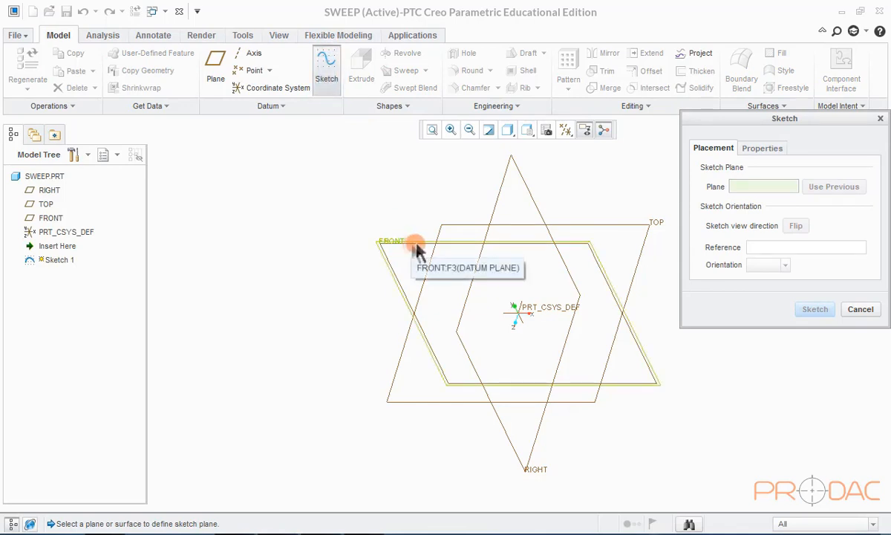
# - Sketch an open S-shaped spline on the TOP datum plane, starting on the horizontal reference and crossing it, and finish the sketch
pyautogui.click(628, 228)
pyautogui.click(814, 309)
pyautogui.click(565, 130)
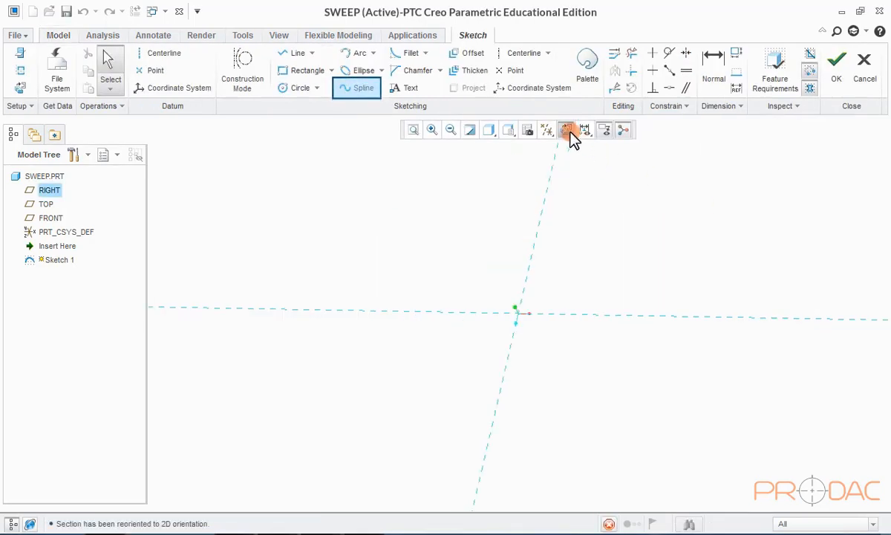
pyautogui.click(350, 91)
pyautogui.click(441, 312)
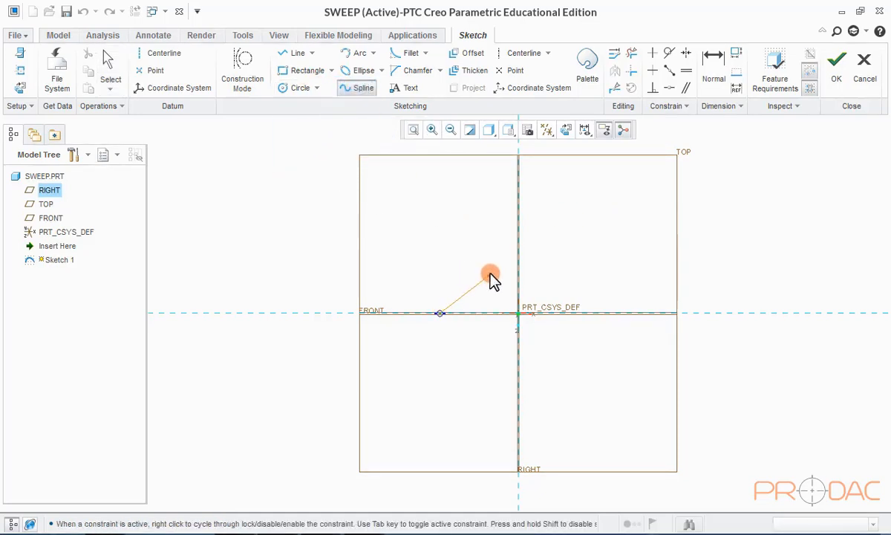
pyautogui.click(489, 274)
pyautogui.click(606, 313)
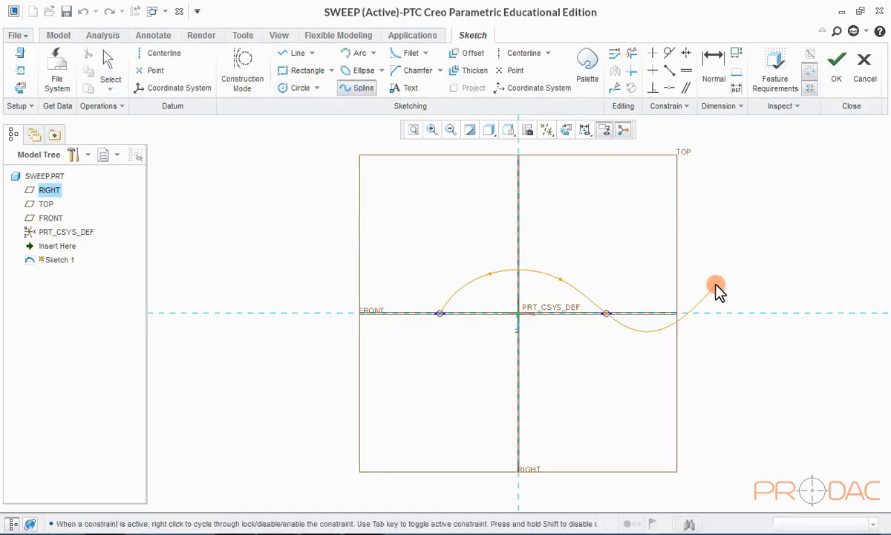
pyautogui.click(716, 285)
pyautogui.middleClick(745, 266)
pyautogui.middleClick(745, 266)
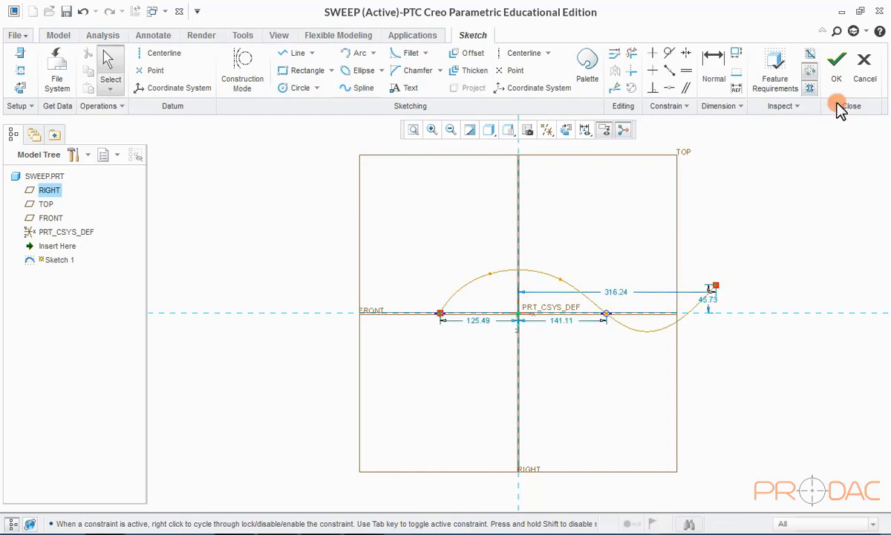
pyautogui.click(836, 74)
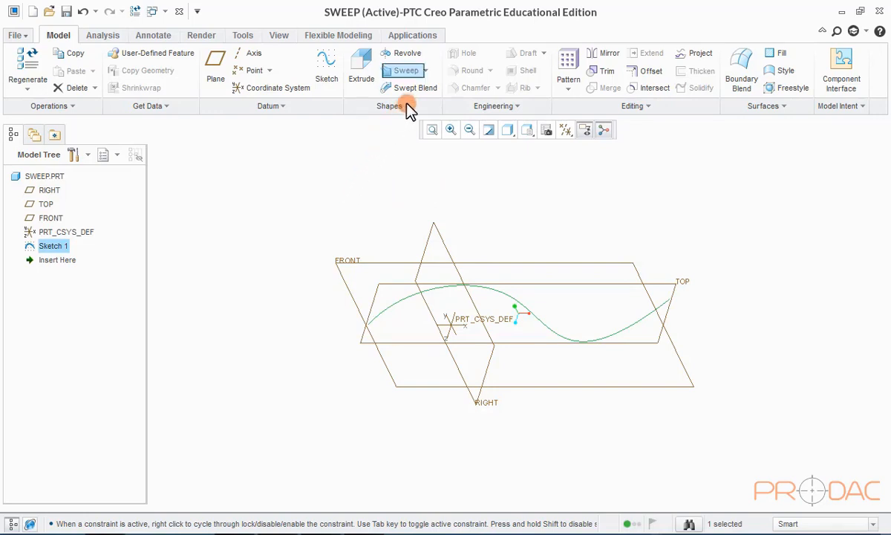
# - Start a solid Sweep along the sketched spline and open its section sketch, oriented parallel to the screen
pyautogui.click(429, 72)
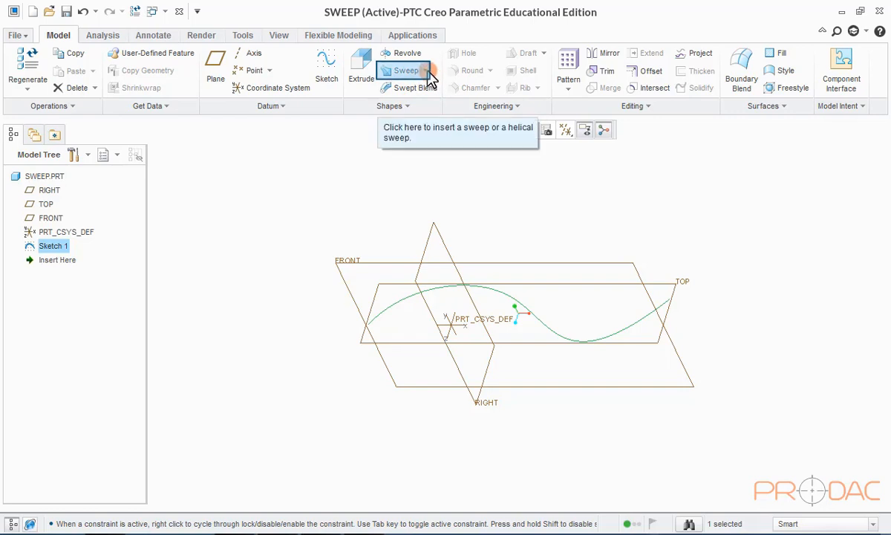
pyautogui.click(426, 71)
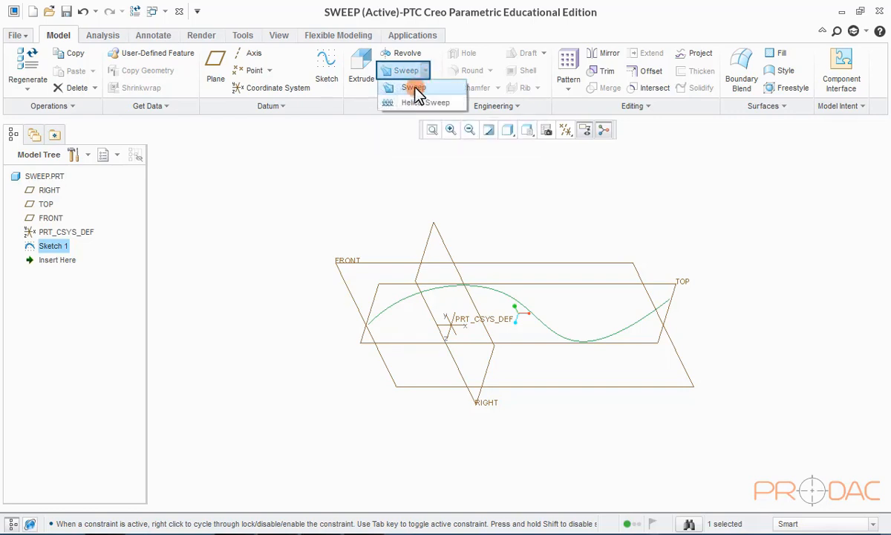
pyautogui.click(414, 92)
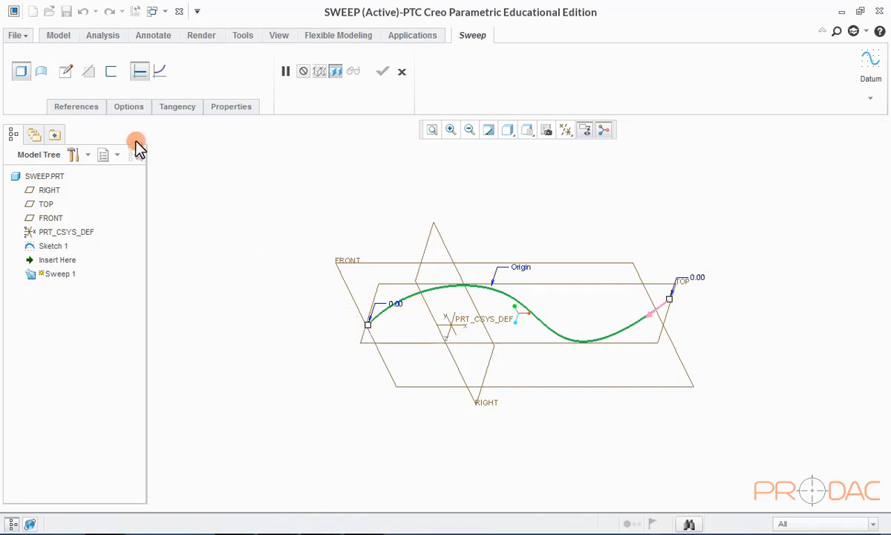
pyautogui.click(70, 75)
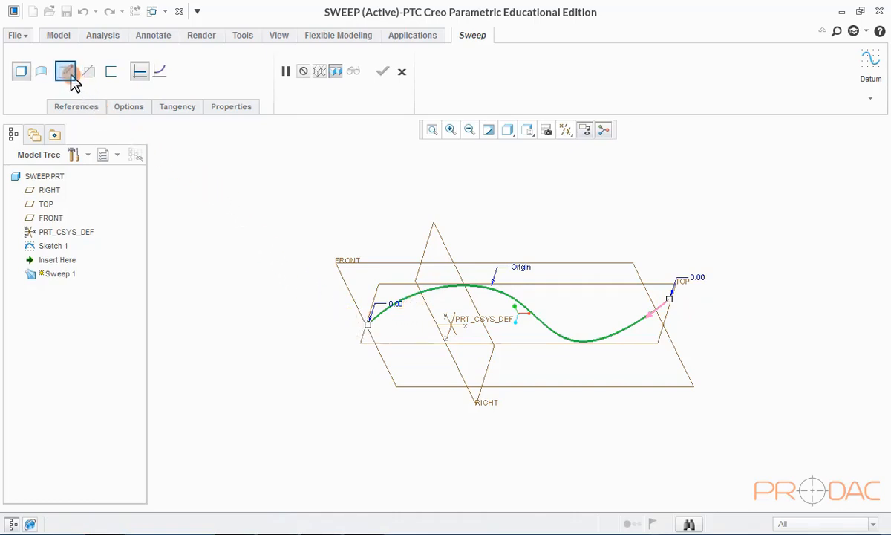
pyautogui.click(70, 75)
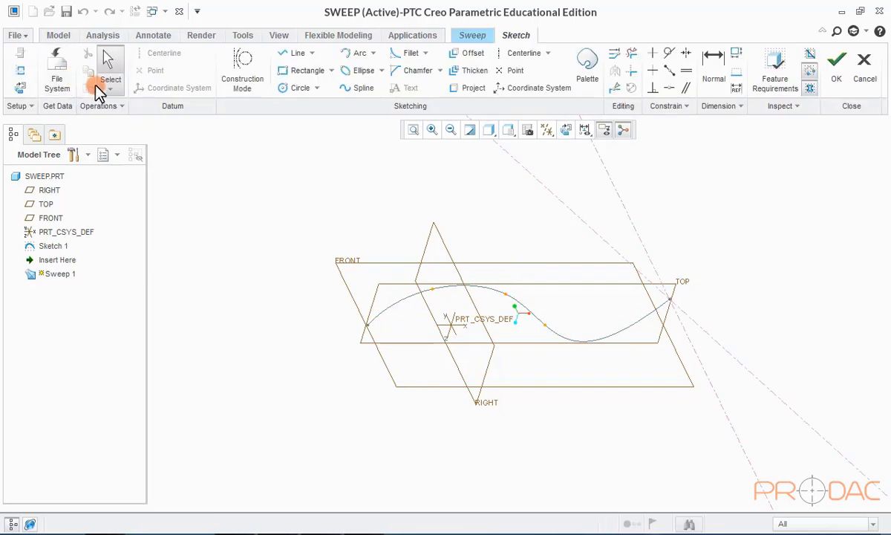
pyautogui.click(566, 131)
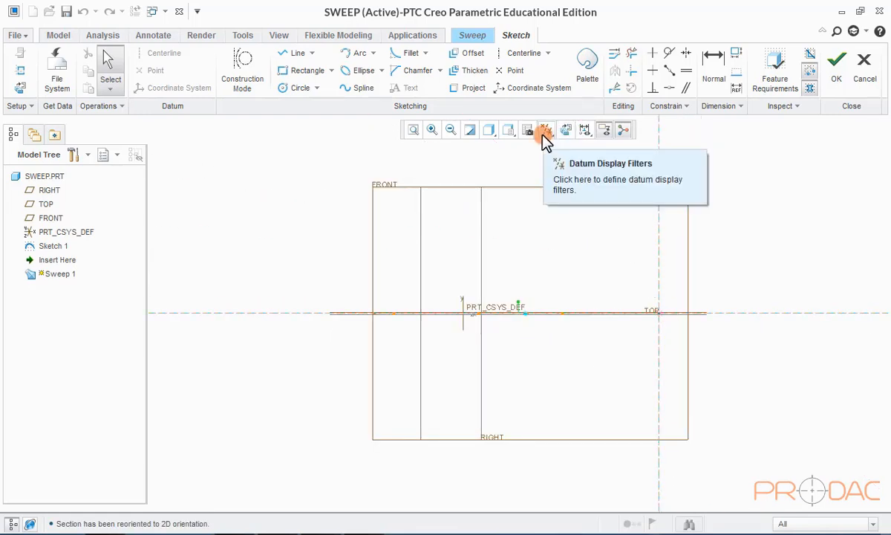
# - Turn off the display of all datum features in the section sketch
pyautogui.click(546, 130)
pyautogui.click(552, 148)
pyautogui.click(684, 288)
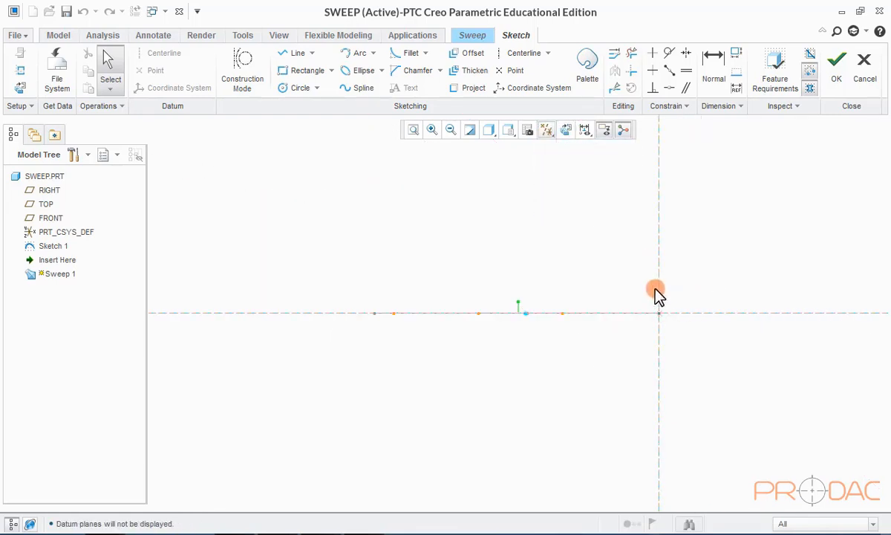
# - Draw two concentric circles about 40 and 96 in diameter at the trajectory start point, and accept them as the sweep section
pyautogui.scroll(-3, 691, 311)
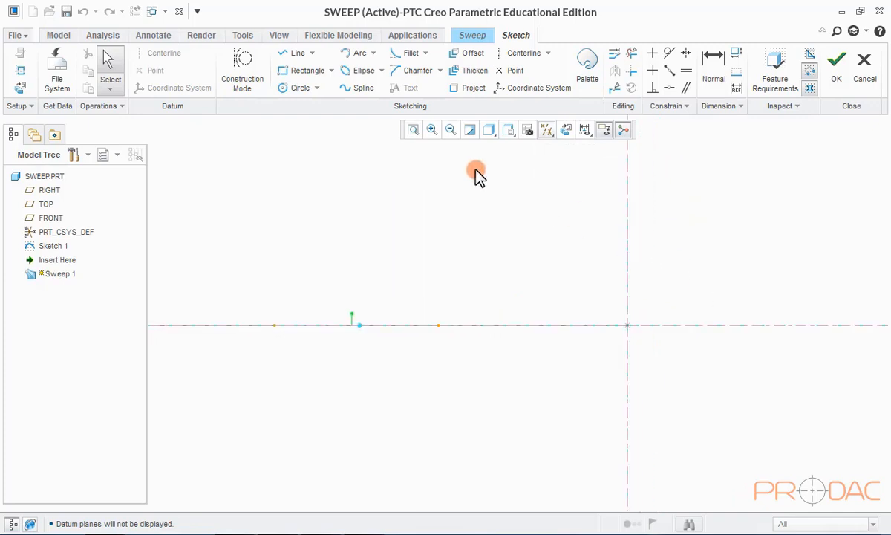
pyautogui.click(305, 92)
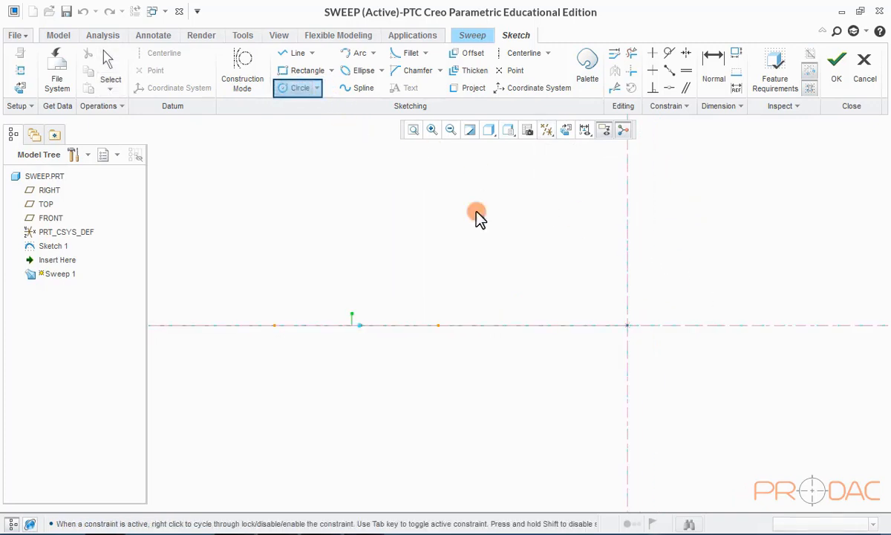
pyautogui.click(627, 325)
pyautogui.click(652, 303)
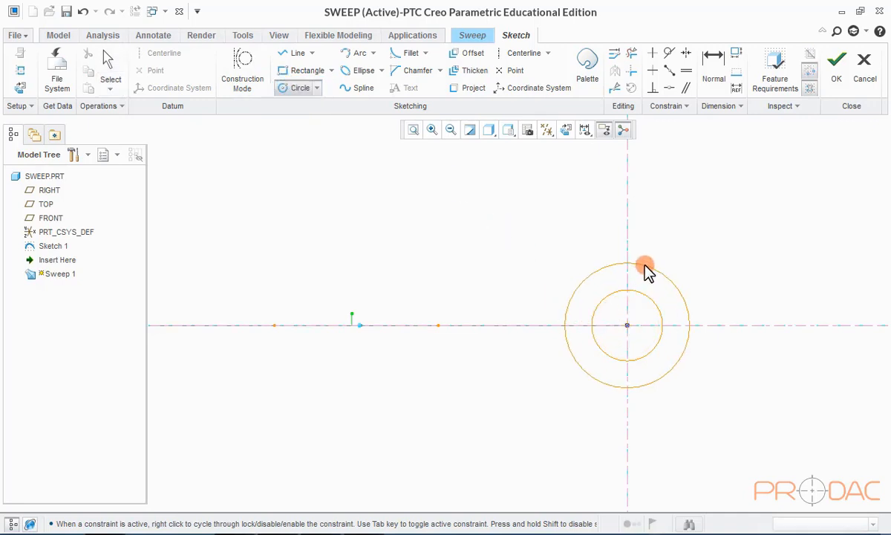
pyautogui.click(644, 265)
pyautogui.middleClick(695, 229)
pyautogui.moveTo(630, 263); pyautogui.dragTo(621, 240)
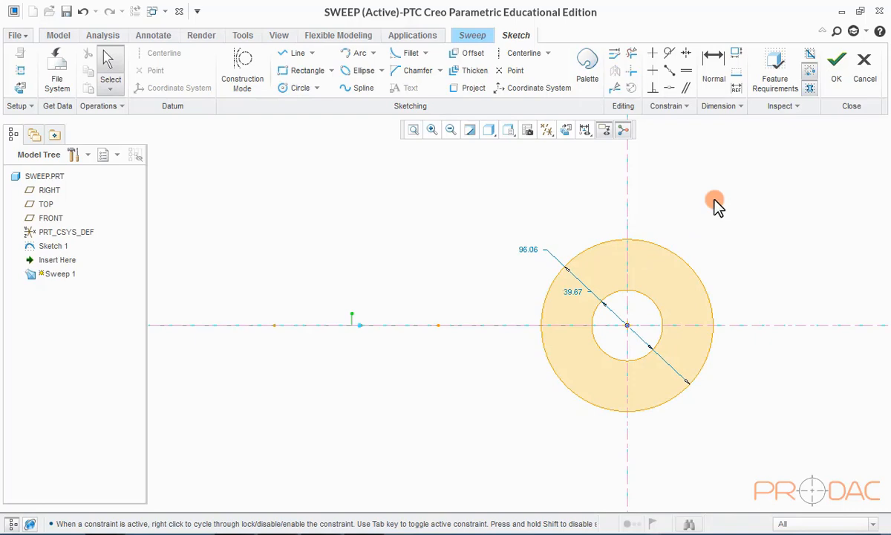
pyautogui.click(834, 60)
pyautogui.moveTo(724, 249)
pyautogui.mouseDown(button='middle')
pyautogui.moveTo(640, 309)
pyautogui.moveTo(670, 360)
pyautogui.moveTo(649, 349)
pyautogui.moveTo(533, 346)
pyautogui.moveTo(555, 298)
pyautogui.moveTo(565, 235)
pyautogui.moveTo(527, 376)
pyautogui.moveTo(543, 354)
pyautogui.moveTo(517, 281)
pyautogui.moveTo(551, 290)
pyautogui.moveTo(544, 321)
pyautogui.mouseUp(button='middle')
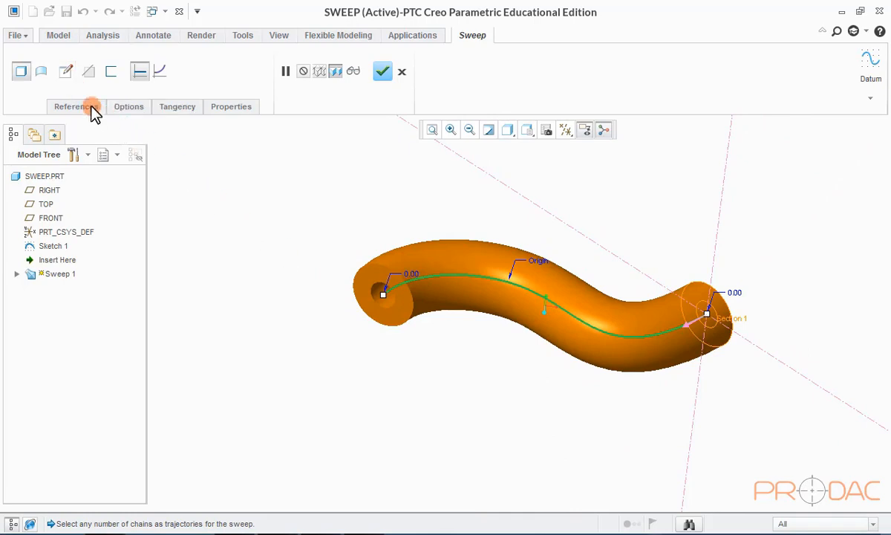
# - Reopen the sweep section sketch and delete both concentric circles
pyautogui.click(66, 73)
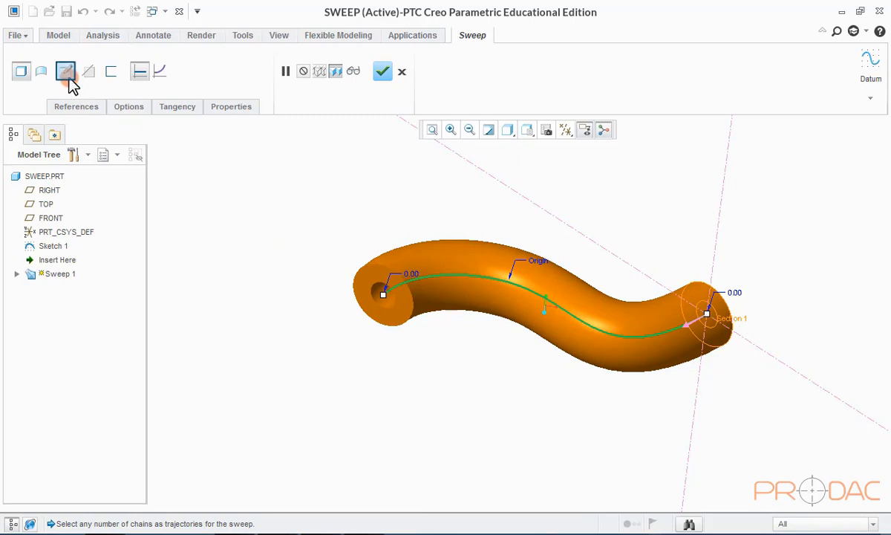
pyautogui.click(70, 80)
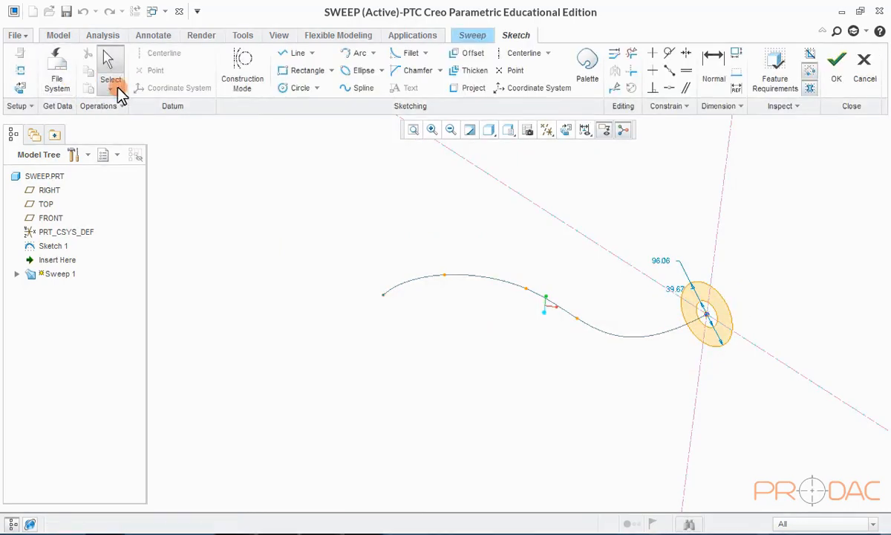
pyautogui.click(564, 132)
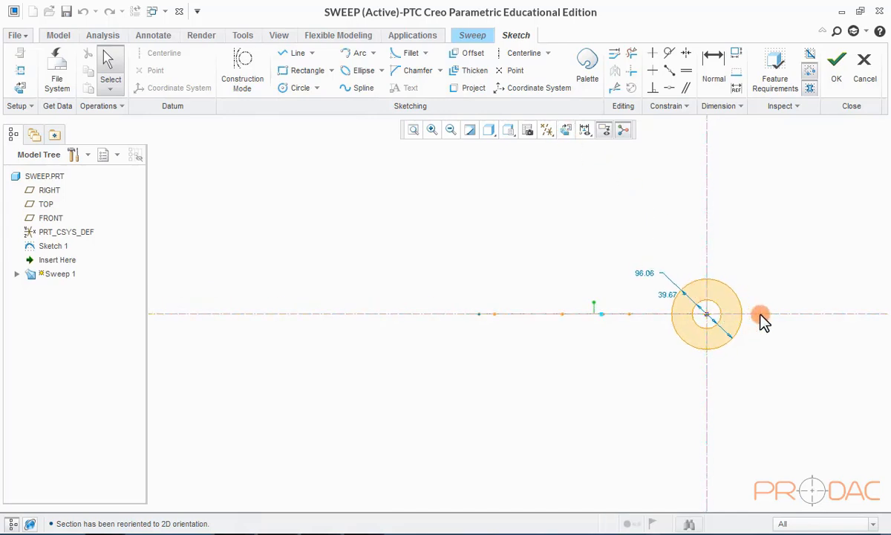
pyautogui.scroll(4, 777, 313)
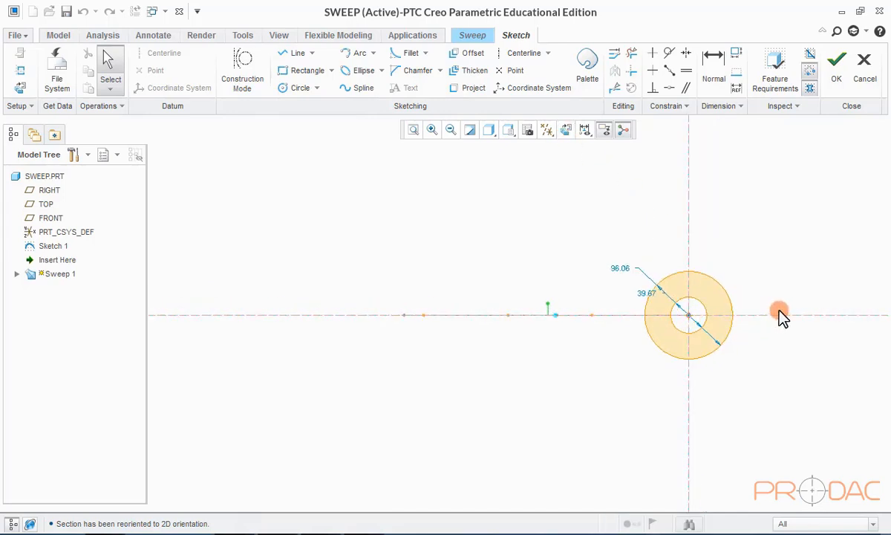
pyautogui.click(671, 278)
pyautogui.press('Delete')
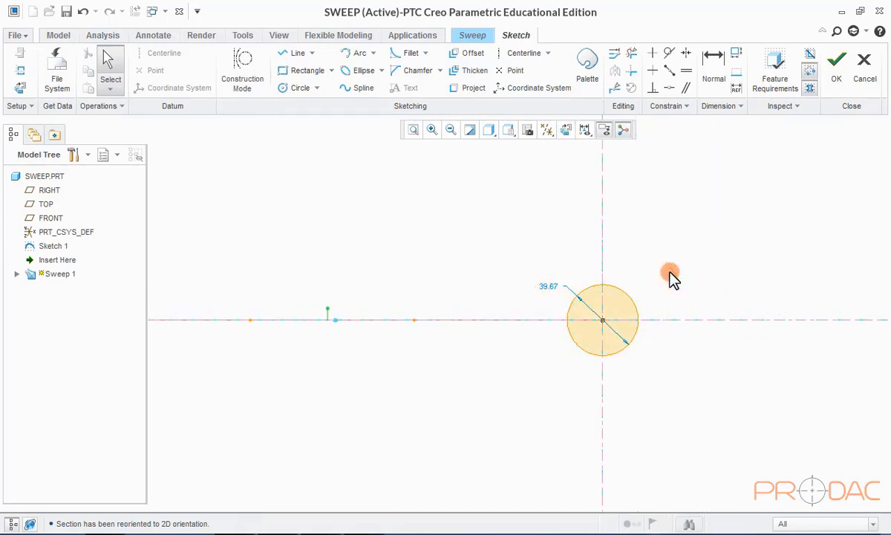
pyautogui.click(631, 301)
pyautogui.press('Delete')
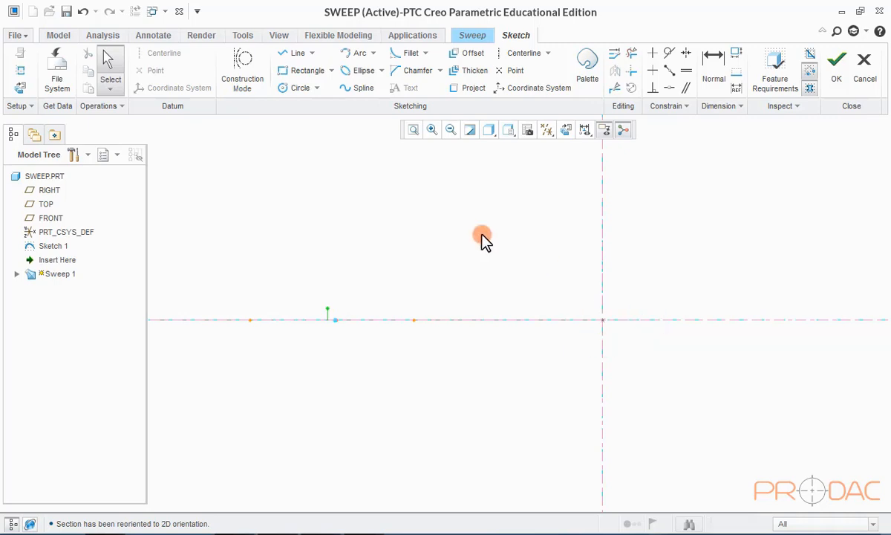
# - Draw a rectangle about 69 wide and 68 high around the section origin
pyautogui.click(297, 72)
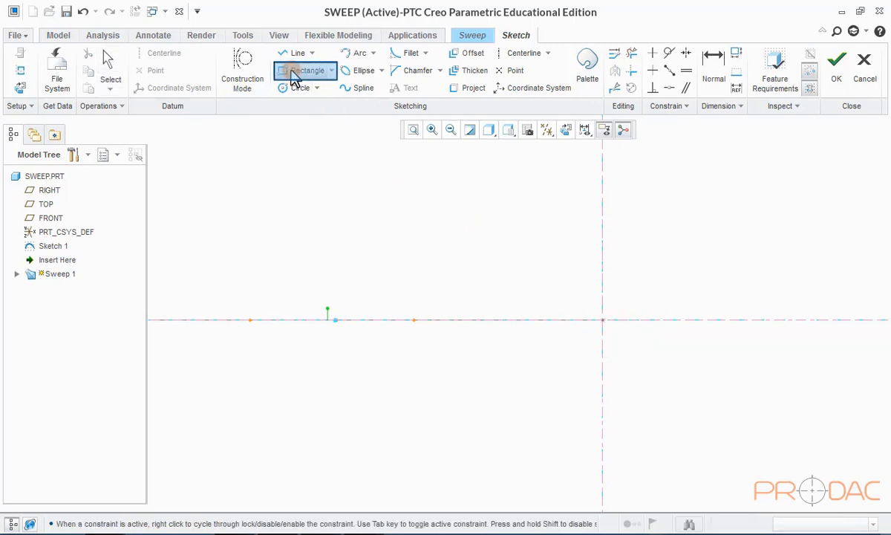
pyautogui.click(539, 259)
pyautogui.click(664, 380)
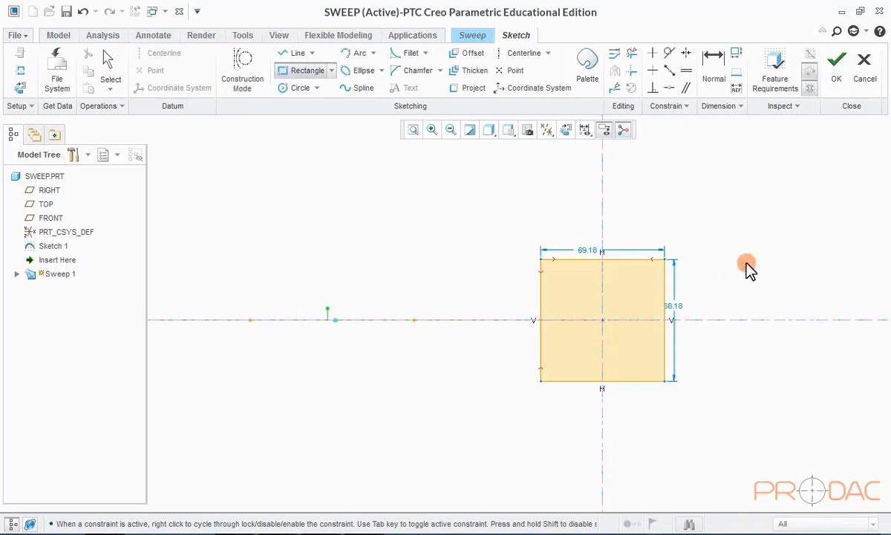
pyautogui.middleClick(747, 269)
# - Draw four smaller rectangles inside the large one, about 32 wide along the horizontal edges and about 20 tall along the vertical edges
pyautogui.click(307, 70)
pyautogui.click(574, 259)
pyautogui.click(631, 290)
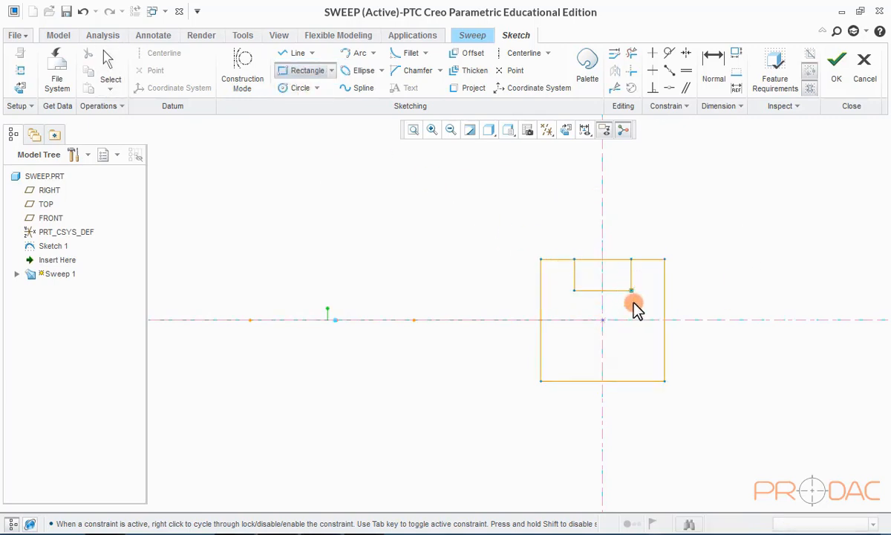
pyautogui.click(541, 303)
pyautogui.click(560, 337)
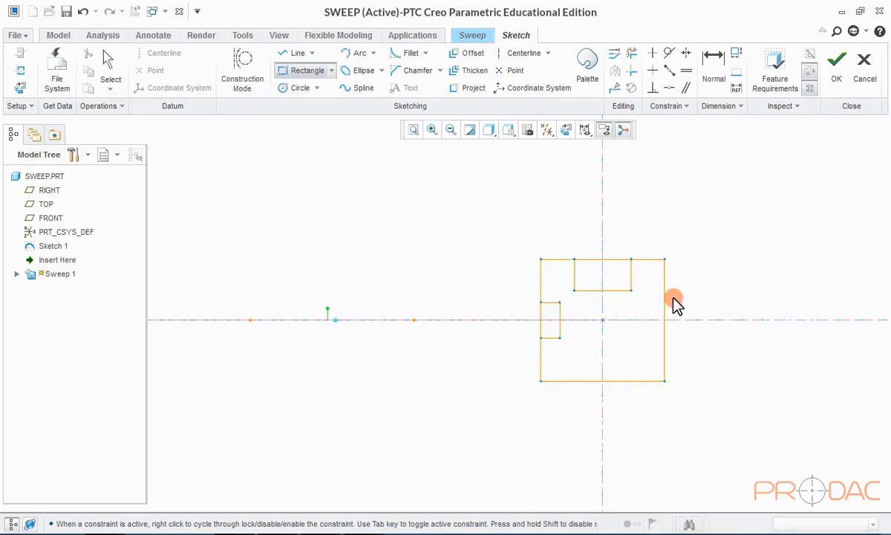
pyautogui.click(665, 303)
pyautogui.click(645, 337)
pyautogui.click(631, 380)
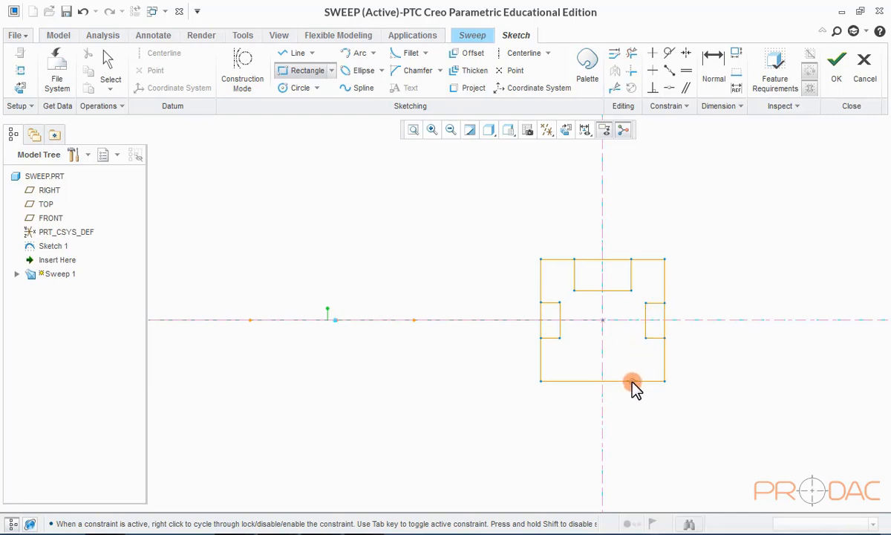
pyautogui.click(575, 350)
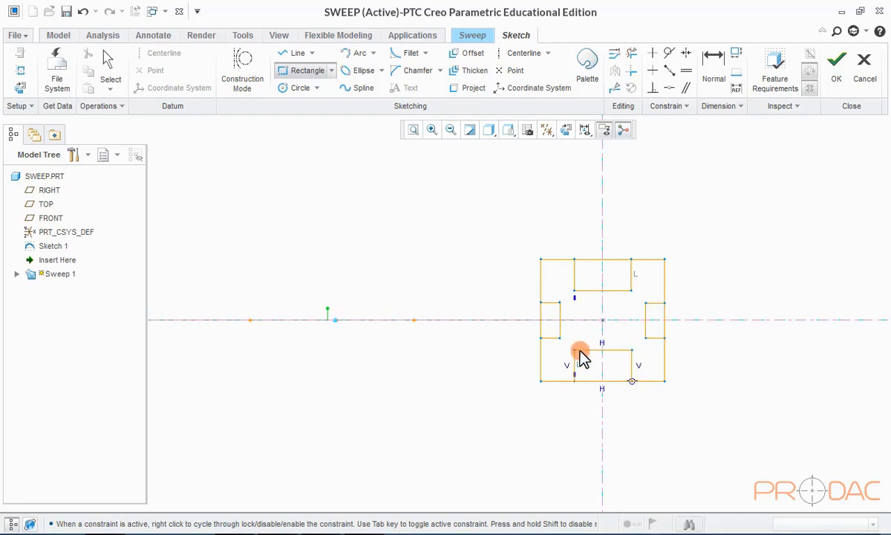
pyautogui.middleClick(741, 253)
# - Trim the outer edge segments across all four small rectangles to form one closed outline with a notch in each side
pyautogui.scroll(-1, 641, 249)
pyautogui.click(602, 263)
pyautogui.click(601, 262)
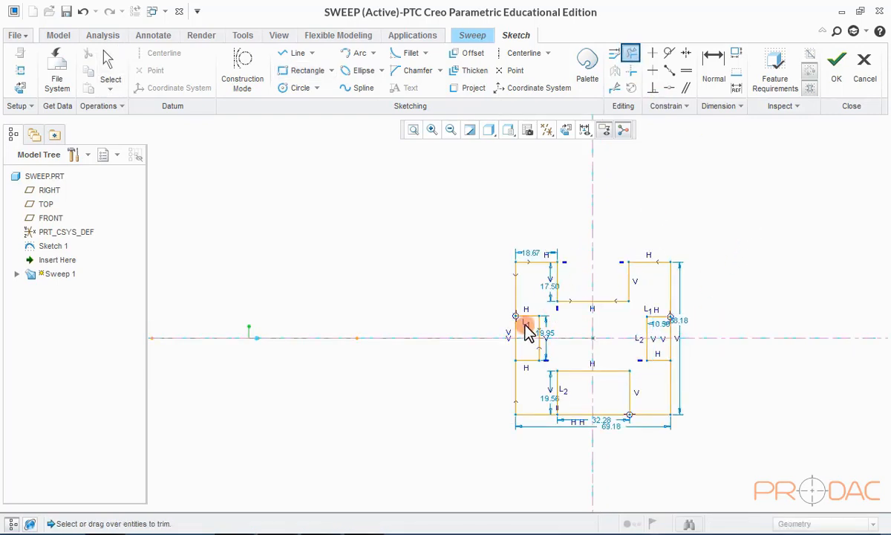
pyautogui.click(515, 343)
pyautogui.moveTo(581, 432); pyautogui.dragTo(610, 429)
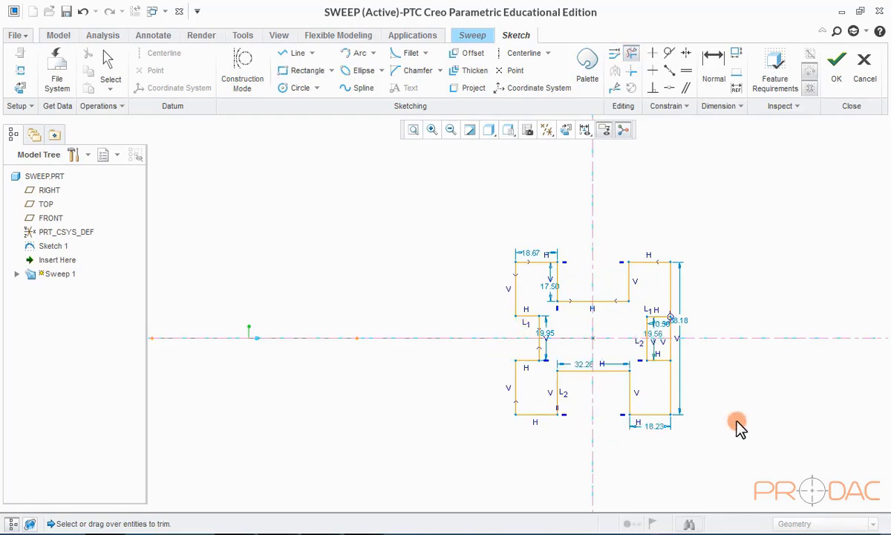
pyautogui.scroll(-3, 685, 332)
pyautogui.moveTo(685, 335); pyautogui.dragTo(644, 350)
pyautogui.scroll(3, 612, 269)
pyautogui.middleClick(734, 236)
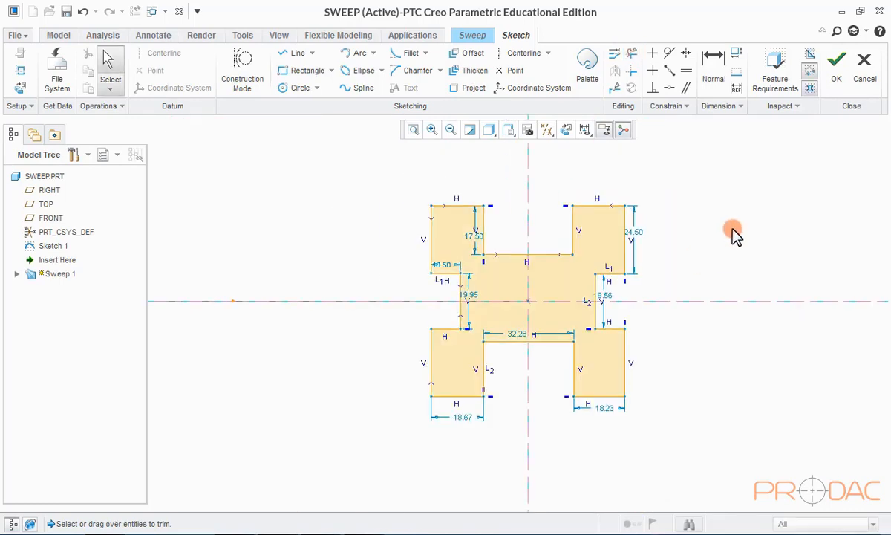
# - Accept the notched section and complete the sweep feature along the spline
pyautogui.click(836, 68)
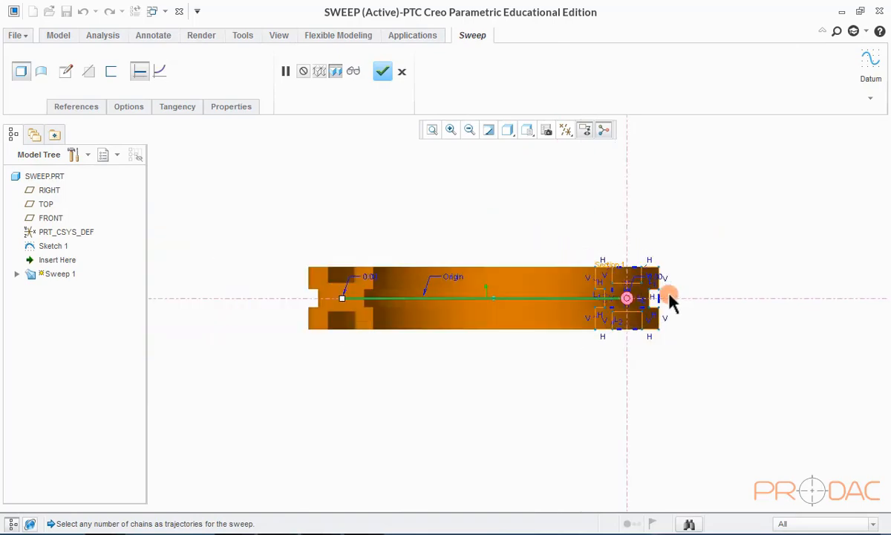
pyautogui.moveTo(586, 312); pyautogui.dragTo(547, 360, button='middle')
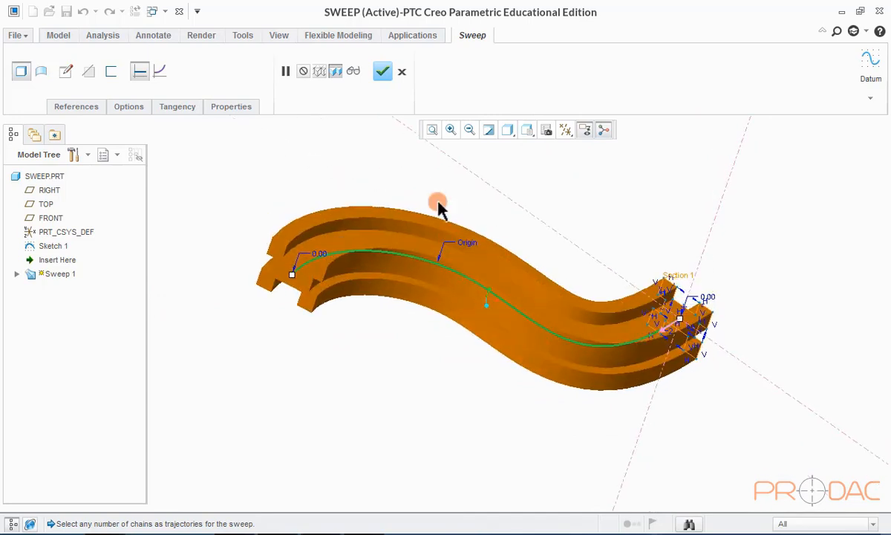
pyautogui.click(381, 75)
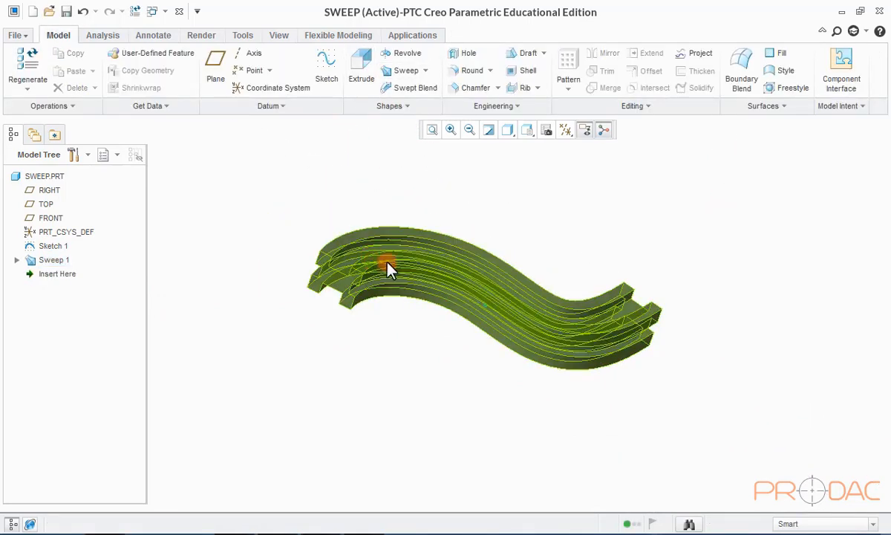
# - Start a helical sweep and open its profile sketch on the FRONT plane, referenced to the RIGHT plane and viewed face-on
pyautogui.hotkey('ctrl', 'd')
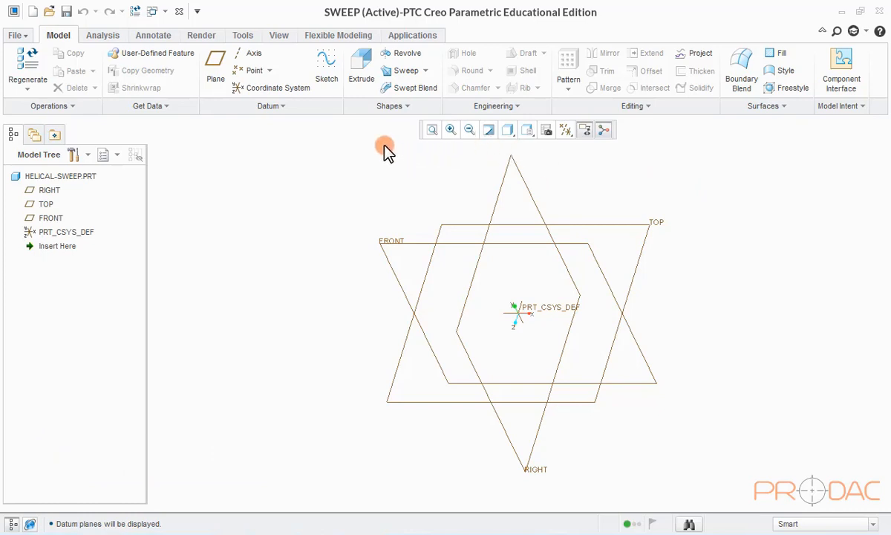
pyautogui.click(424, 74)
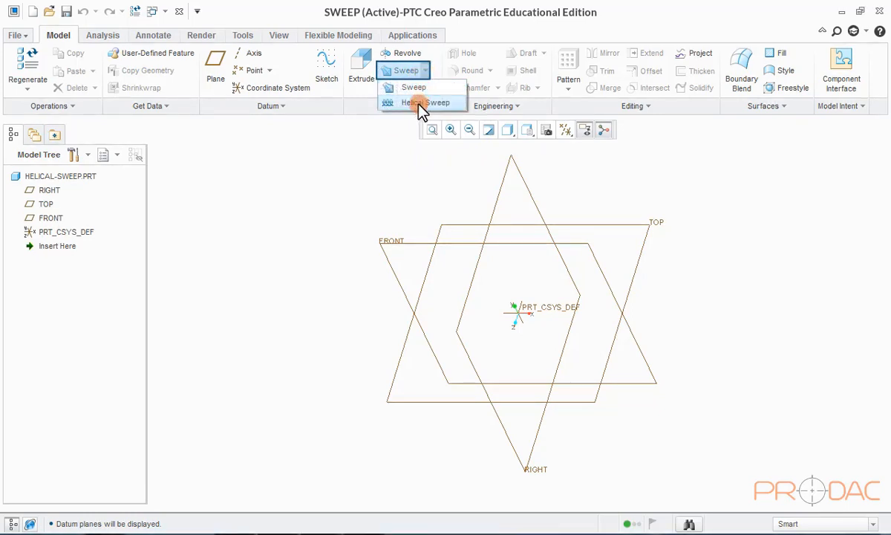
pyautogui.click(421, 104)
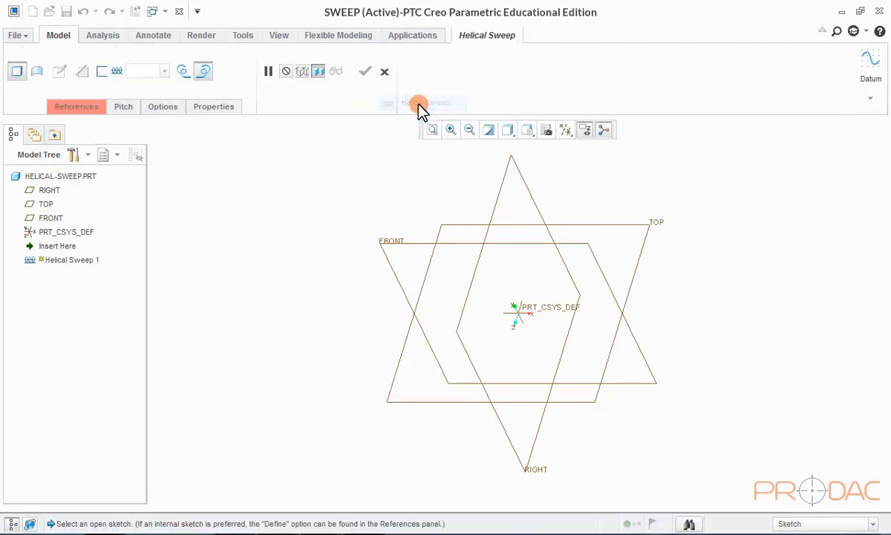
pyautogui.click(94, 109)
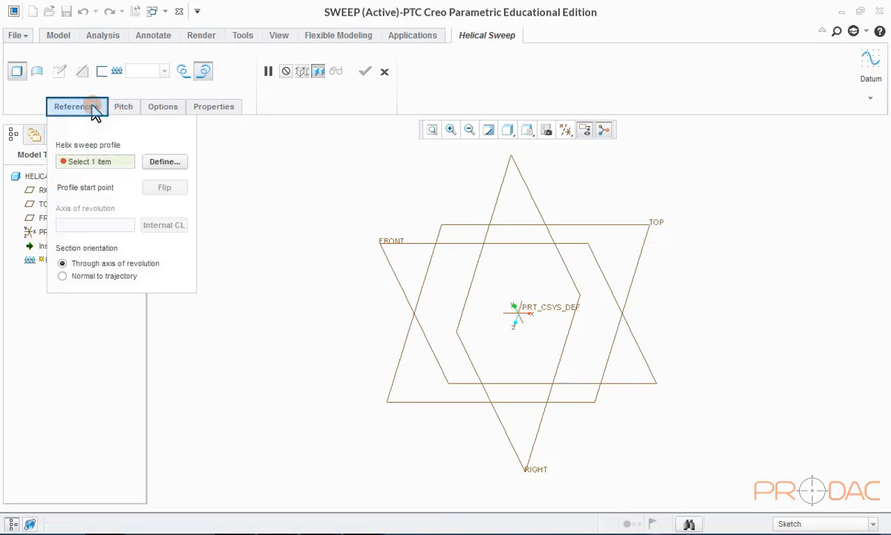
pyautogui.click(165, 162)
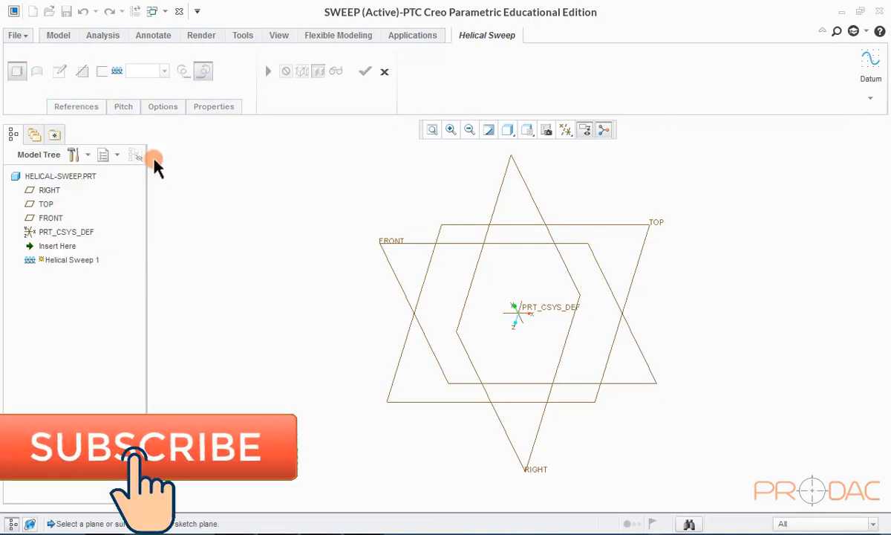
pyautogui.click(384, 242)
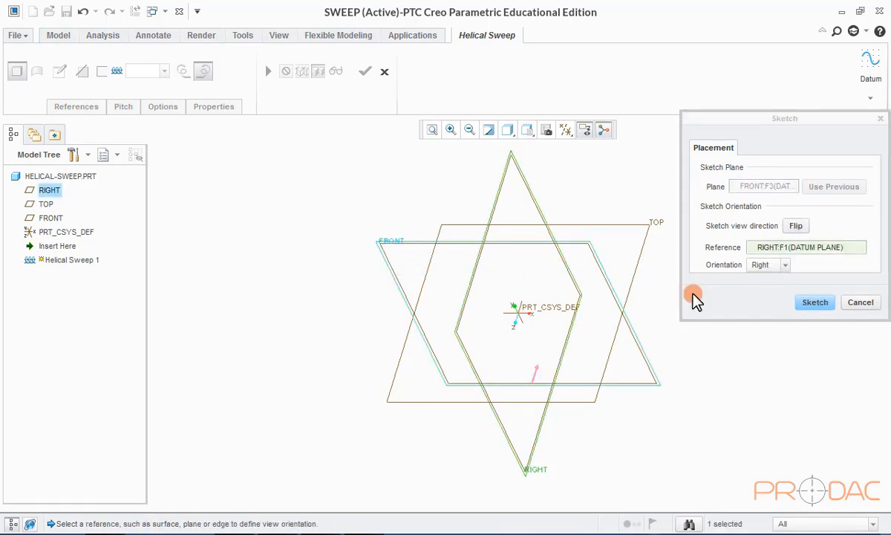
pyautogui.click(816, 301)
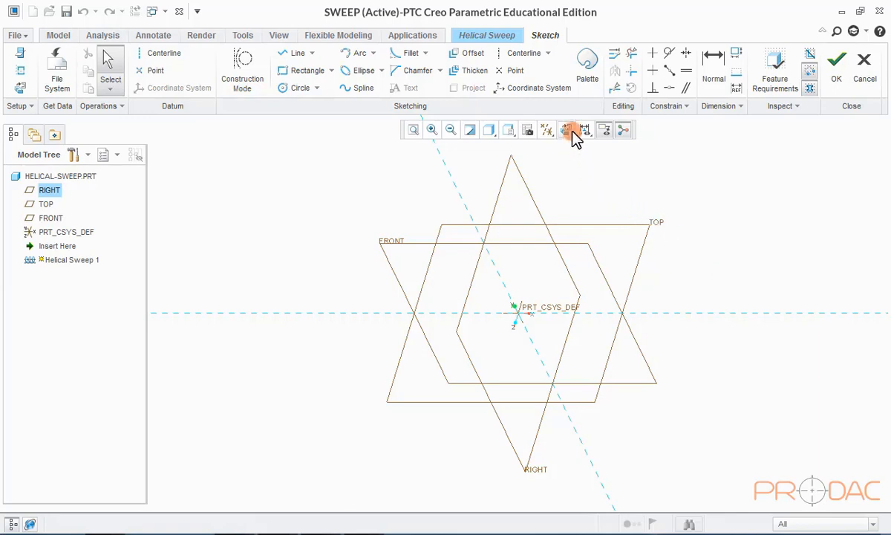
pyautogui.click(569, 130)
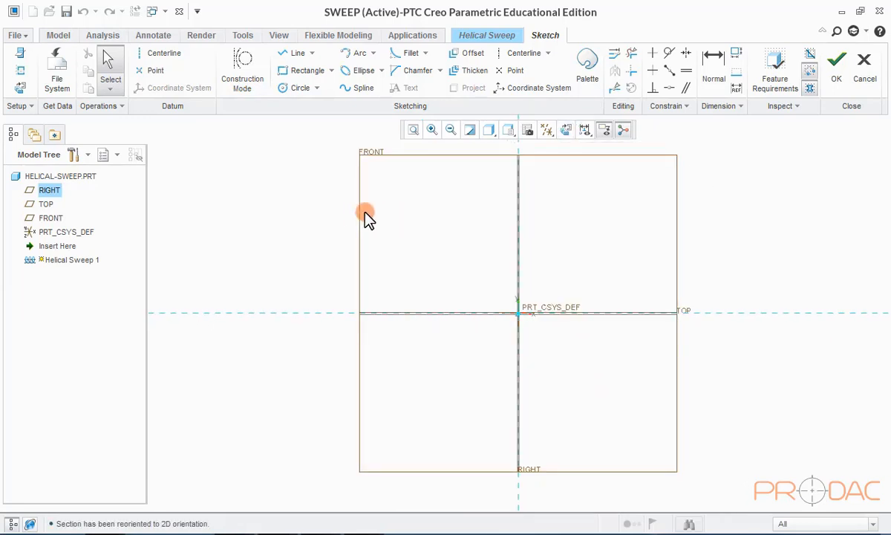
# - Place a vertical axis of revolution through the sketch origin
pyautogui.rightClick(249, 217)
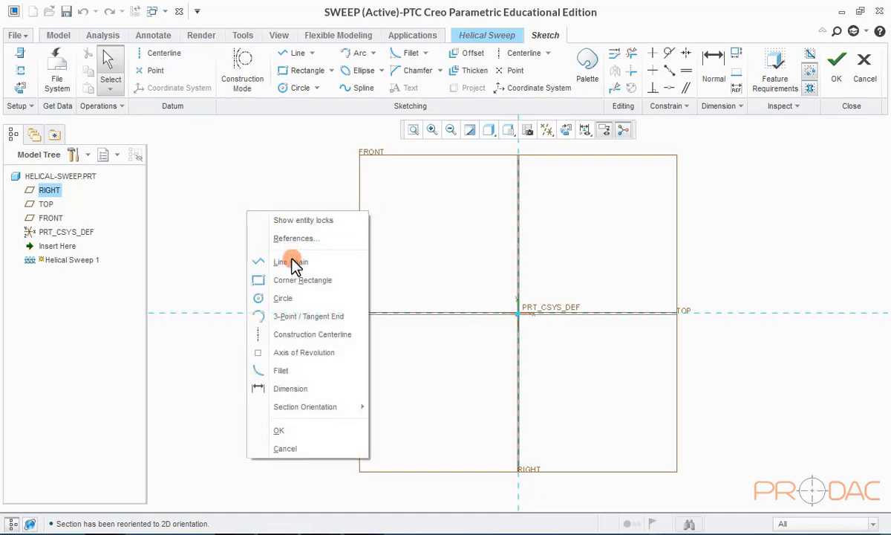
pyautogui.click(307, 353)
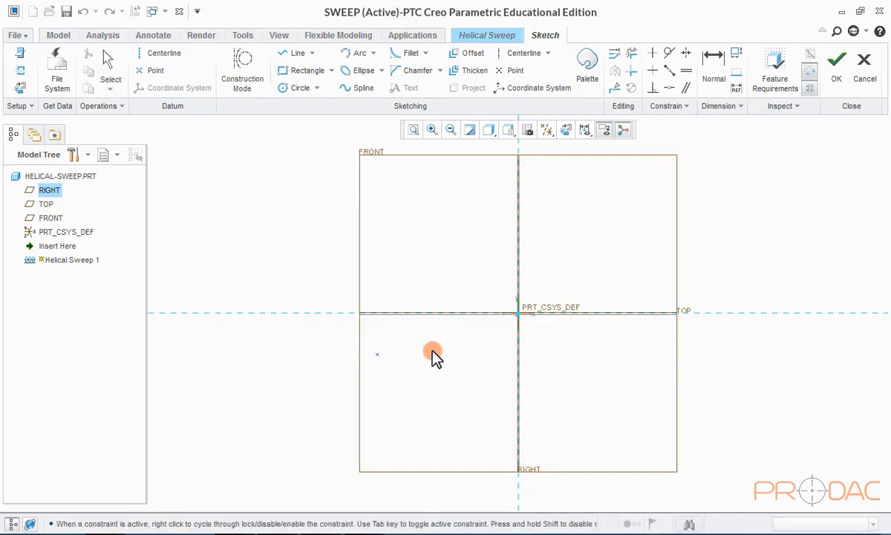
pyautogui.click(520, 332)
pyautogui.middleClick(599, 260)
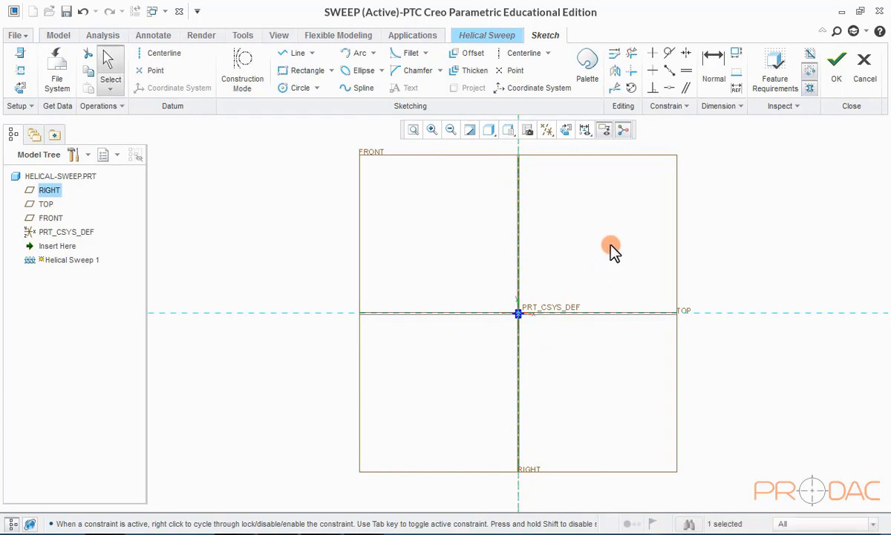
pyautogui.click(611, 251)
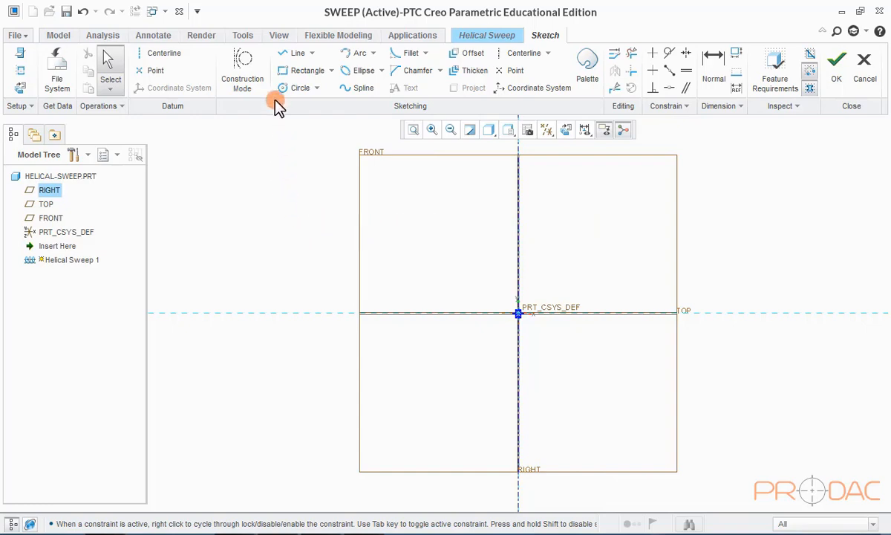
# - Draw a vertical profile line about 201 long upward from the horizontal reference, left of the axis at a diameter of about 124
pyautogui.click(295, 55)
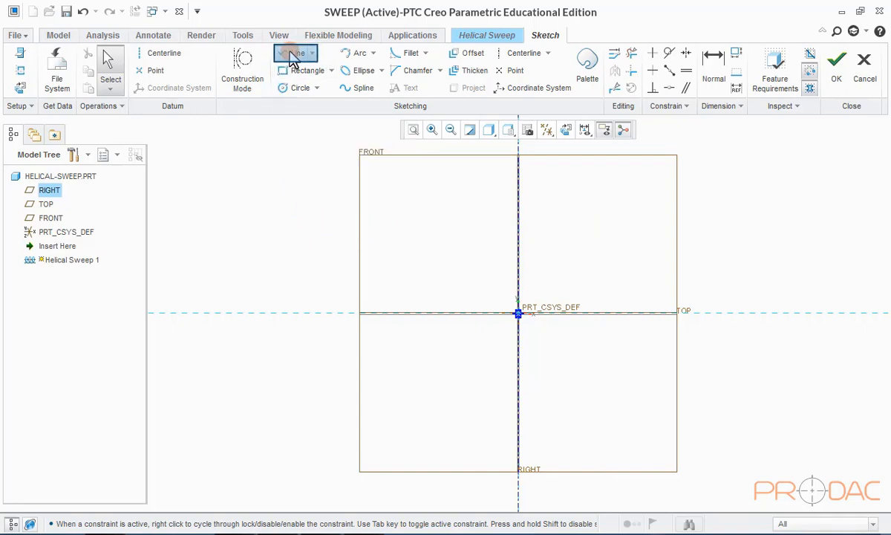
pyautogui.click(480, 313)
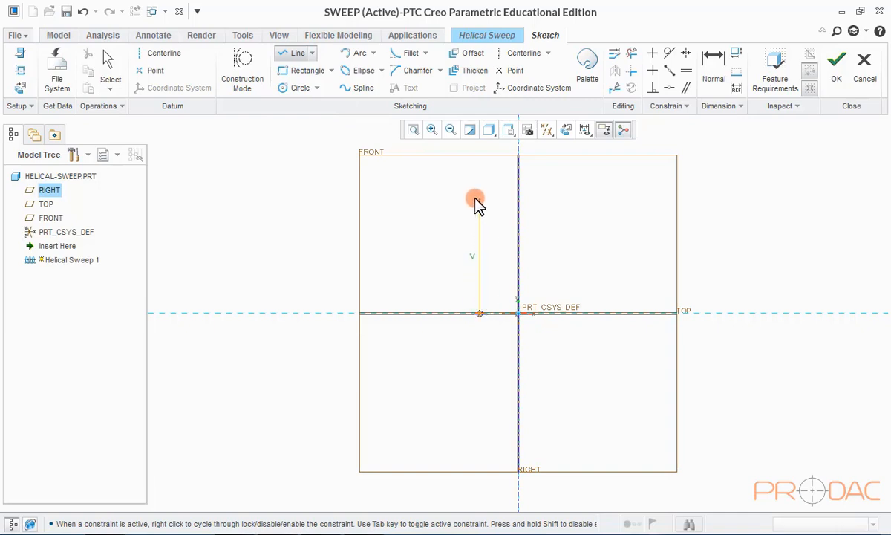
pyautogui.click(480, 187)
pyautogui.middleClick(442, 214)
pyautogui.middleClick(436, 221)
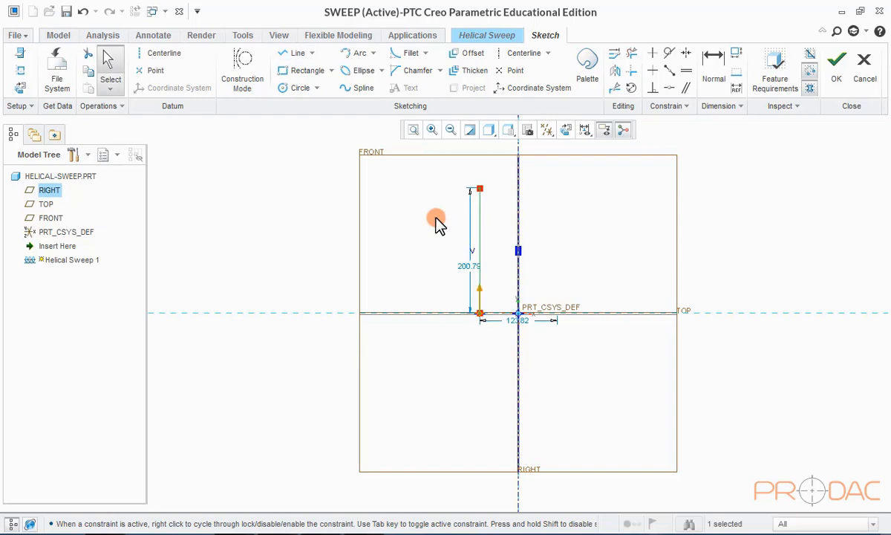
# - Set the profile's diameter about the axis to 100 and its line length to 250, and accept the profile sketch
pyautogui.doubleClick(513, 325)
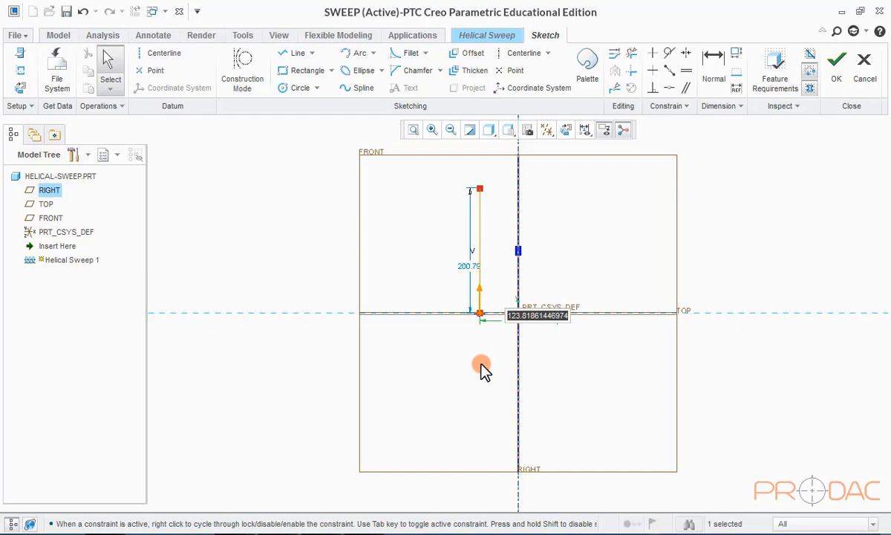
pyautogui.write('100')
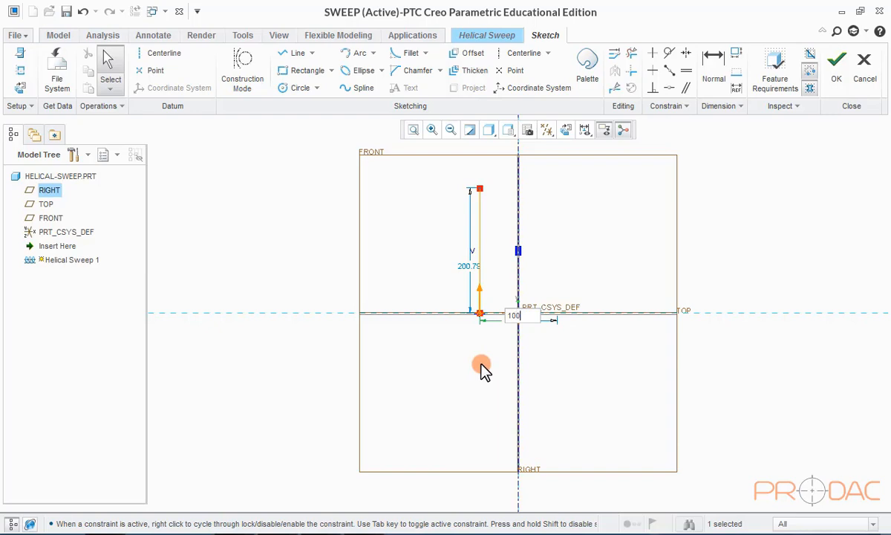
pyautogui.press('Return')
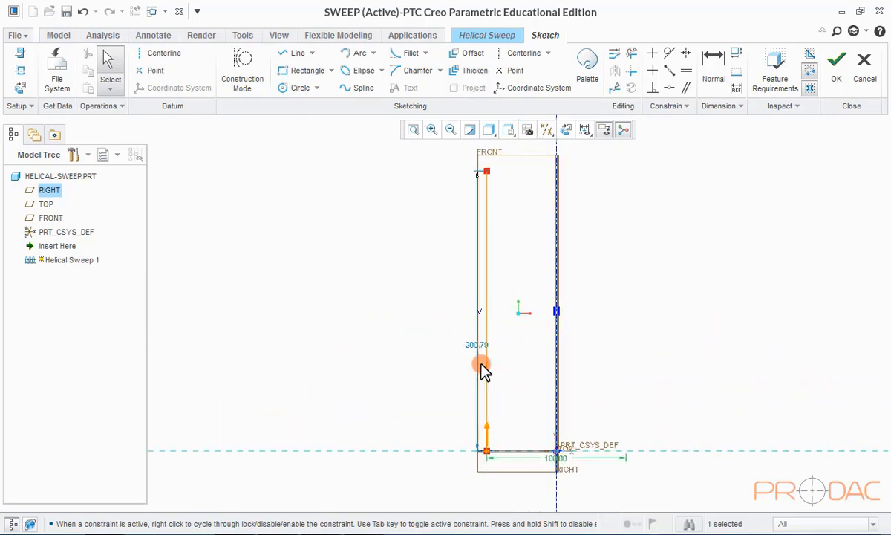
pyautogui.doubleClick(473, 345)
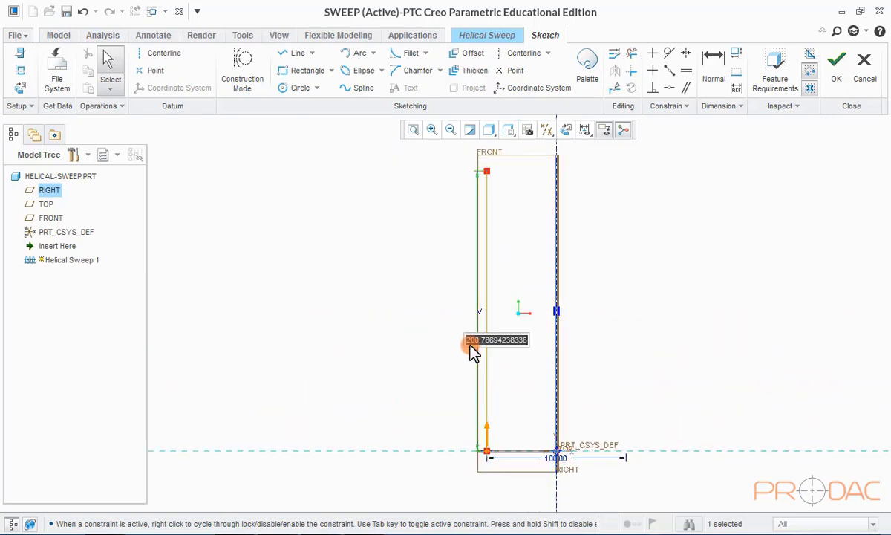
pyautogui.write('2')
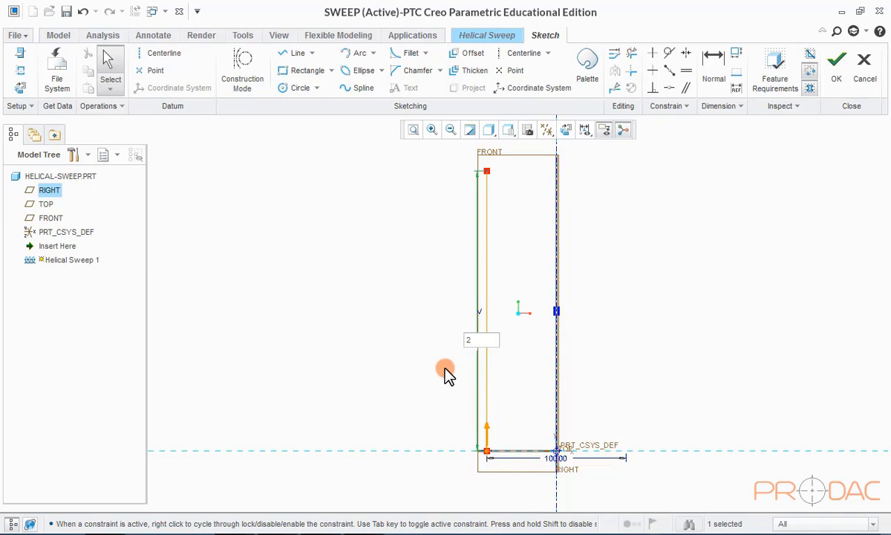
pyautogui.write('50')
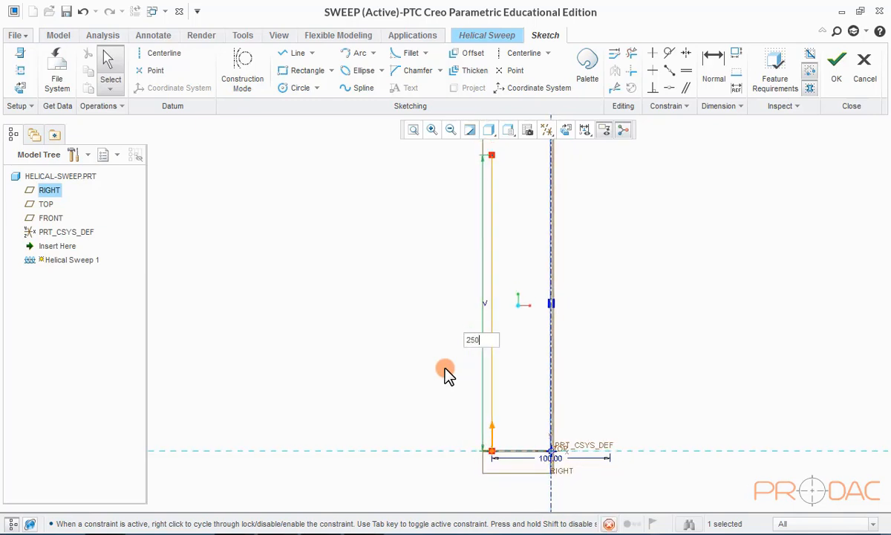
pyautogui.press('Return')
pyautogui.click(445, 373)
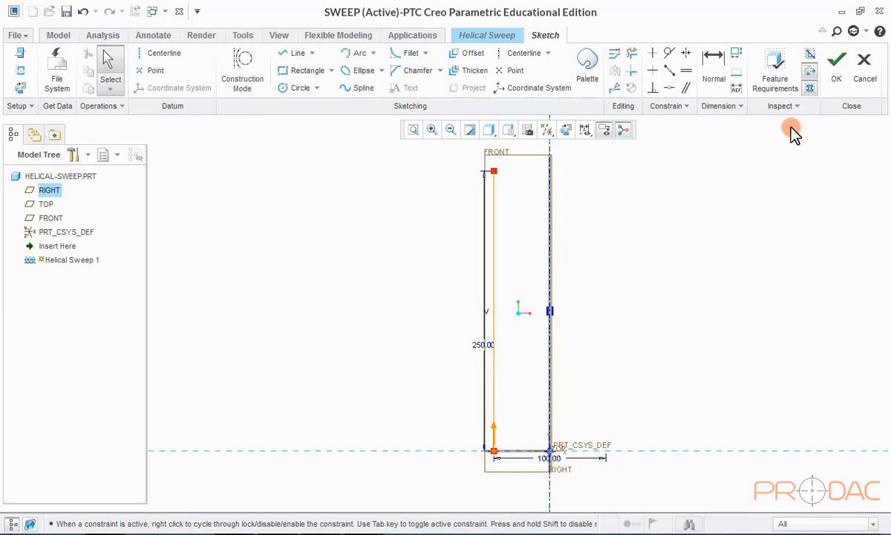
pyautogui.click(833, 68)
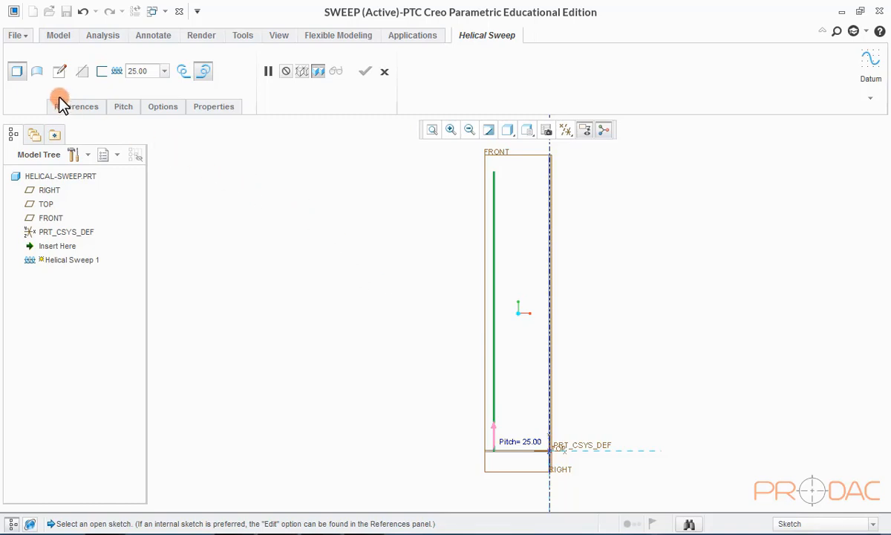
# - Open the helical sweep's section sketch and hide the datum planes
pyautogui.click(58, 74)
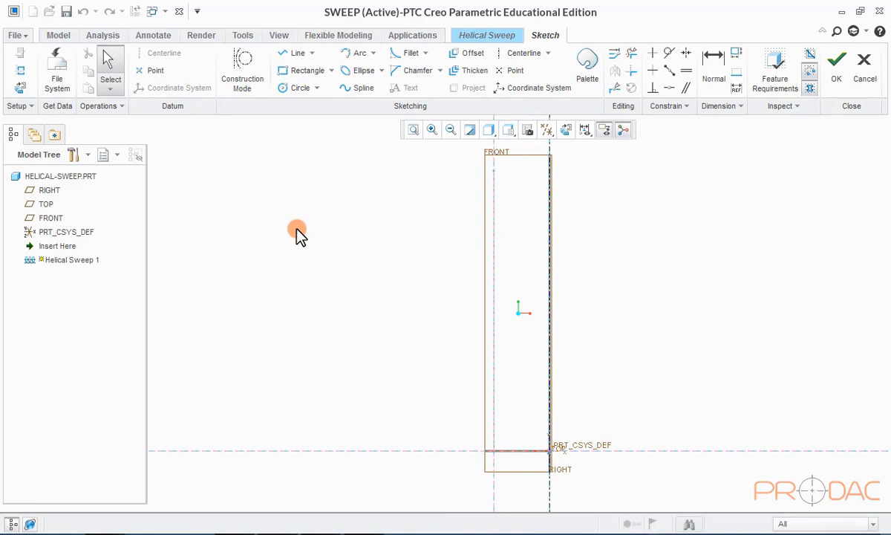
pyautogui.scroll(-2, 425, 254)
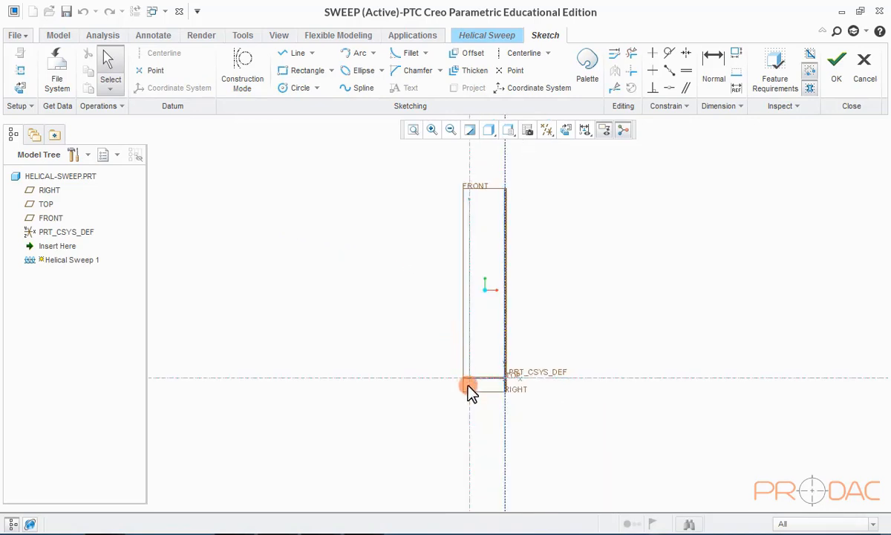
pyautogui.scroll(3, 471, 386)
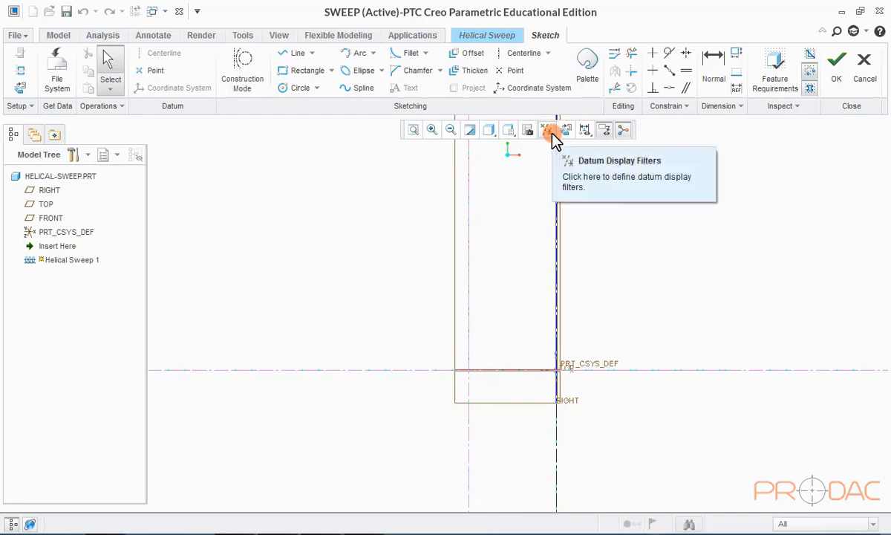
pyautogui.click(552, 136)
pyautogui.click(553, 148)
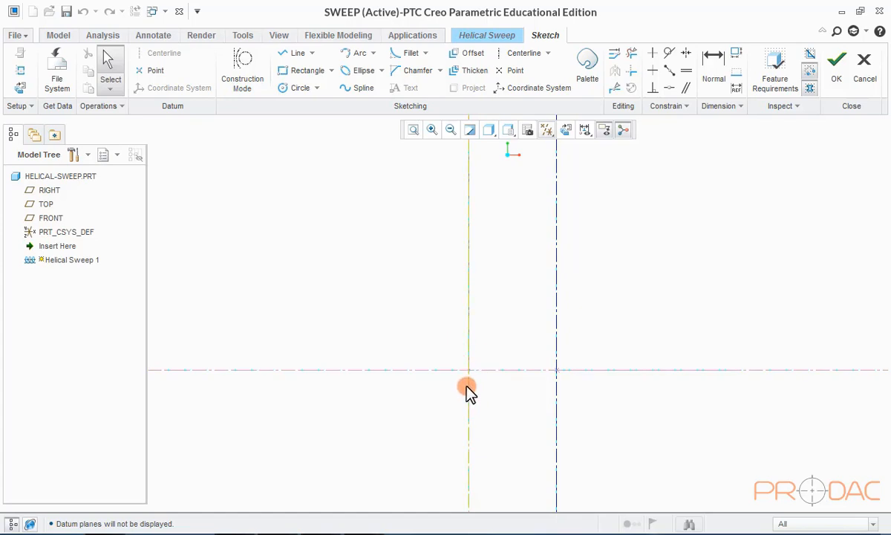
# - Draw a circle about 10 in diameter centred on the start point of the profile line
pyautogui.scroll(3, 468, 391)
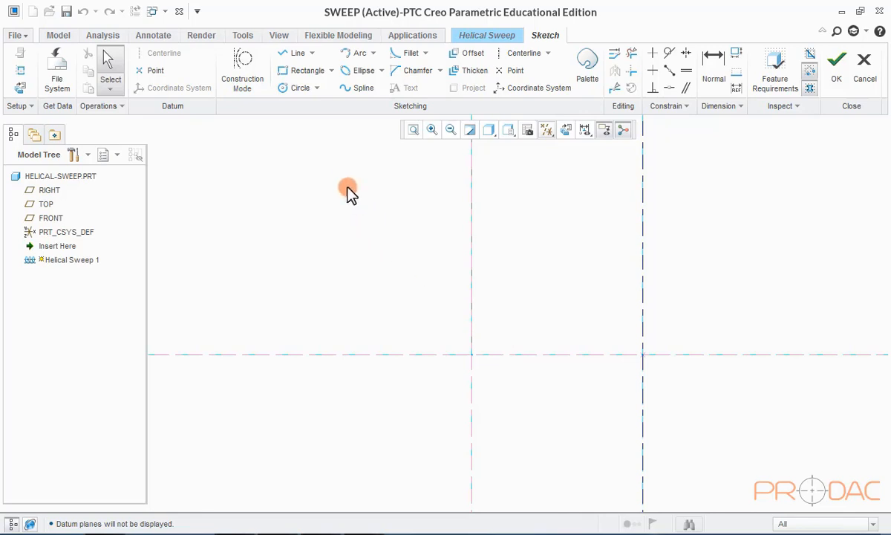
pyautogui.click(287, 89)
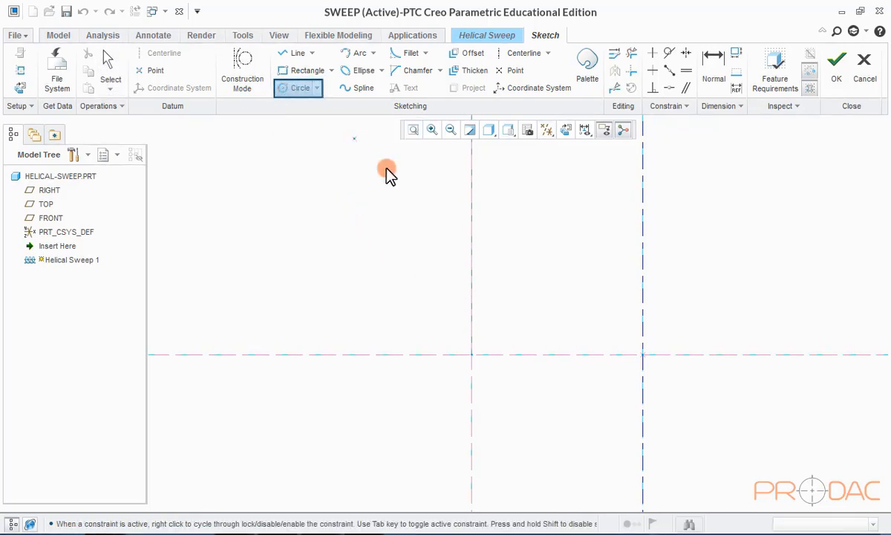
pyautogui.click(461, 347)
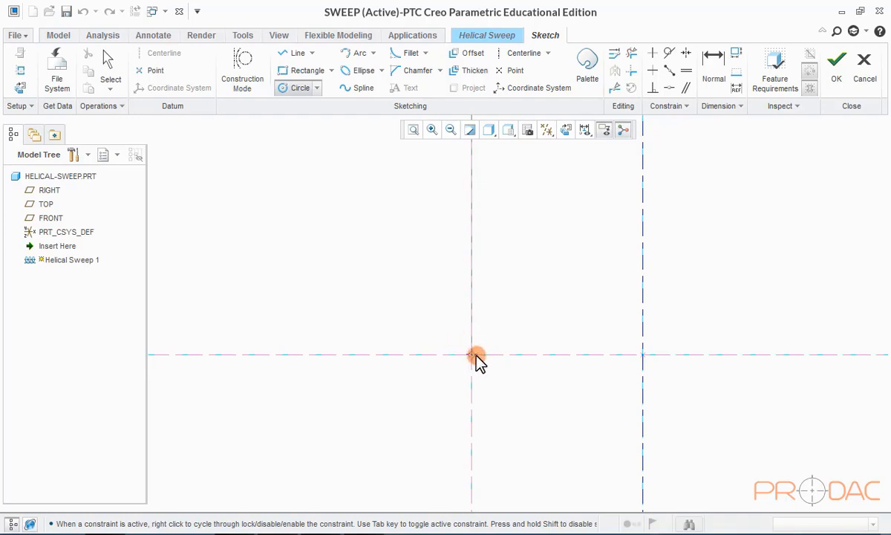
pyautogui.click(482, 343)
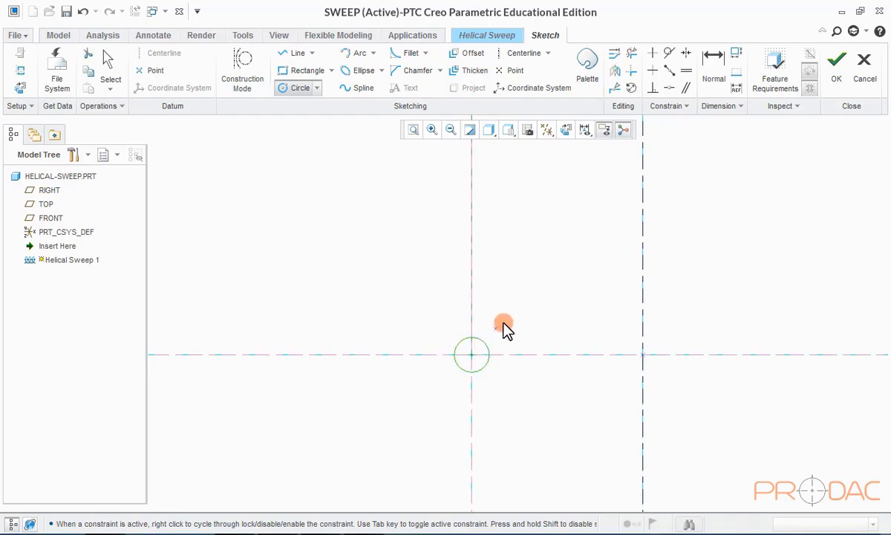
pyautogui.middleClick(520, 311)
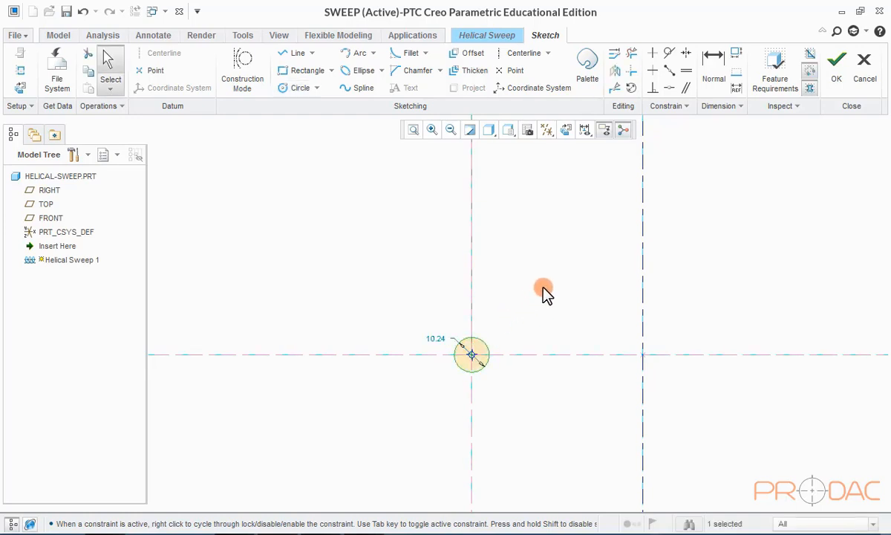
# - Set the section circle's diameter to 15
pyautogui.doubleClick(430, 340)
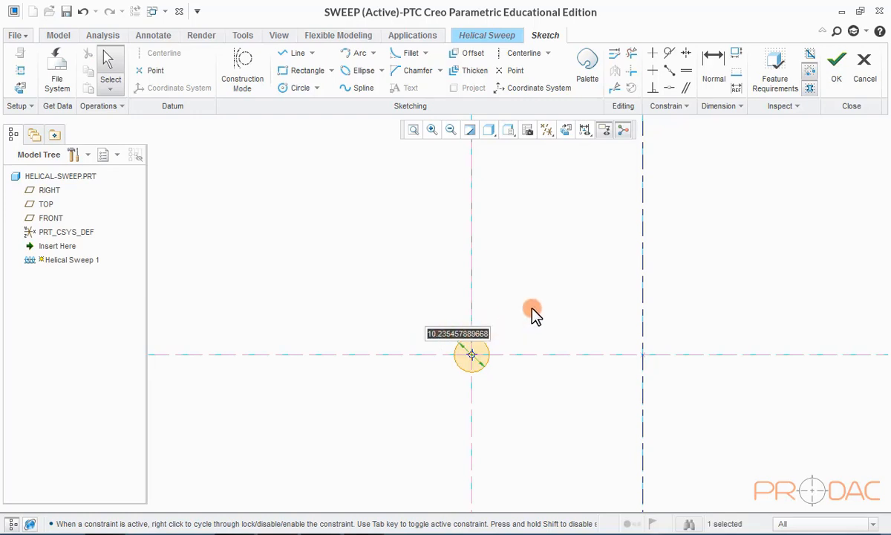
pyautogui.write('1')
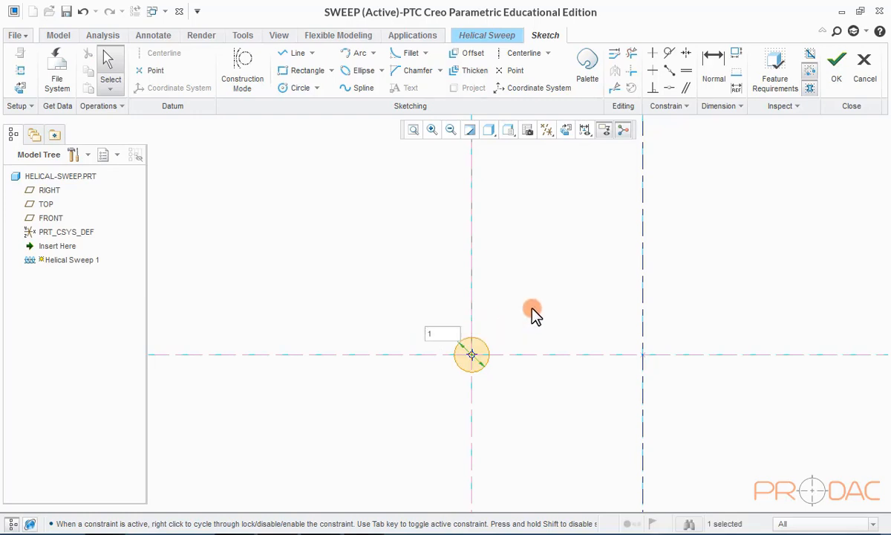
pyautogui.write('5')
pyautogui.press('Return')
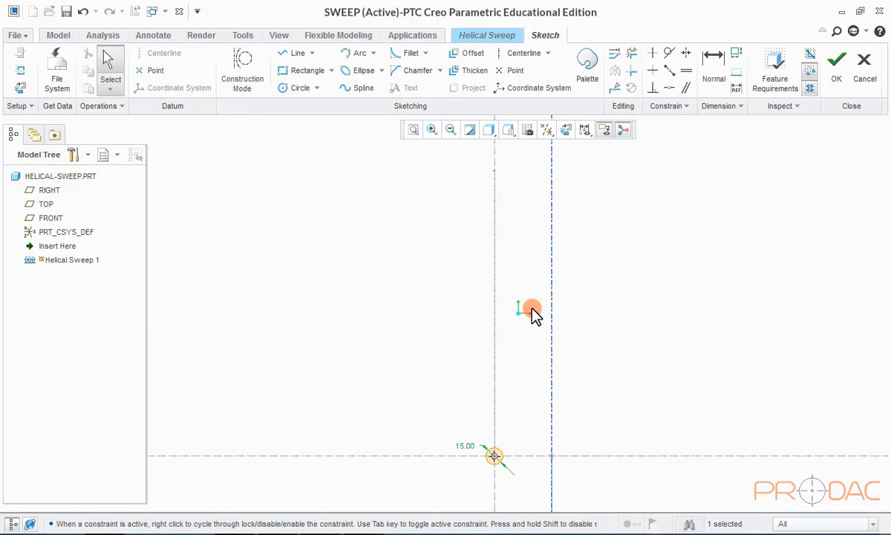
# - Accept the circular section sketch and complete the helical sweep
pyautogui.click(672, 275)
pyautogui.click(829, 78)
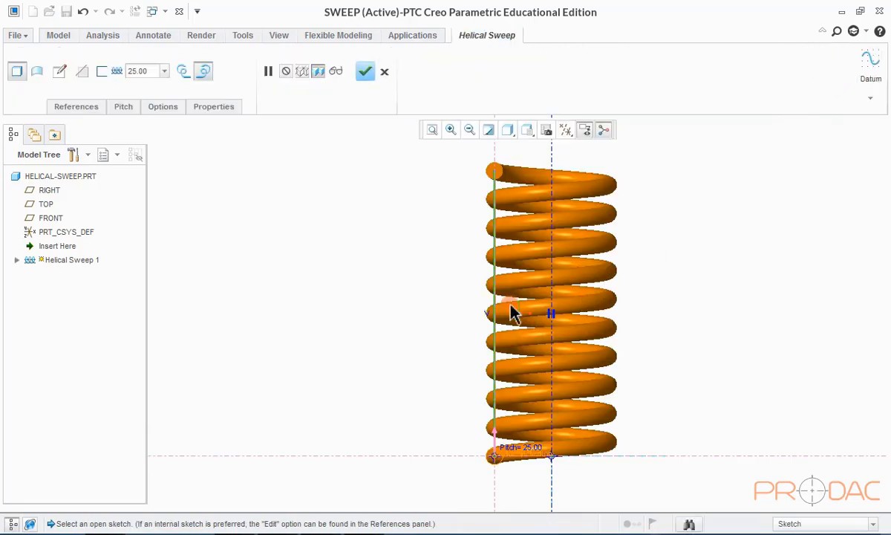
pyautogui.moveTo(501, 283); pyautogui.dragTo(390, 276, button='middle')
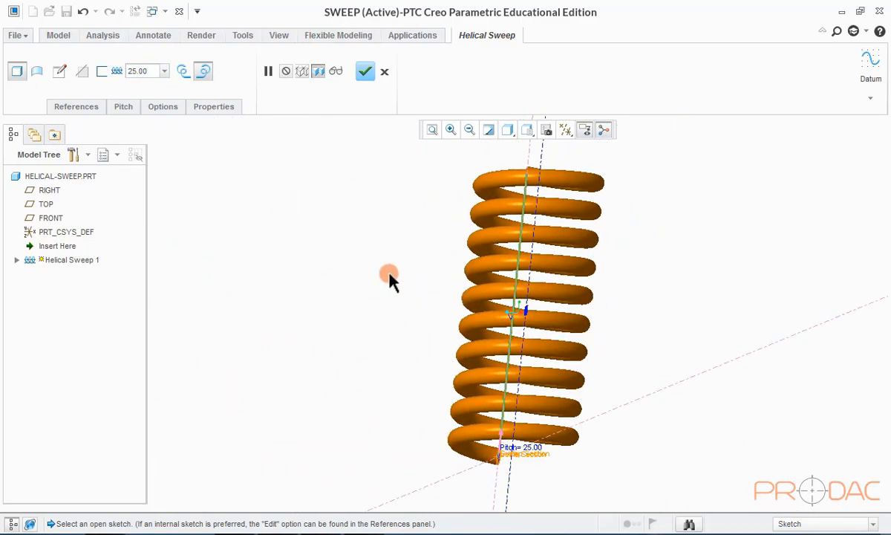
pyautogui.click(365, 72)
pyautogui.click(339, 243)
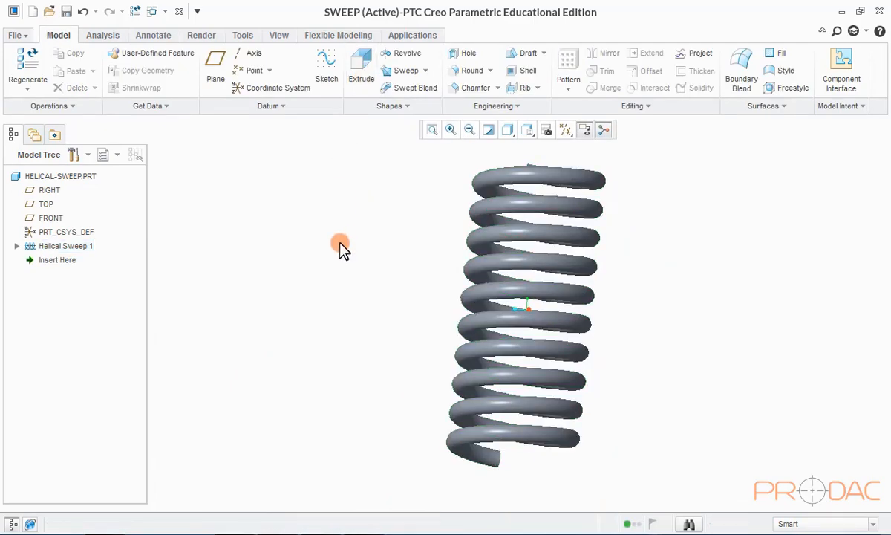
pyautogui.hotkey('ctrl', 'd')
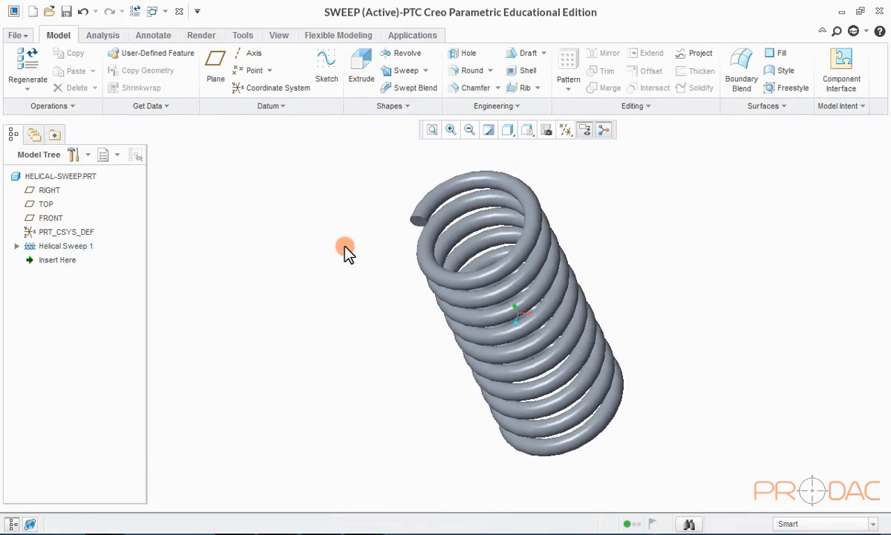
# - Redefine the helical sweep and open its section sketch in the 2D sketch orientation
pyautogui.click(429, 286)
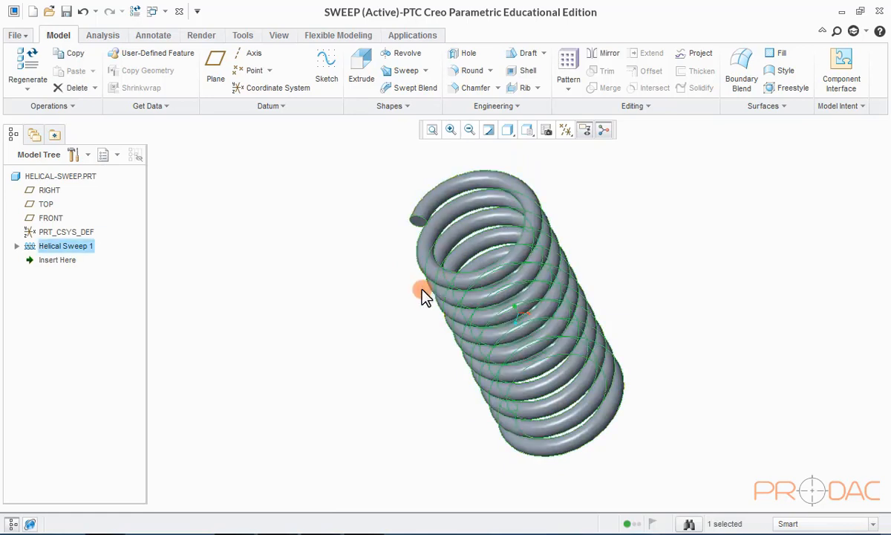
pyautogui.rightClick(408, 295)
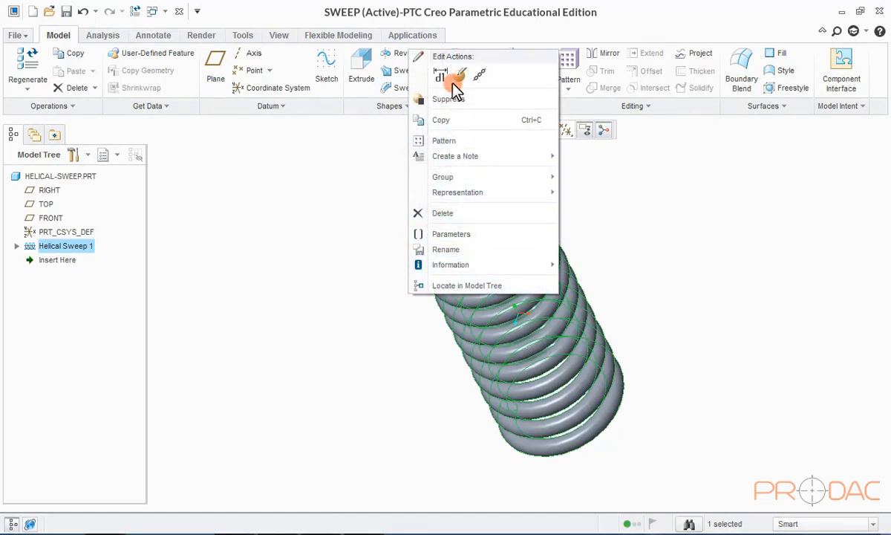
pyautogui.click(454, 74)
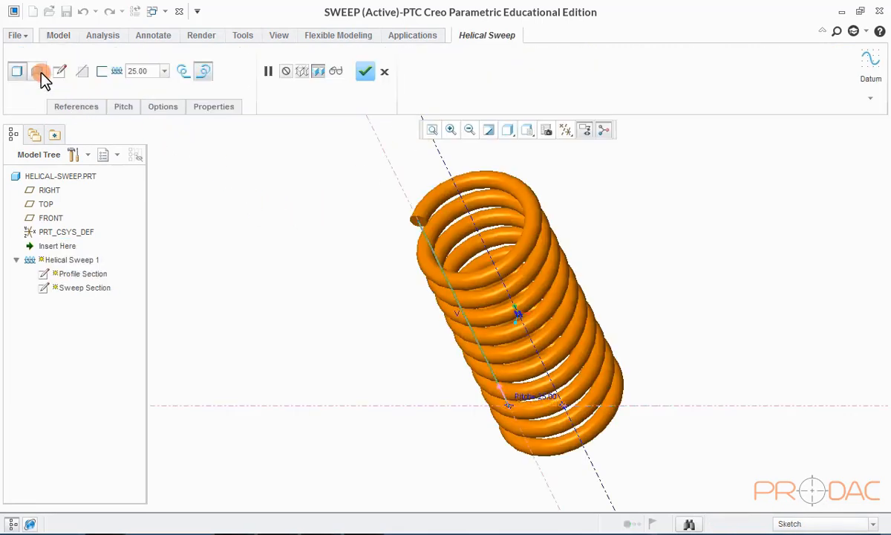
pyautogui.click(60, 71)
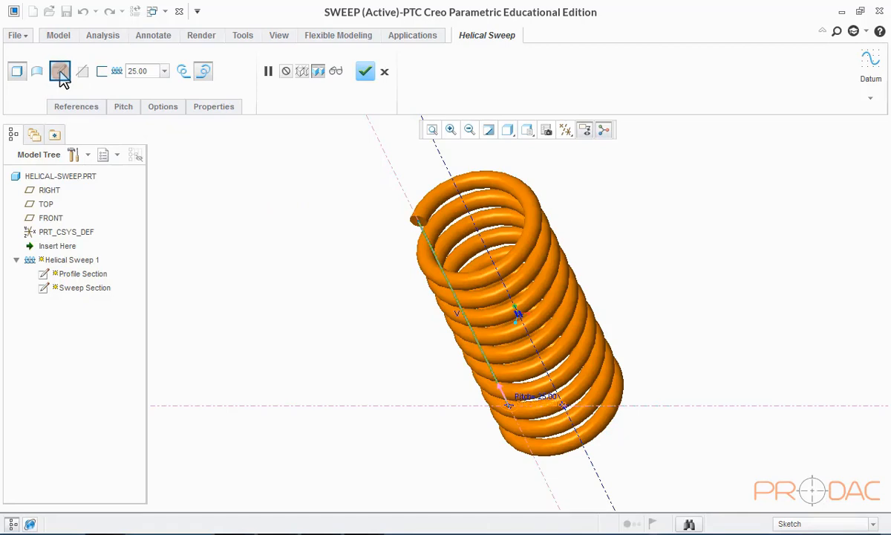
pyautogui.click(61, 70)
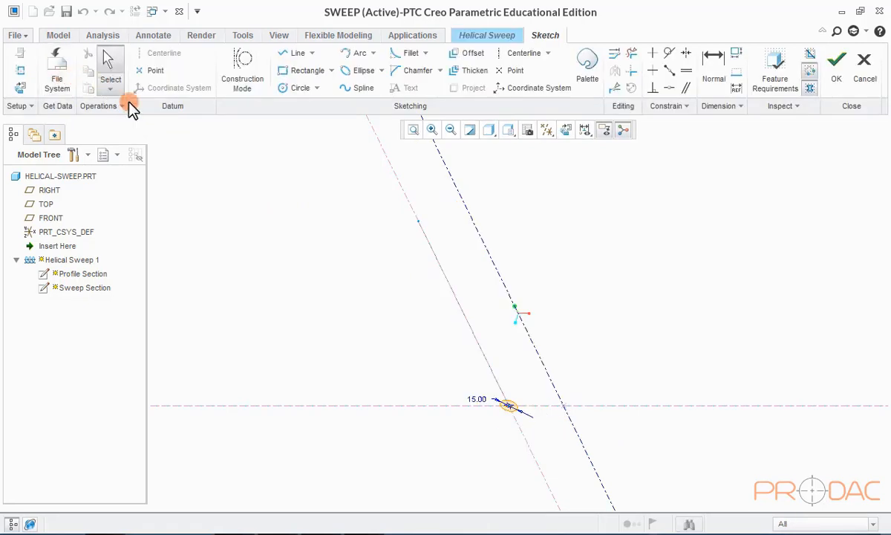
pyautogui.click(564, 131)
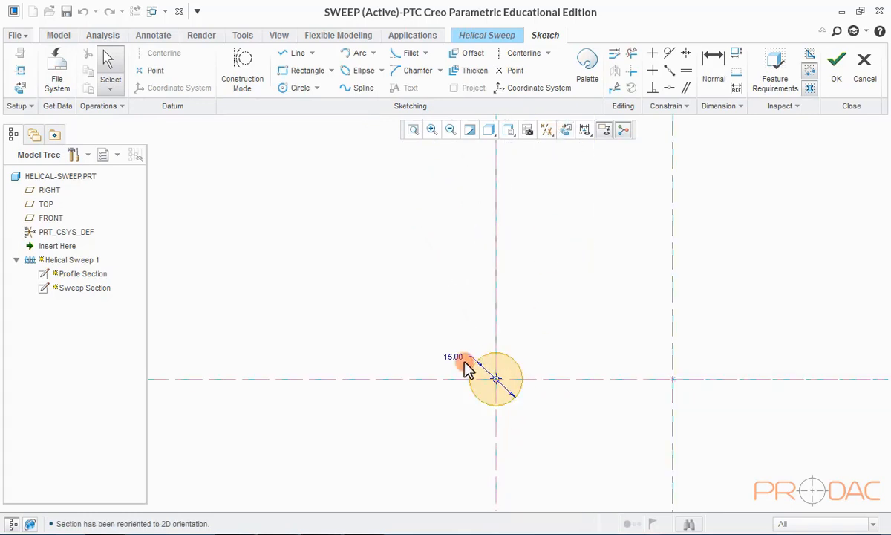
# - Delete the section circle and draw a rectangle about 14 wide around the profile line's start point
pyautogui.click(513, 361)
pyautogui.press('Delete')
pyautogui.click(300, 74)
pyautogui.click(471, 349)
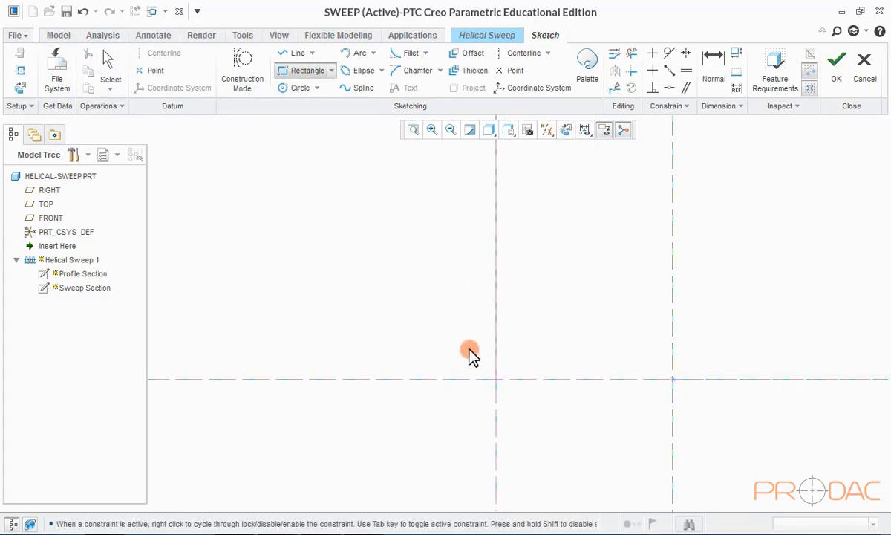
pyautogui.click(525, 406)
# - Set the section rectangle's height and width to 15 and accept the section sketch
pyautogui.write('15')
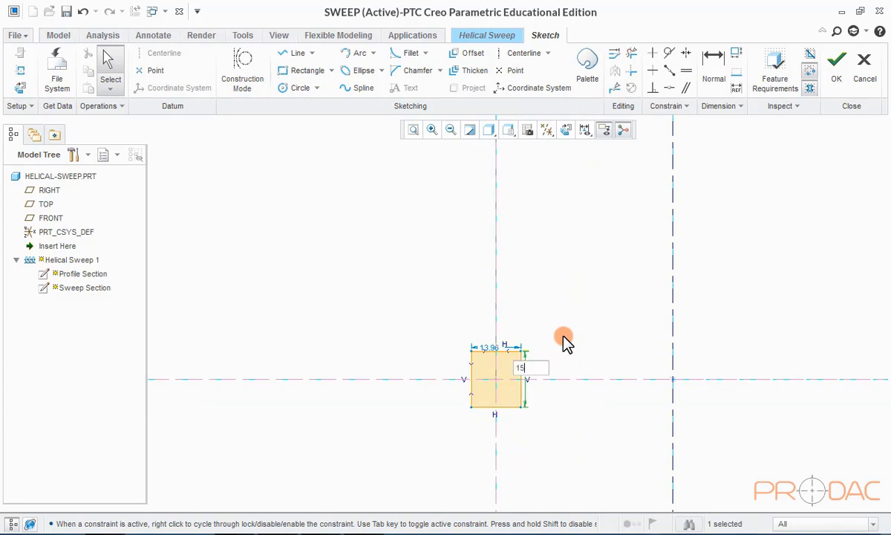
pyautogui.press('Return')
pyautogui.doubleClick(499, 446)
pyautogui.write('15')
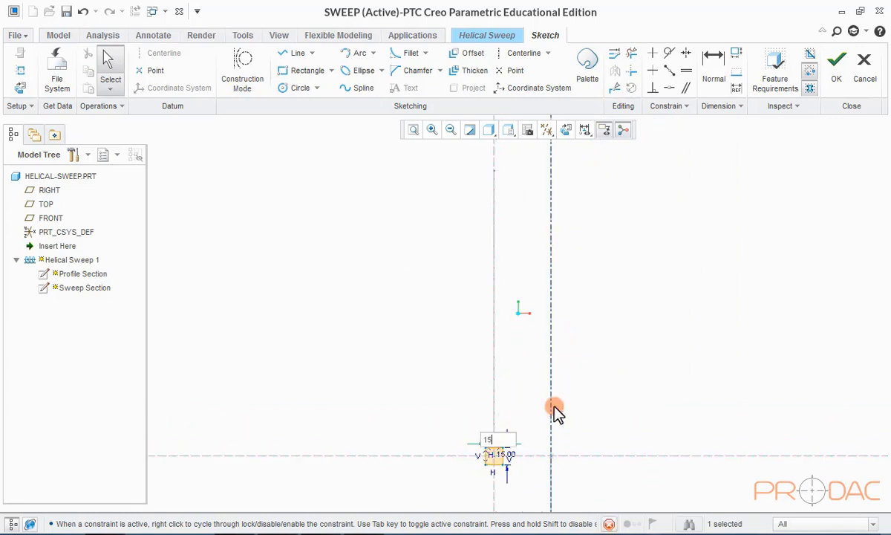
pyautogui.press('Return')
pyautogui.scroll(5, 493, 479)
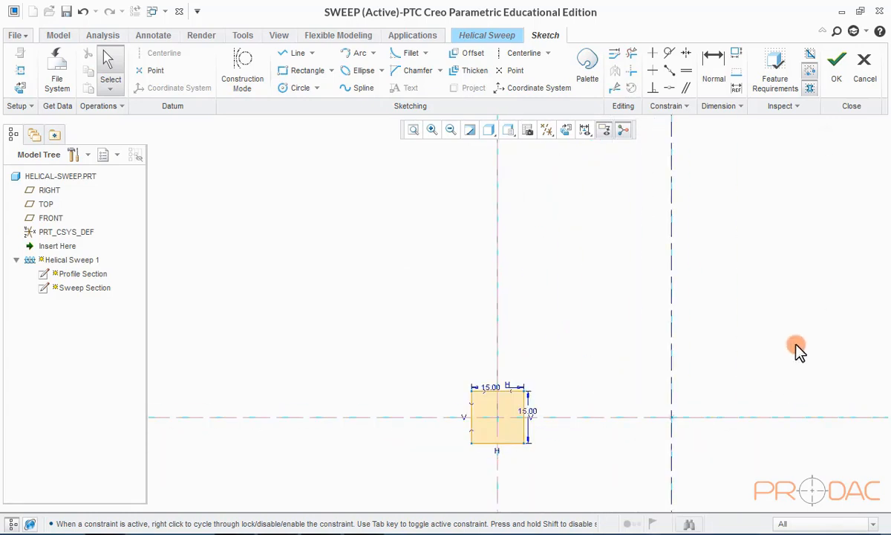
pyautogui.click(837, 67)
pyautogui.scroll(-3, 501, 392)
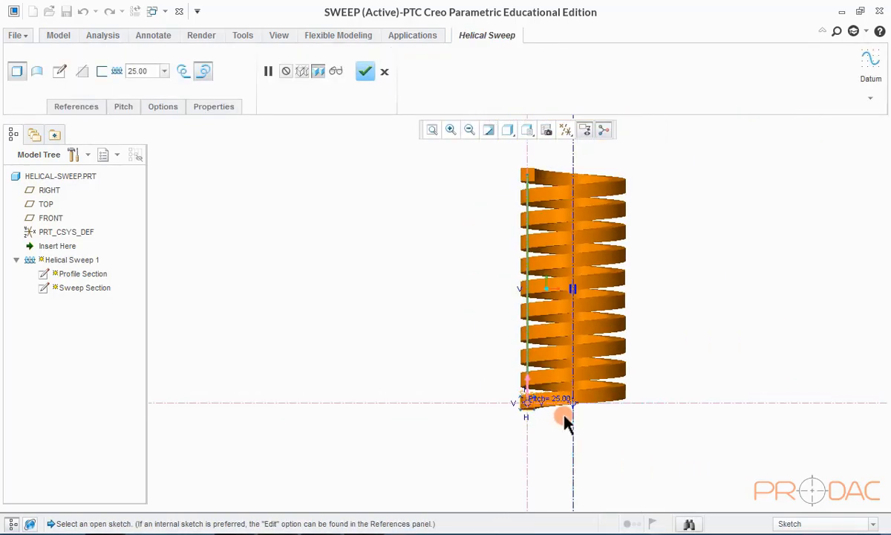
# - Set the helical sweep's pitch to 50
pyautogui.moveTo(591, 299); pyautogui.dragTo(519, 290, button='middle')
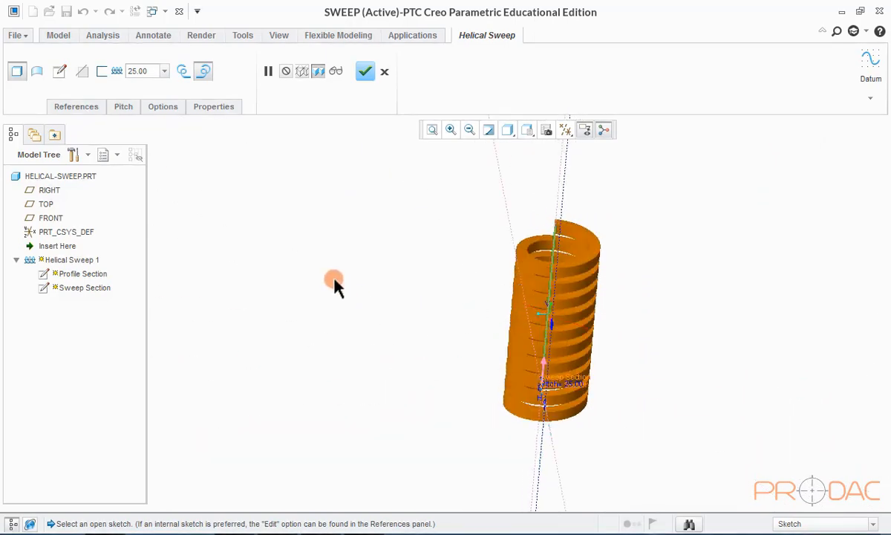
pyautogui.doubleClick(145, 70)
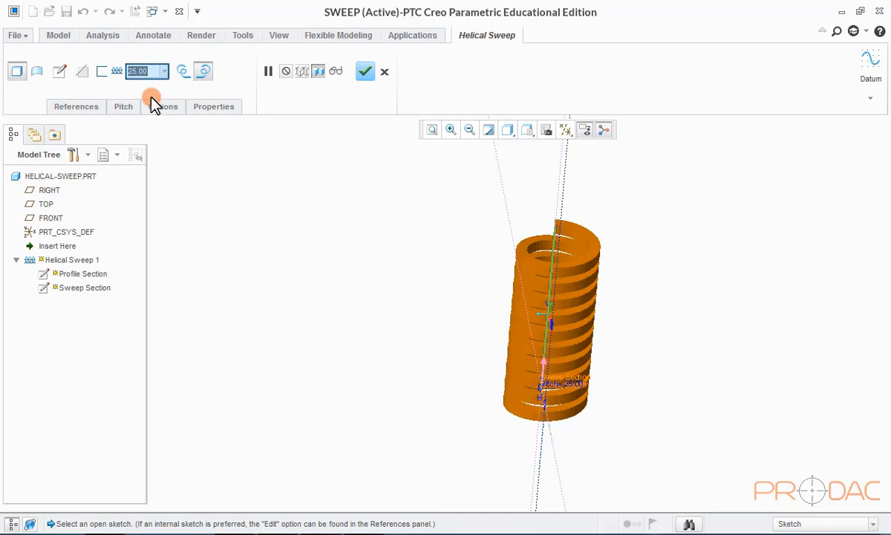
pyautogui.write('5')
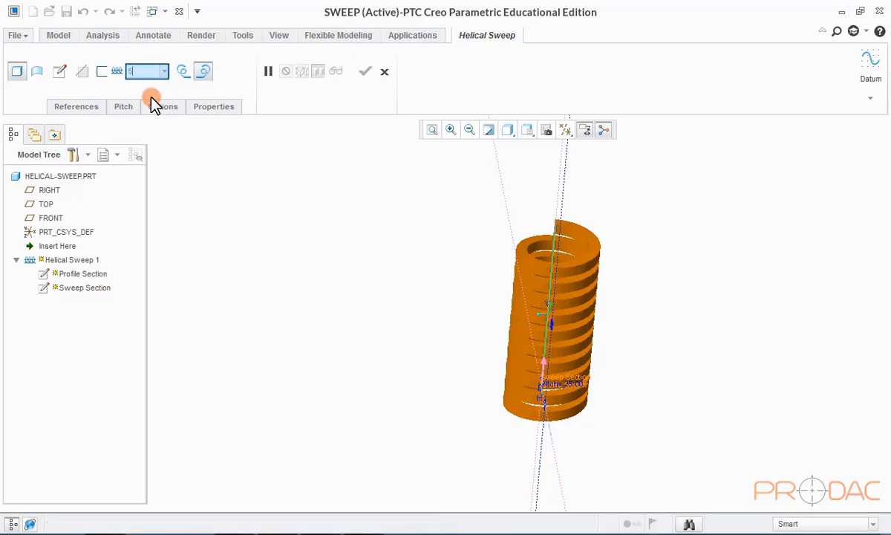
pyautogui.write('0')
pyautogui.press('Return')
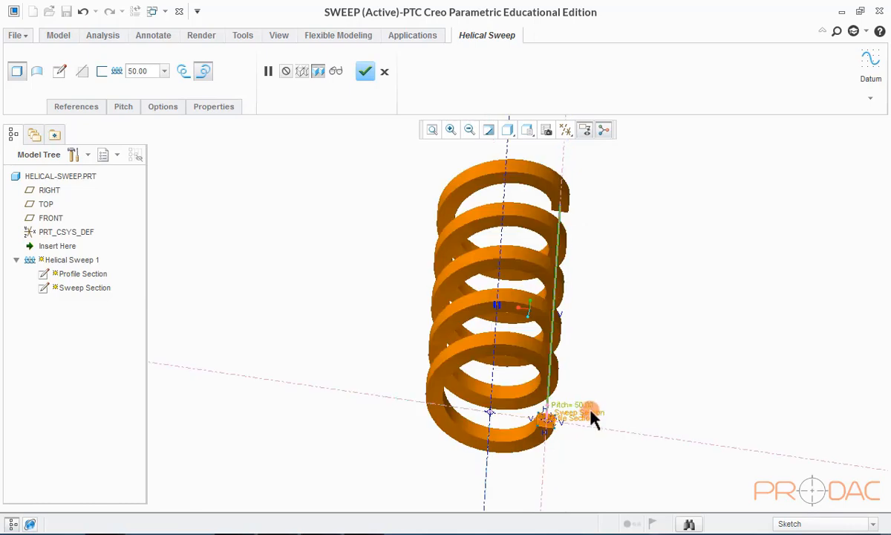
# - Set the pitch to 25 and complete the redefined helical sweep
pyautogui.doubleClick(590, 413)
pyautogui.write('25')
pyautogui.press('Return')
pyautogui.moveTo(617, 397); pyautogui.dragTo(607, 327, button='middle')
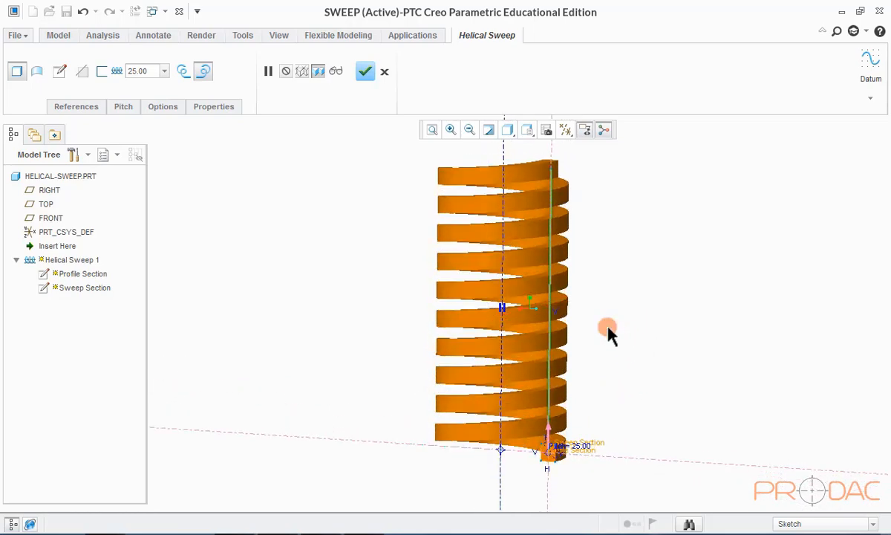
pyautogui.click(366, 71)
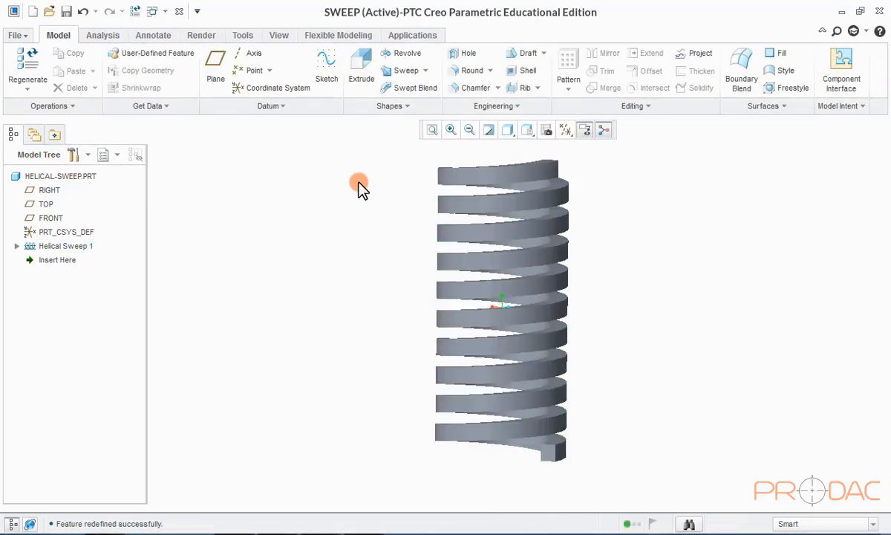
pyautogui.hotkey('ctrl', 'd')
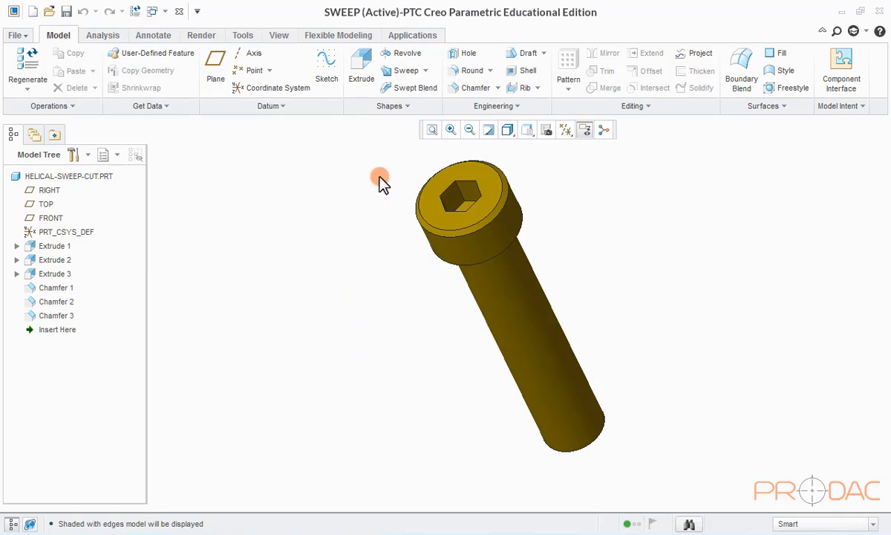
# - Start a helical sweep on the socket screw and open its profile sketch on the FRONT plane, with RIGHT as the right-facing reference
pyautogui.click(424, 72)
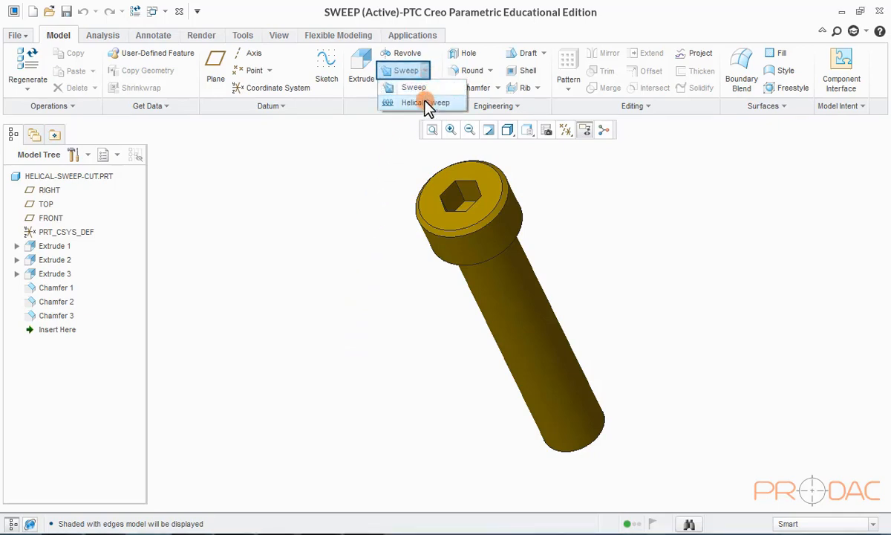
pyautogui.click(425, 102)
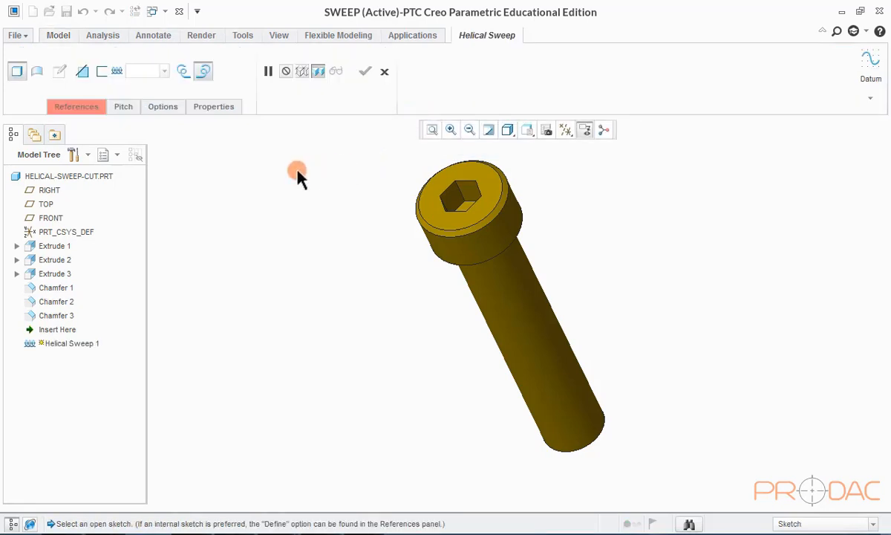
pyautogui.click(87, 110)
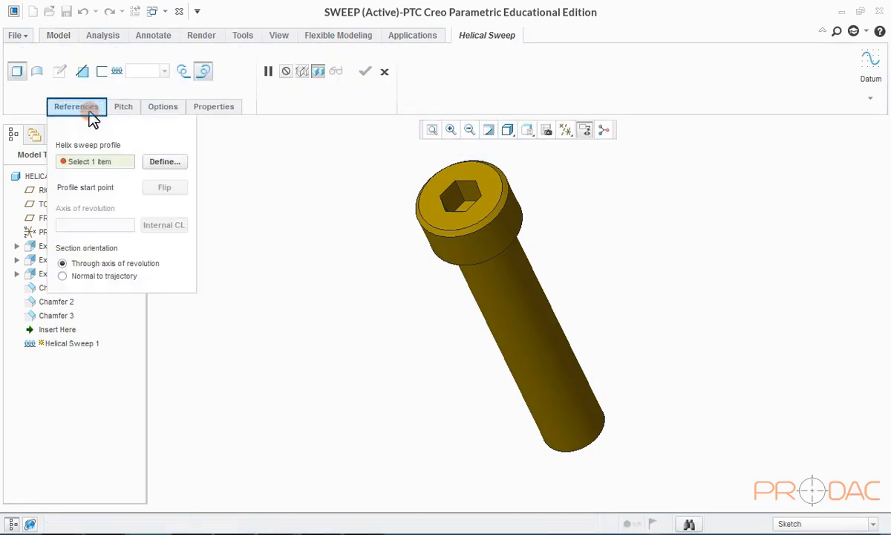
pyautogui.click(160, 160)
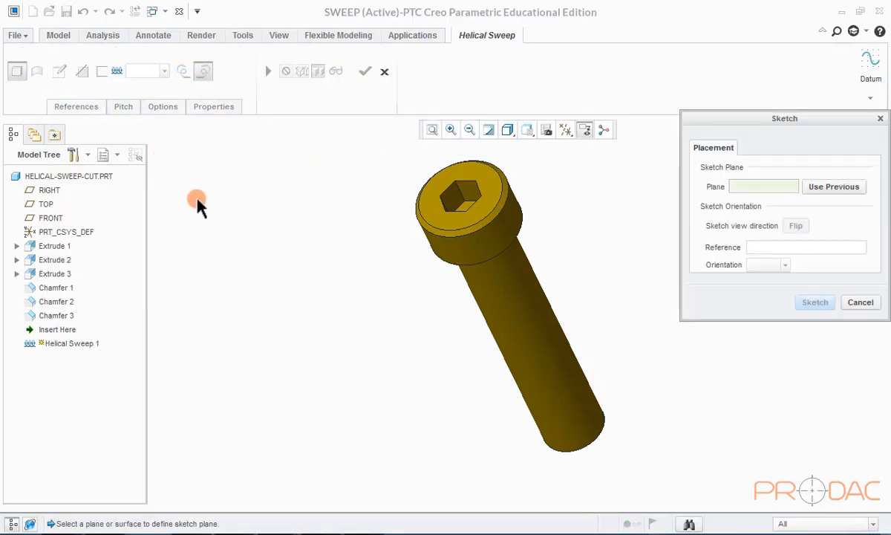
pyautogui.click(50, 219)
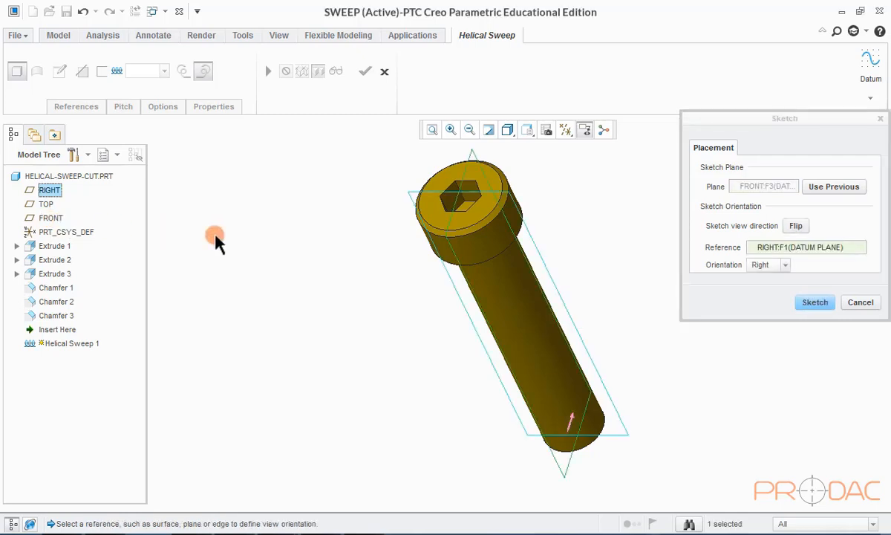
pyautogui.click(813, 302)
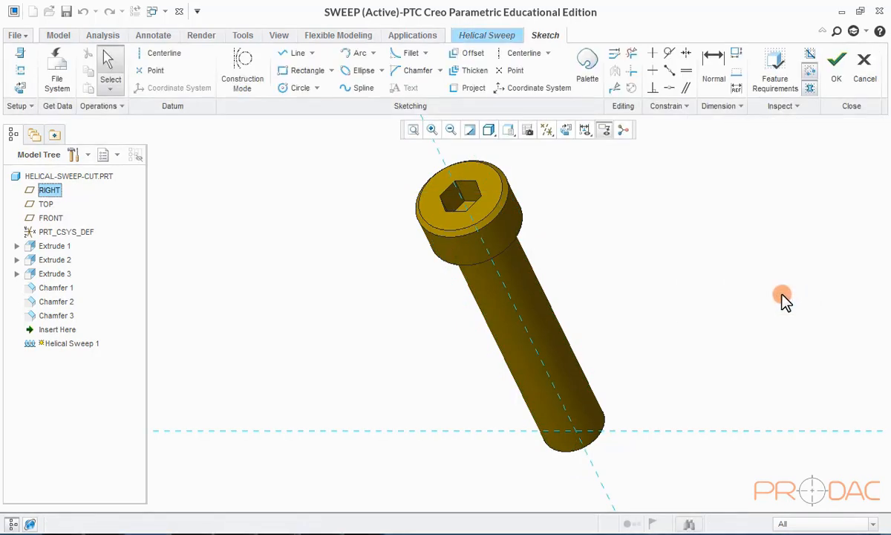
pyautogui.click(567, 133)
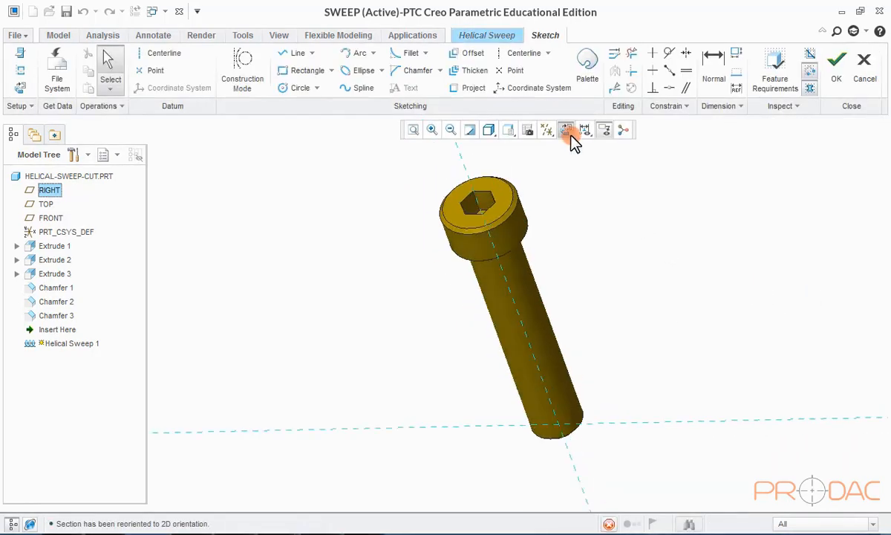
# - Place an axis of revolution along the screw's vertical centre reference in the profile sketch
pyautogui.rightClick(671, 243)
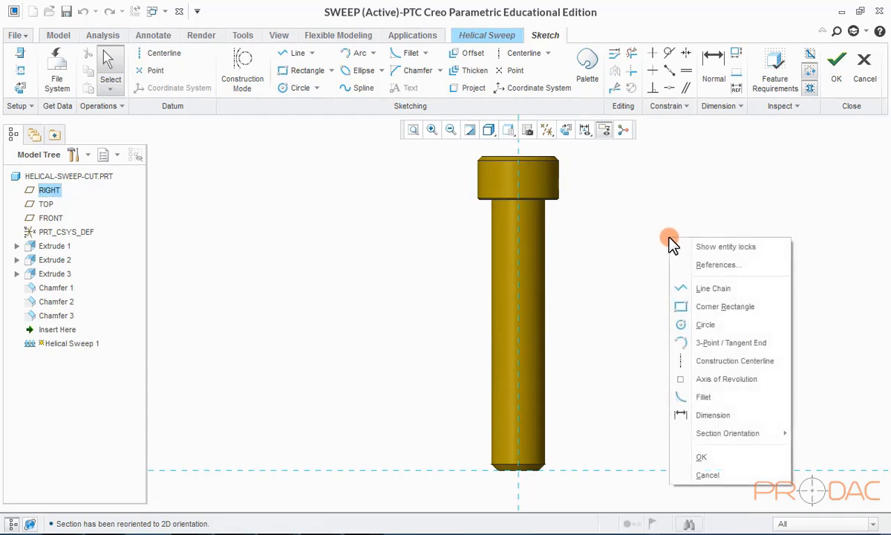
pyautogui.click(706, 379)
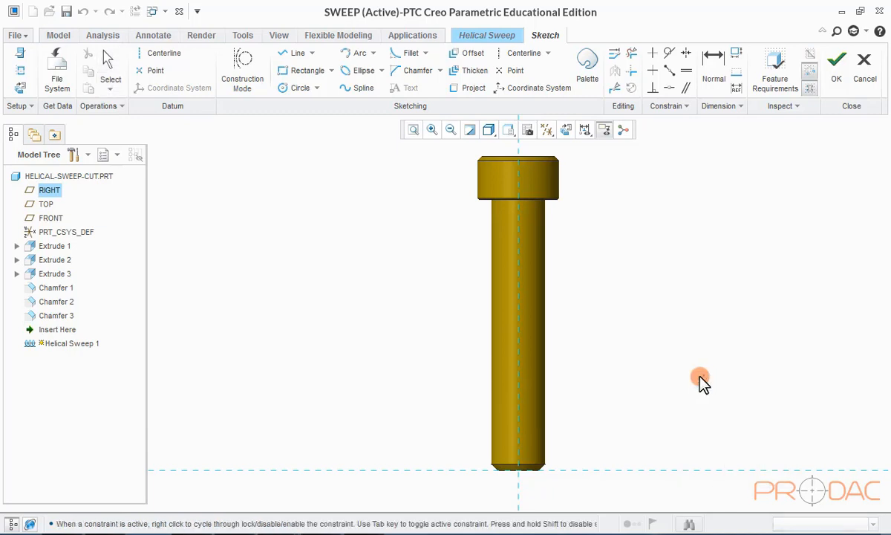
pyautogui.click(517, 336)
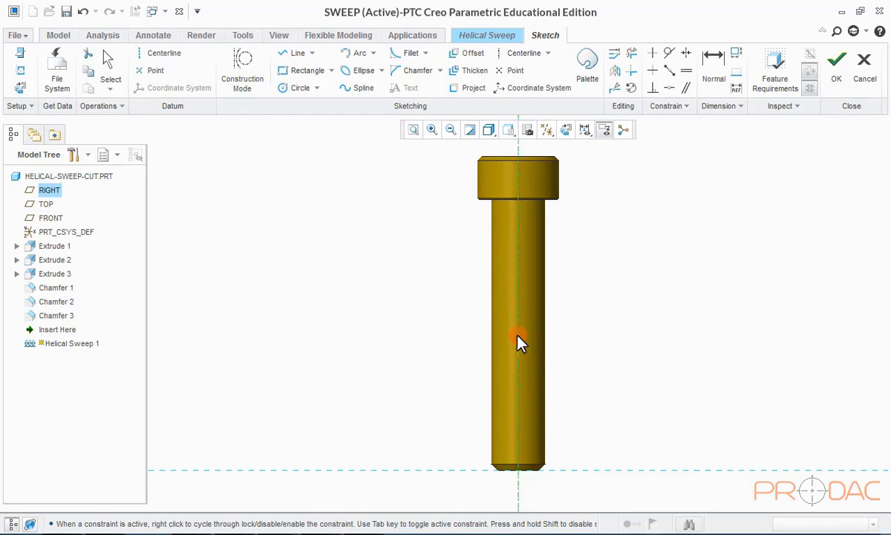
pyautogui.middleClick(600, 288)
pyautogui.click(625, 265)
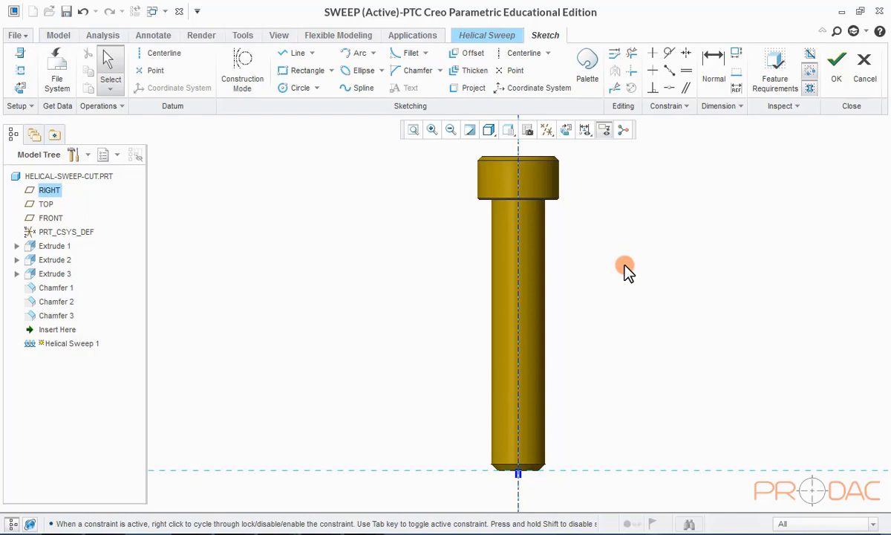
# - Add the screw shank's silhouette edge opposite the RIGHT-facing side as a reference for the profile sketch
pyautogui.rightClick(624, 265)
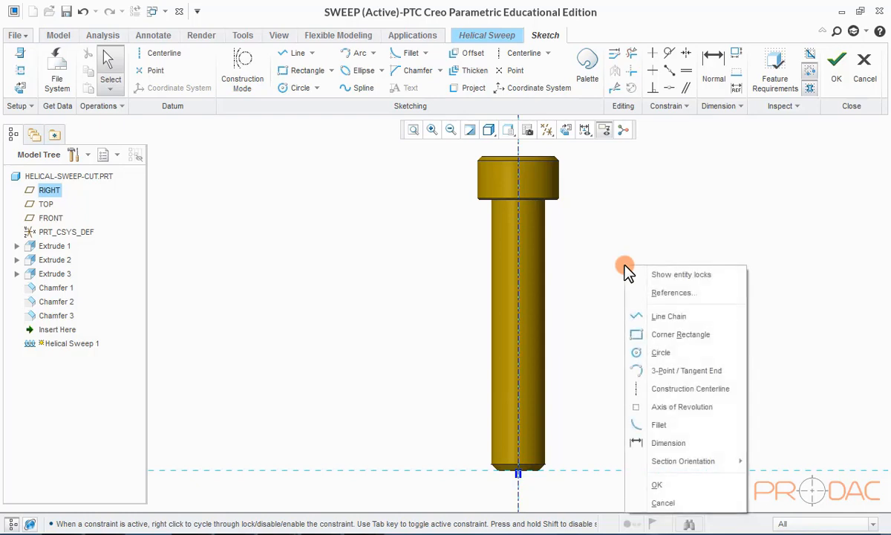
pyautogui.click(670, 294)
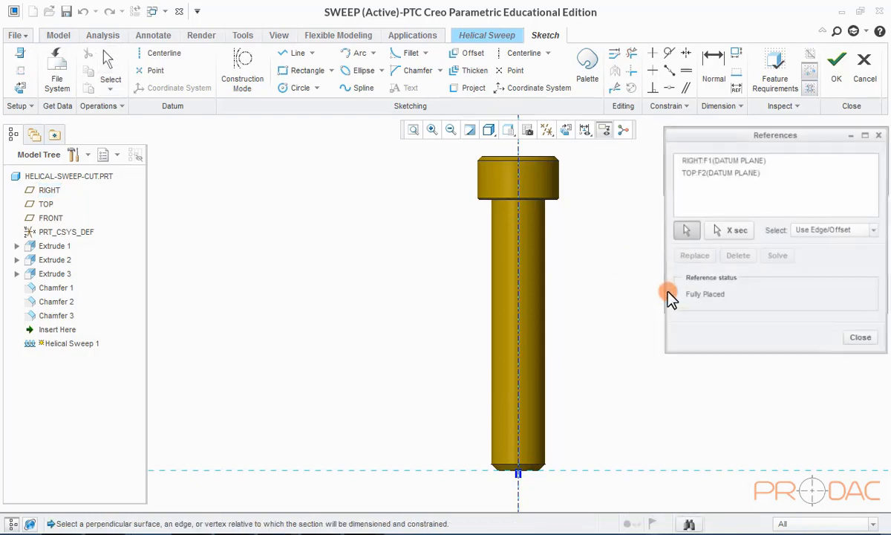
pyautogui.click(492, 292)
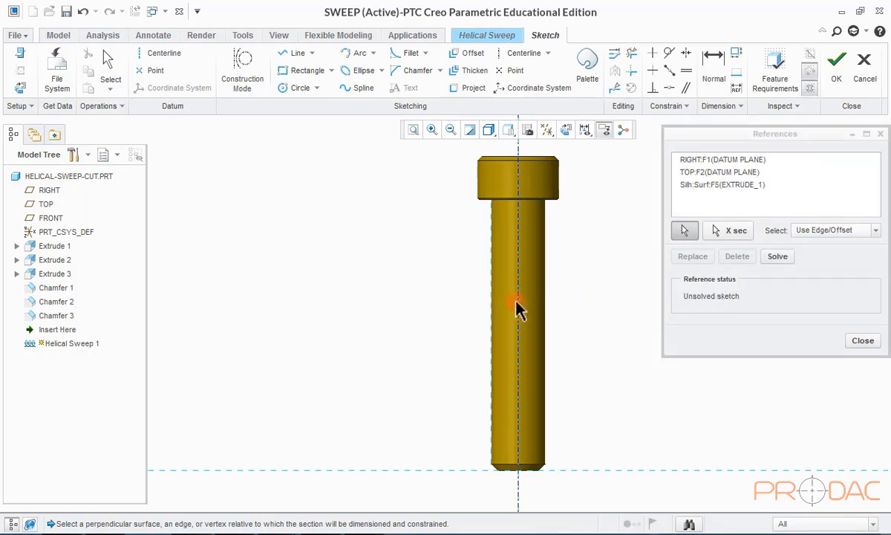
pyautogui.click(861, 342)
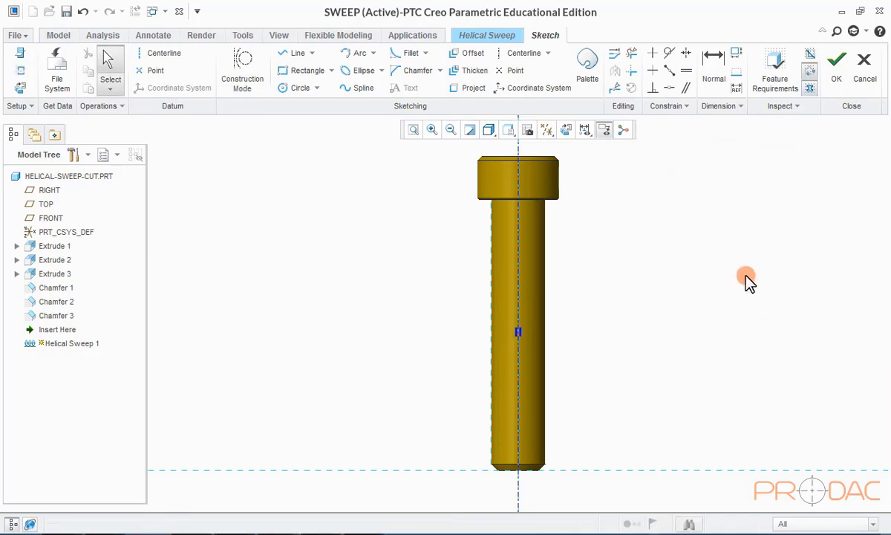
# - Sketch a vertical profile line about 36 mm long up the shank's silhouette reference, starting at the screw tip's horizontal reference
pyautogui.rightClick(646, 222)
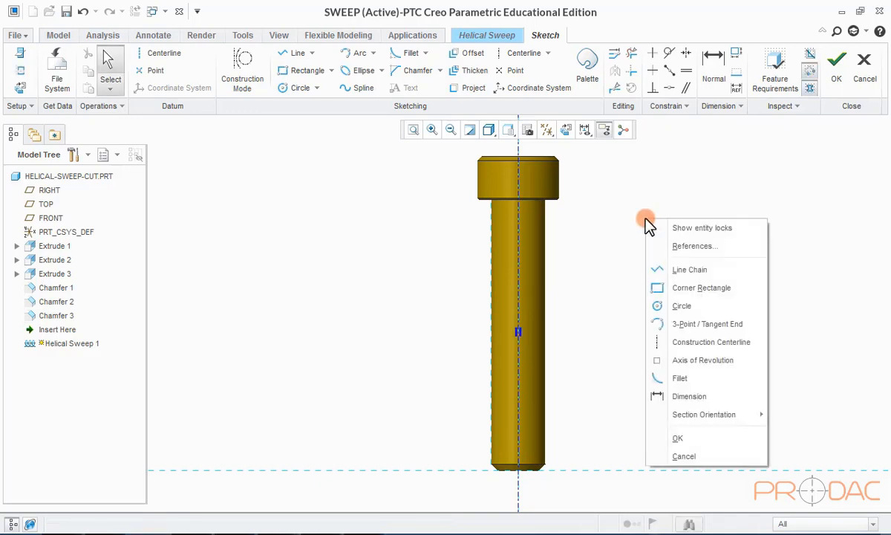
pyautogui.click(660, 270)
pyautogui.click(492, 471)
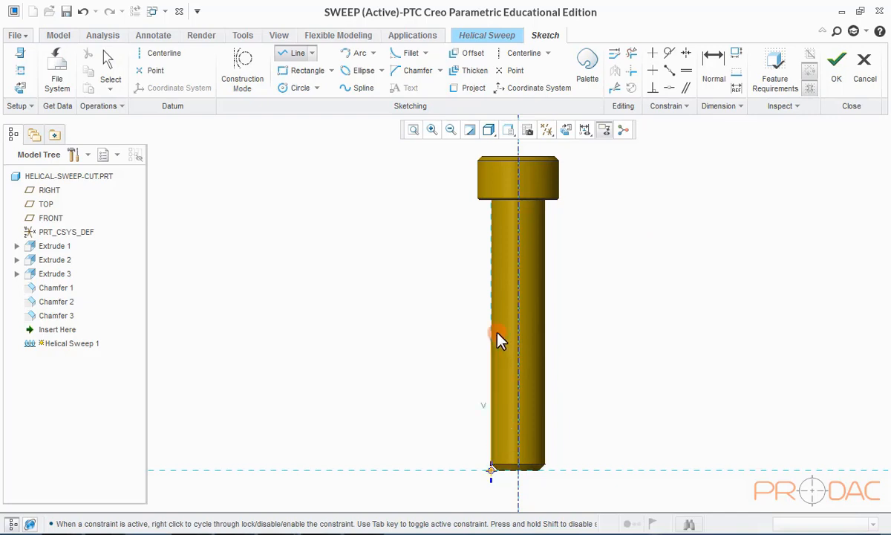
pyautogui.click(493, 275)
pyautogui.middleClick(493, 275)
pyautogui.middleClick(445, 269)
pyautogui.moveTo(473, 396); pyautogui.dragTo(420, 386)
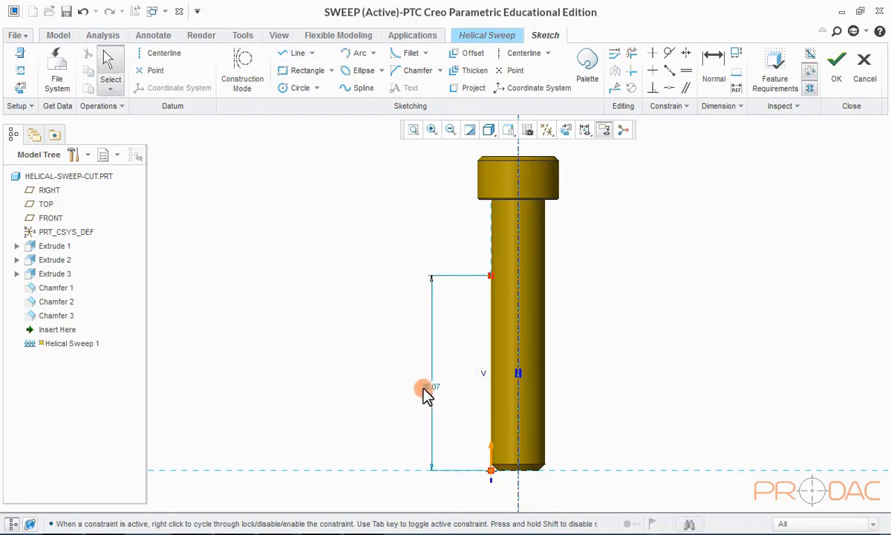
# - Set the profile line's length to 40 mm and finish the profile sketch
pyautogui.doubleClick(431, 378)
pyautogui.write('40')
pyautogui.press('Return')
pyautogui.click(294, 338)
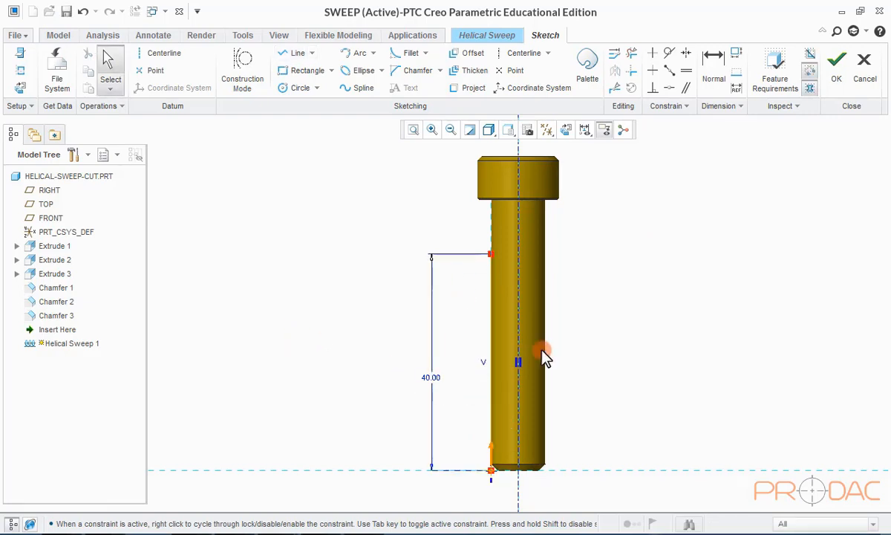
pyautogui.click(838, 74)
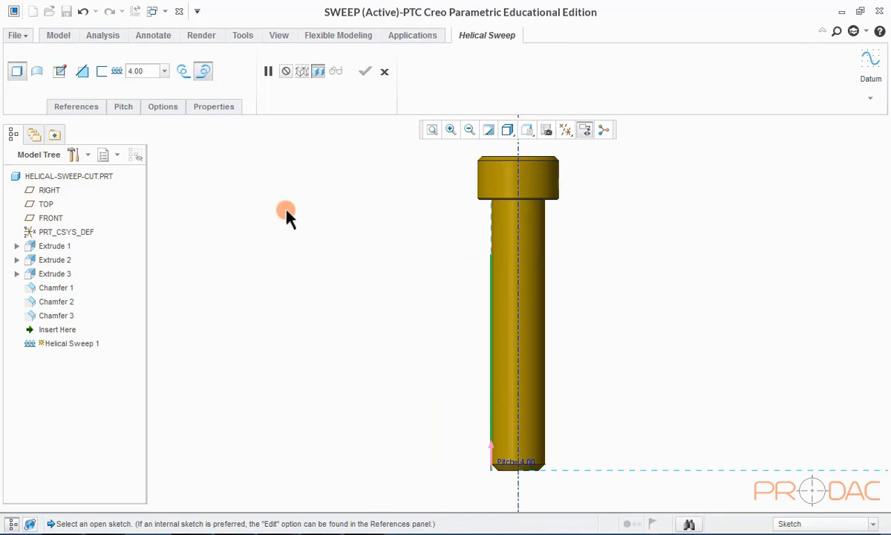
# - Open the sweep section sketch and draw a closed triangle at the tip, its vertical base about 1.38 mm on the silhouette and its apex inward
pyautogui.click(60, 73)
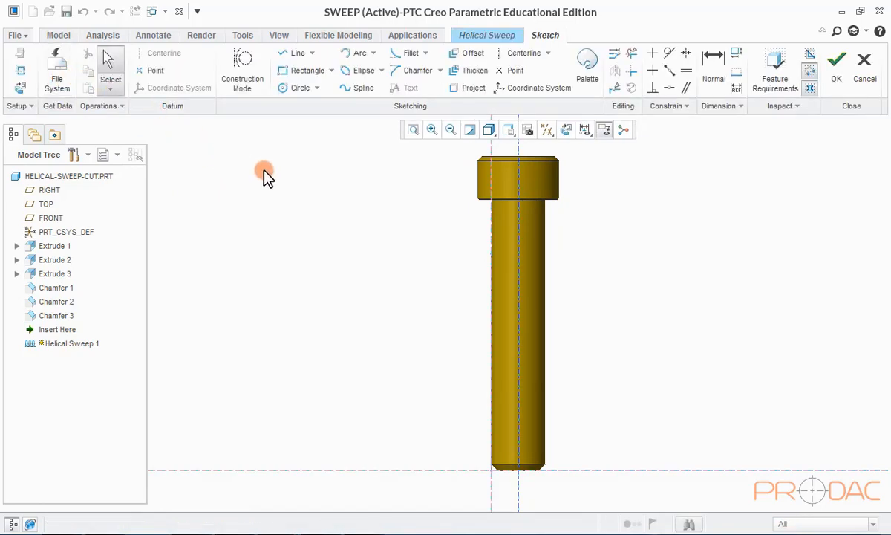
pyautogui.scroll(-10, 475, 416)
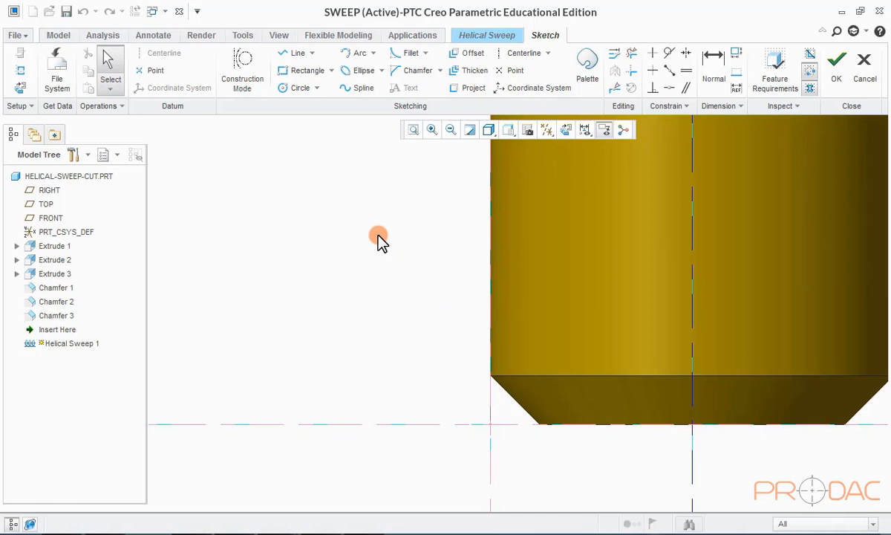
pyautogui.click(295, 57)
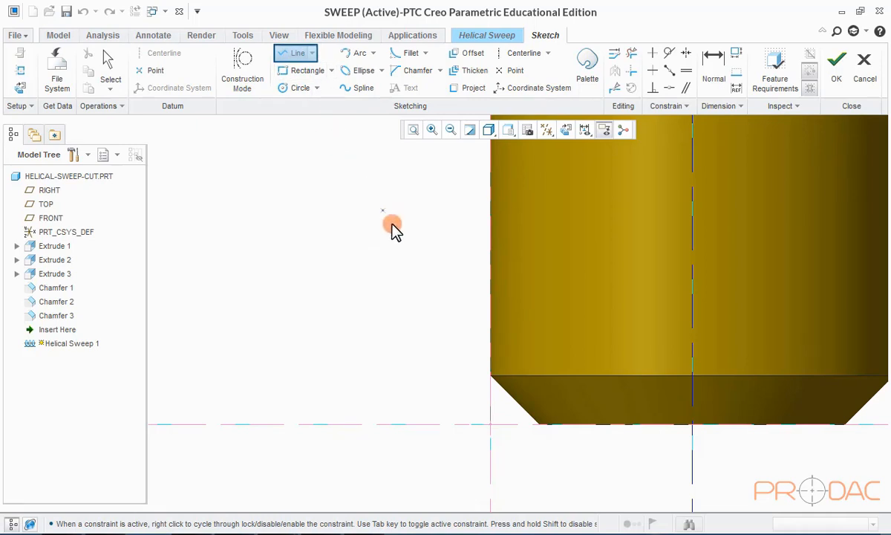
pyautogui.click(490, 396)
pyautogui.click(490, 451)
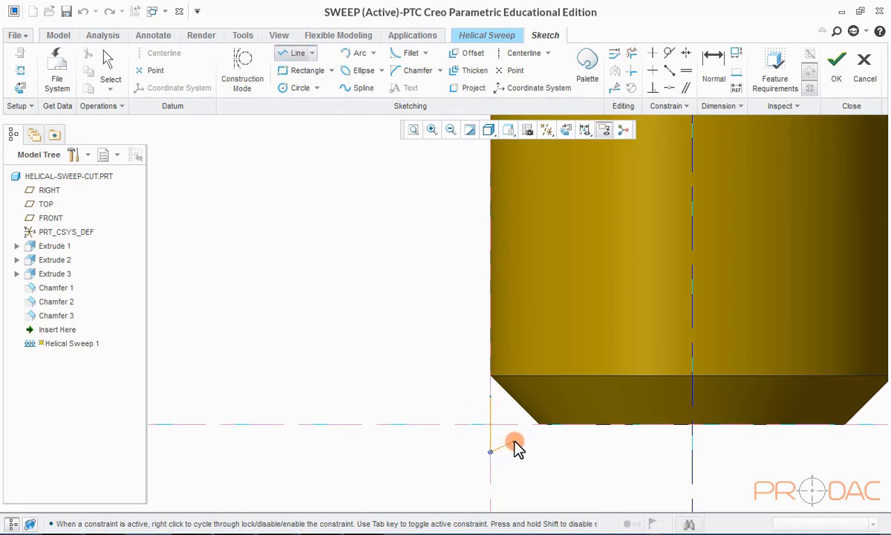
pyautogui.click(545, 424)
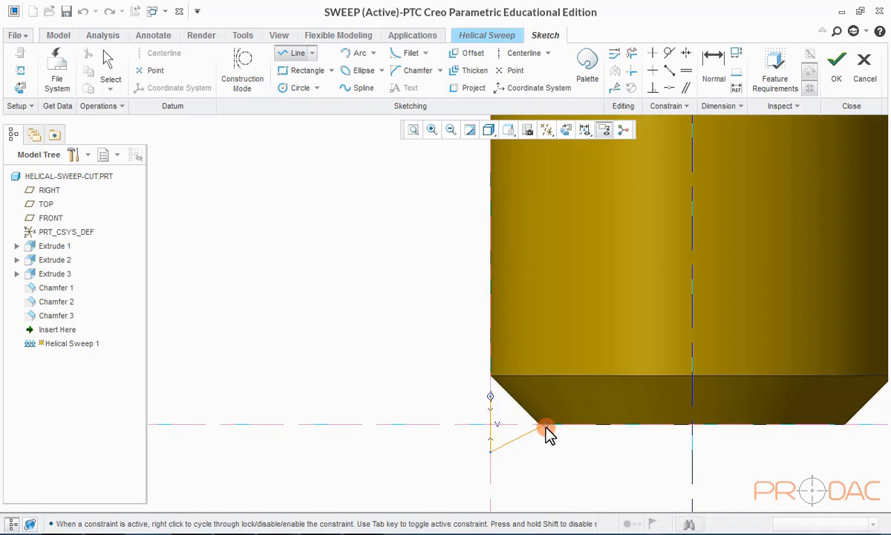
pyautogui.click(490, 396)
pyautogui.middleClick(460, 345)
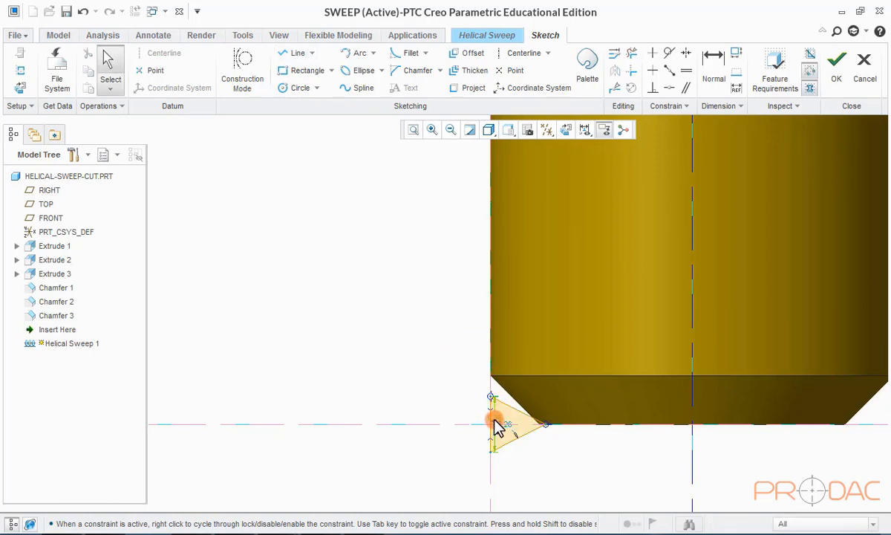
pyautogui.moveTo(494, 420); pyautogui.dragTo(435, 413)
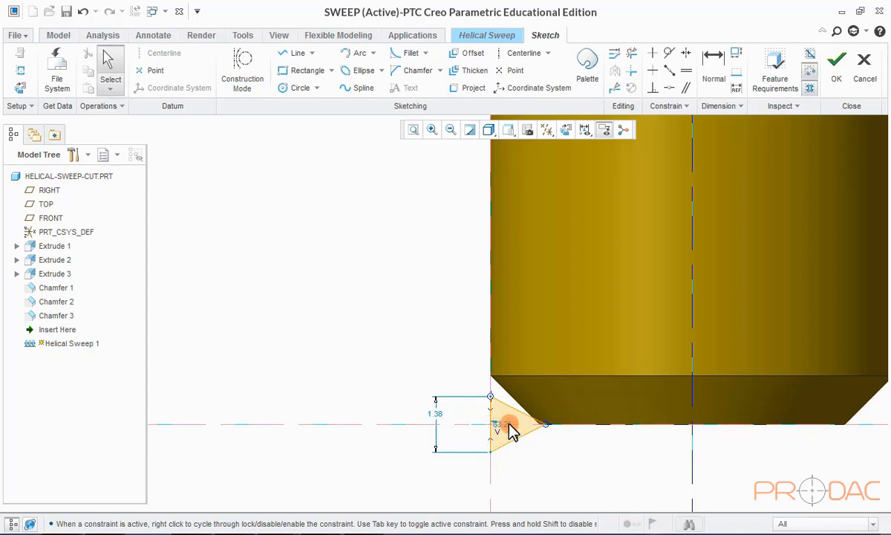
# - Dimension the angle between the triangle's two sloping sides as 60 degrees
pyautogui.click(705, 84)
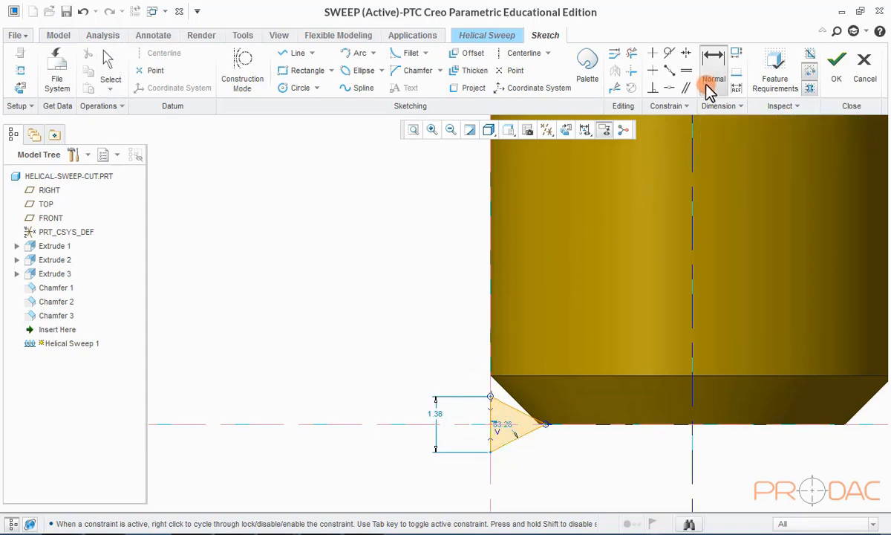
pyautogui.click(513, 408)
pyautogui.click(519, 438)
pyautogui.middleClick(477, 424)
pyautogui.write('60')
pyautogui.press('Return')
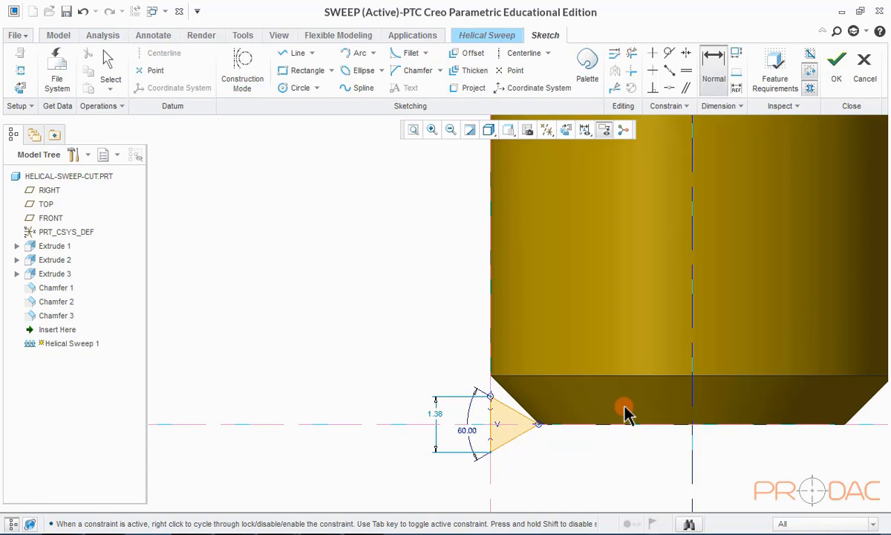
# - Set the triangle's base height to 1.2 mm and finish the section sketch
pyautogui.doubleClick(435, 414)
pyautogui.write('1.2')
pyautogui.press('Return')
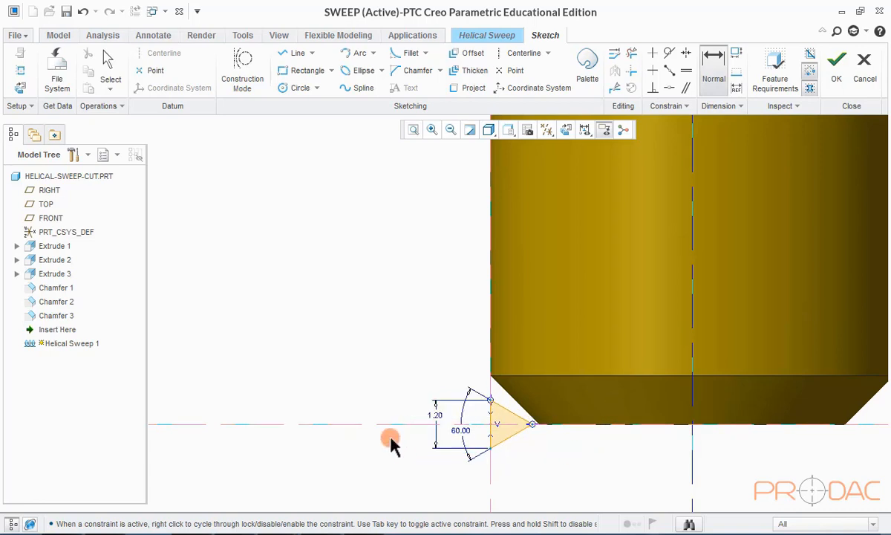
pyautogui.click(839, 83)
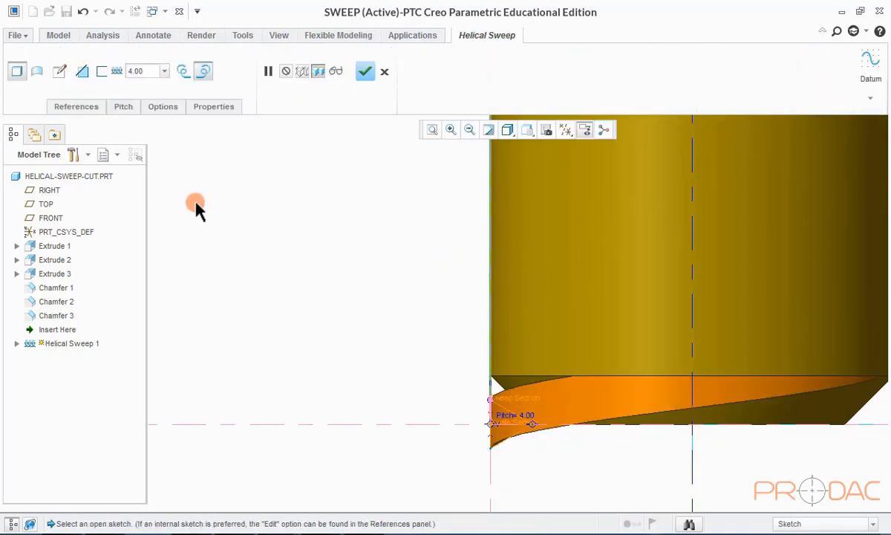
# - Make the helical sweep remove material from the screw shank
pyautogui.click(83, 77)
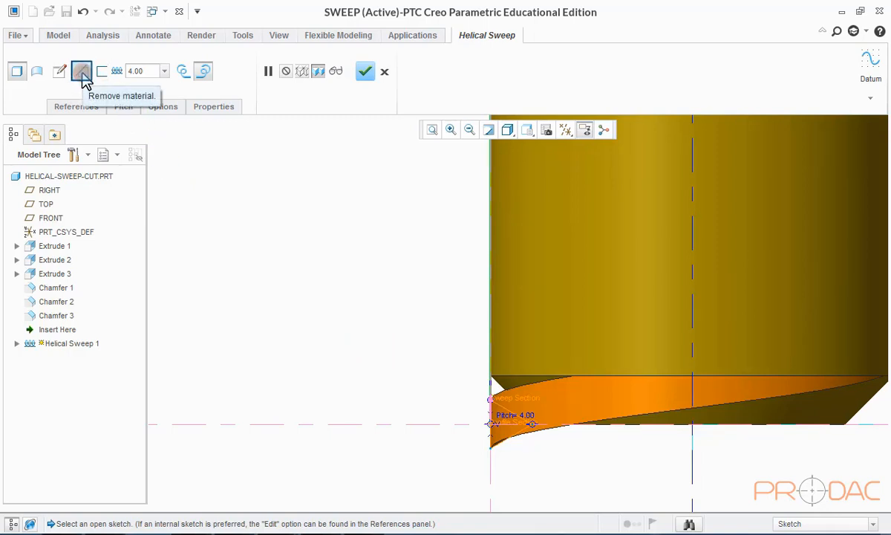
pyautogui.click(82, 74)
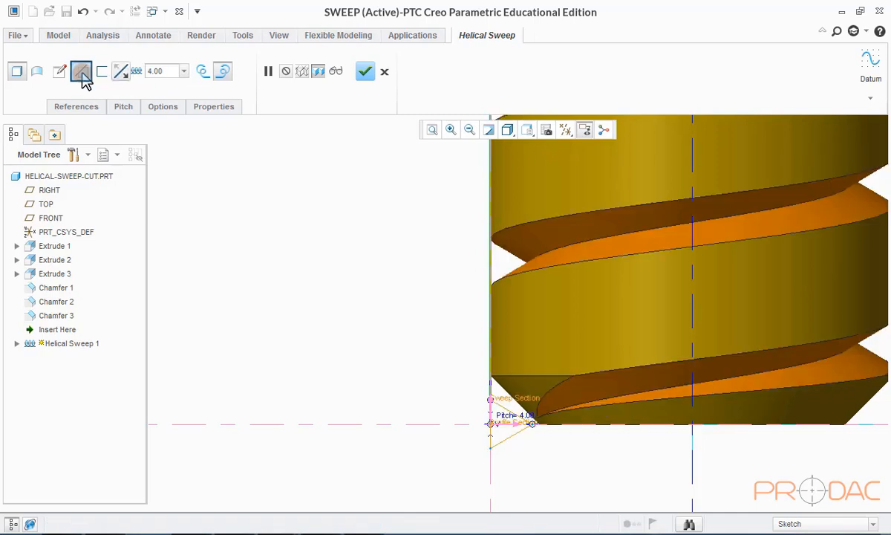
pyautogui.scroll(-8, 380, 391)
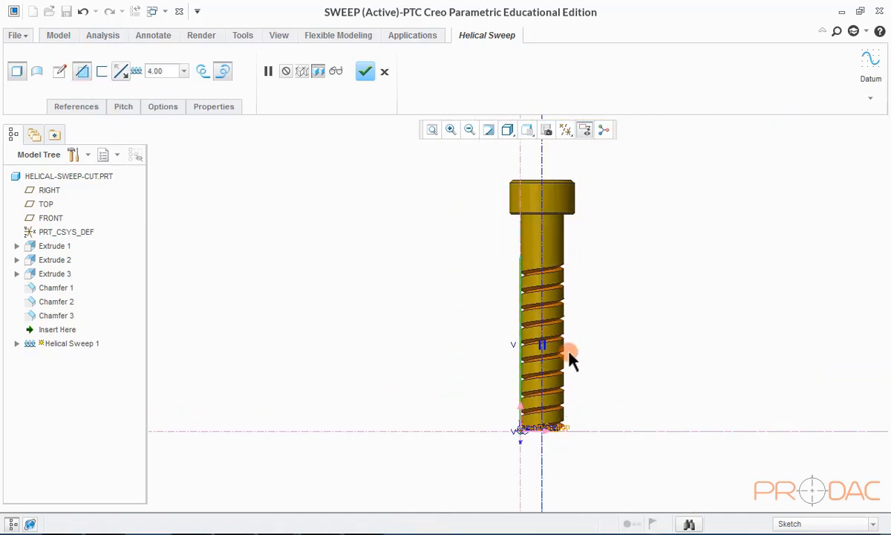
pyautogui.scroll(-2, 569, 349)
pyautogui.scroll(2, 534, 318)
pyautogui.scroll(-1, 505, 405)
pyautogui.scroll(-3, 512, 433)
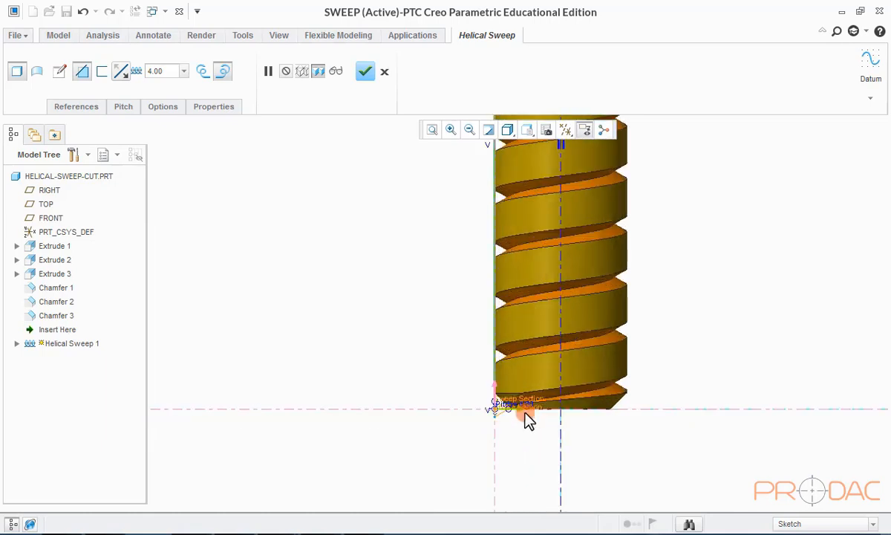
# - Try a thread pitch of 1.25 for the helical cut
pyautogui.click(167, 71)
pyautogui.write('1.25')
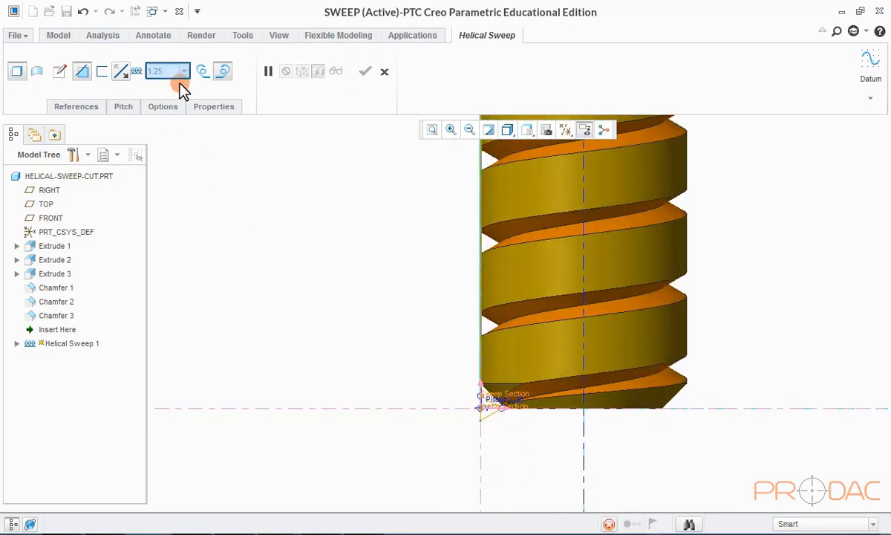
pyautogui.press('Return')
# - Set the thread pitch to 1.3 and complete the helical sweep cut
pyautogui.click(174, 72)
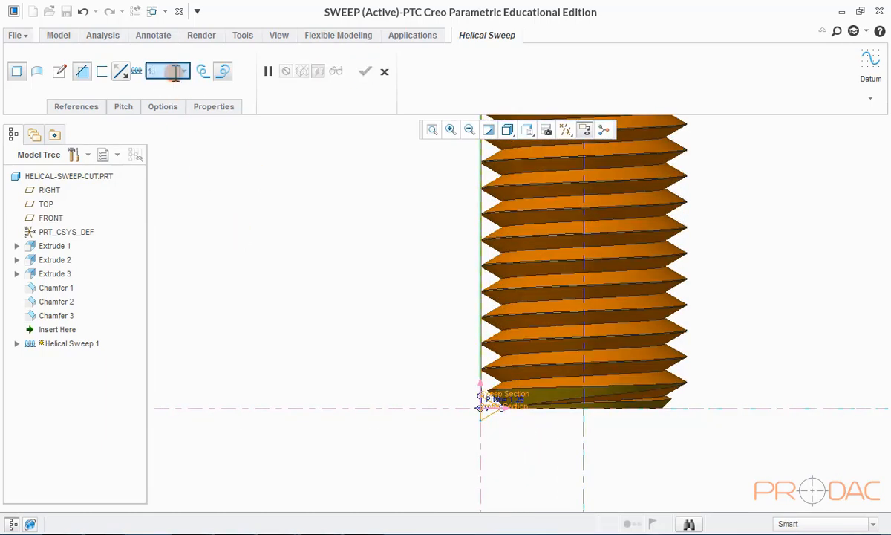
pyautogui.write('1.3')
pyautogui.press('Return')
pyautogui.scroll(4, 464, 398)
pyautogui.moveTo(484, 398); pyautogui.dragTo(454, 202, button='middle')
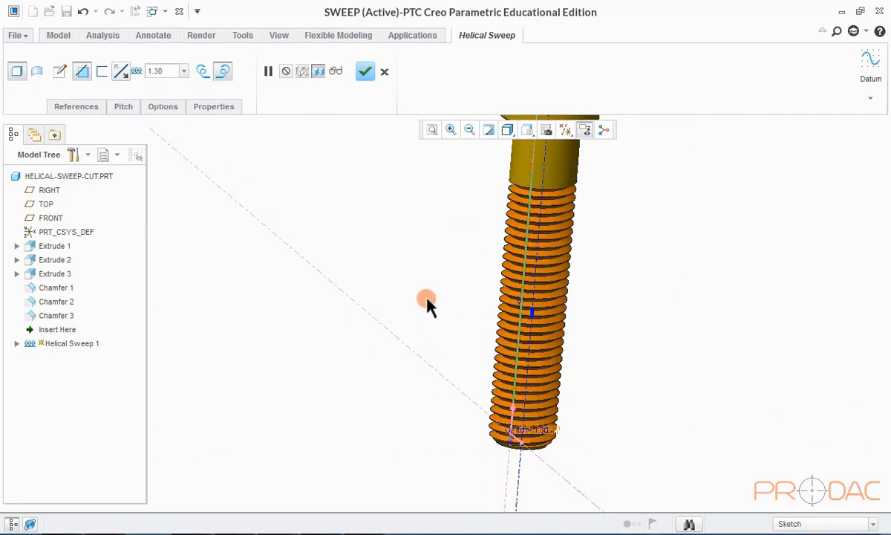
pyautogui.click(364, 72)
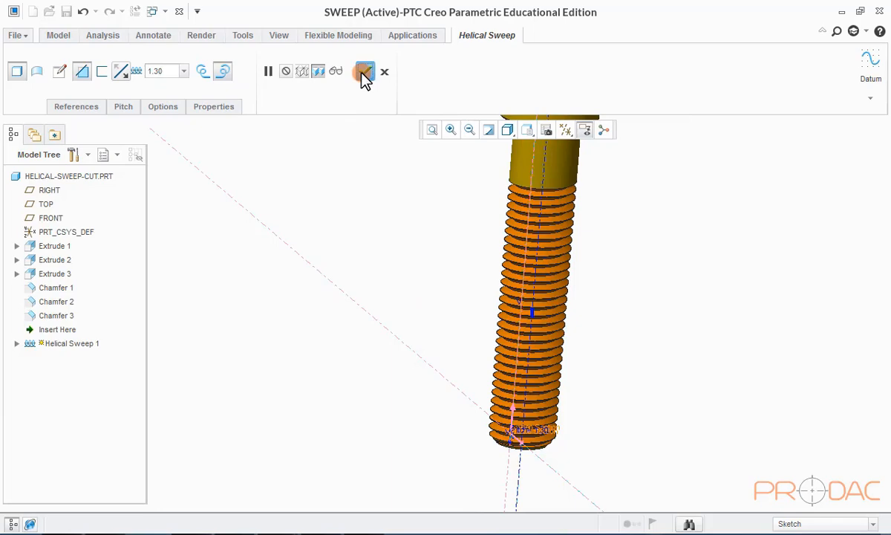
pyautogui.scroll(-3, 513, 358)
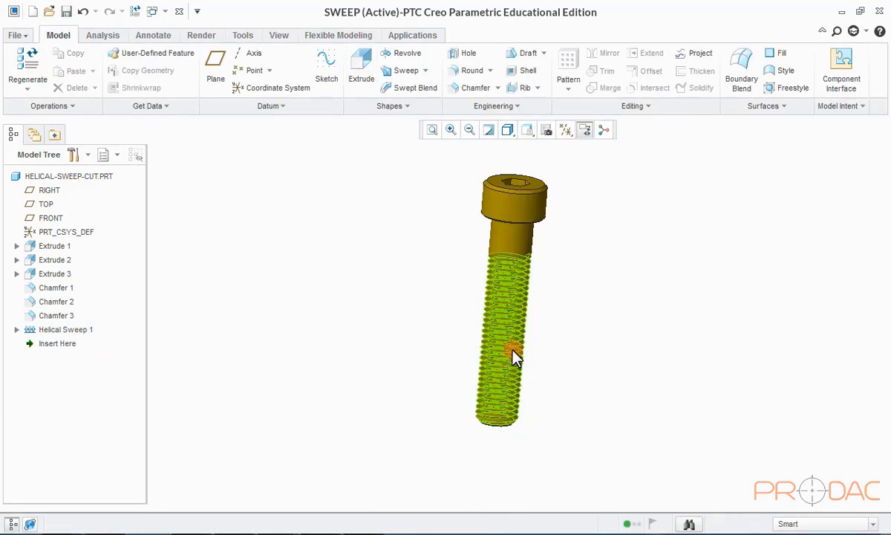
pyautogui.moveTo(513, 358); pyautogui.dragTo(395, 303, button='middle')
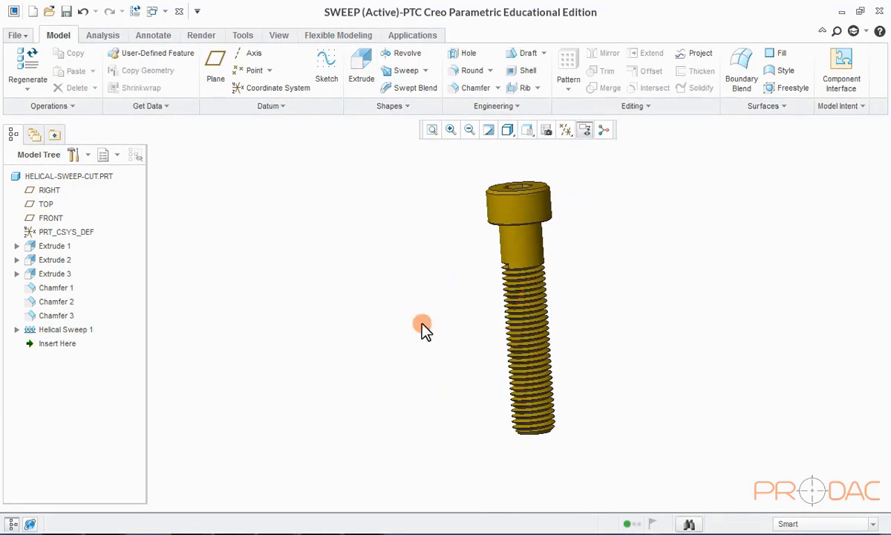
pyautogui.scroll(5, 513, 364)
pyautogui.moveTo(521, 357); pyautogui.dragTo(433, 360, button='middle')
pyautogui.hotkey('ctrl', 'd')
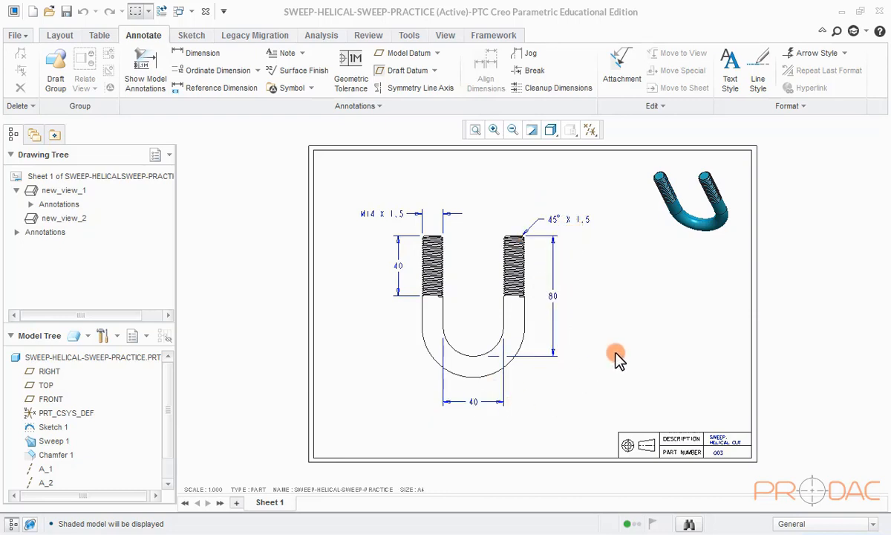
# - Open the SWEEP-HELICAL-SWEEP-PRACTICE part from its drawing and roll its feature history back to just after Sketch 1
pyautogui.click(128, 357)
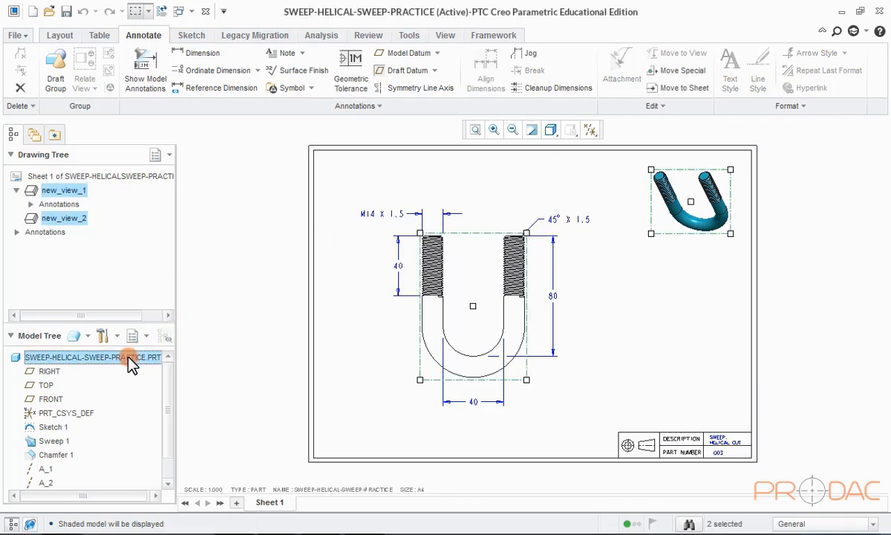
pyautogui.rightClick(128, 357)
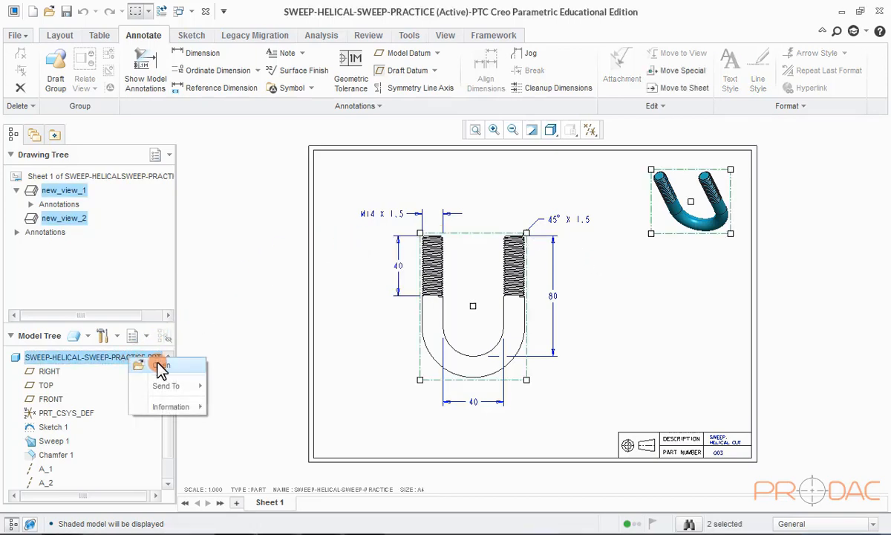
pyautogui.click(159, 367)
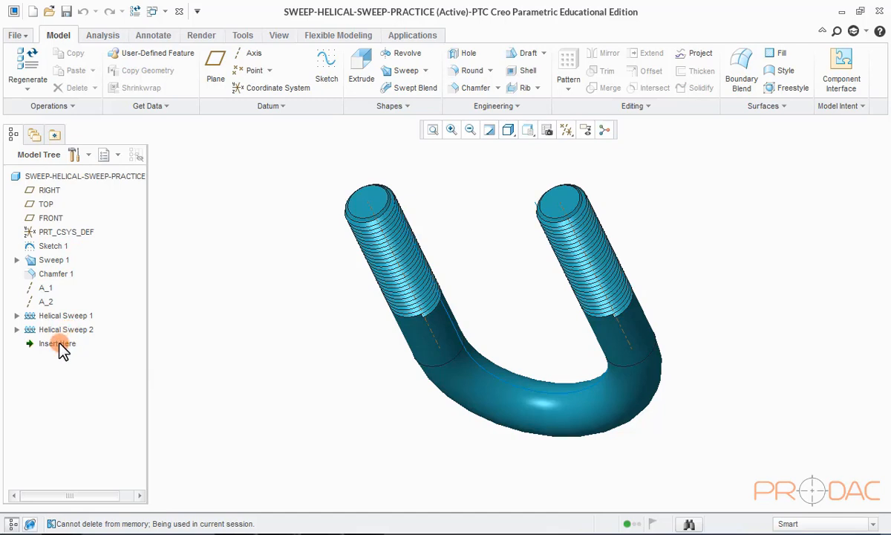
pyautogui.moveTo(61, 349); pyautogui.dragTo(79, 253)
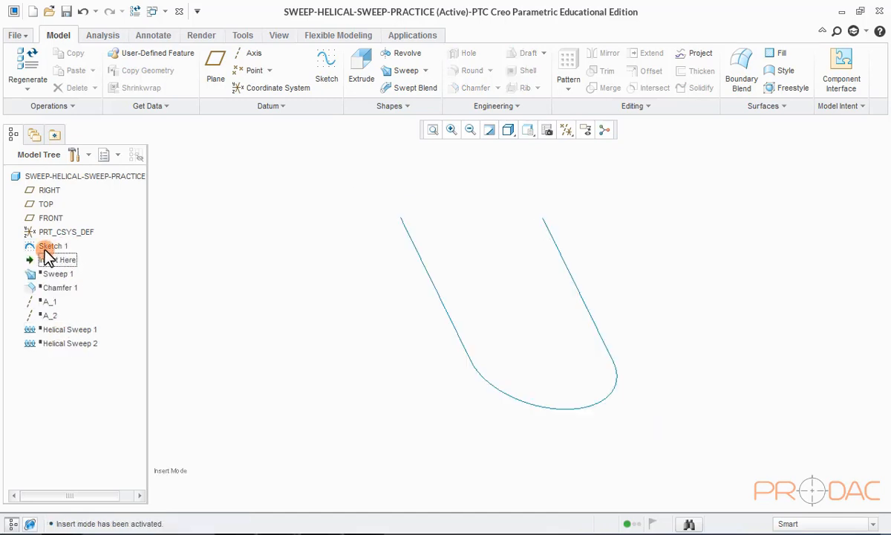
# - Roll the feature history forward past Sweep 1 and inspect the U-shaped swept body
pyautogui.click(46, 248)
pyautogui.click(344, 284)
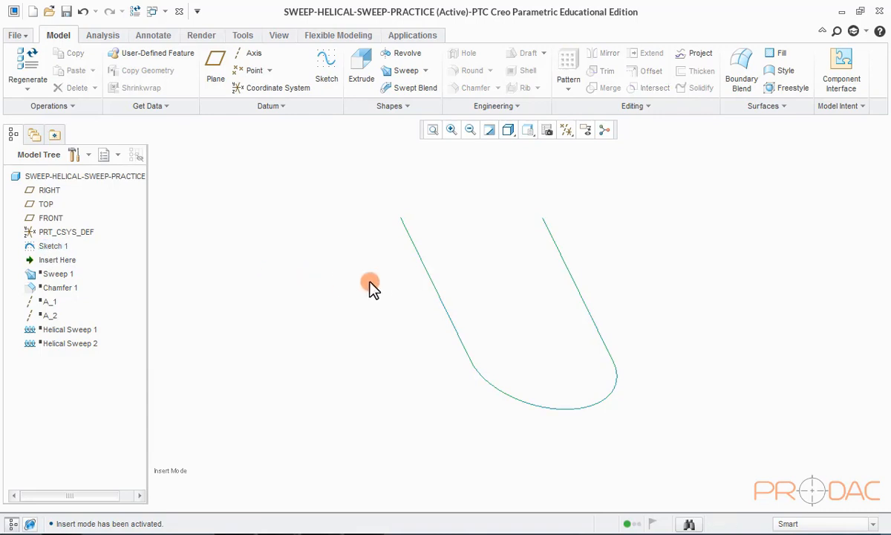
pyautogui.moveTo(369, 288)
pyautogui.mouseDown(button='middle')
pyautogui.moveTo(405, 268)
pyautogui.moveTo(400, 248)
pyautogui.mouseUp(button='middle')
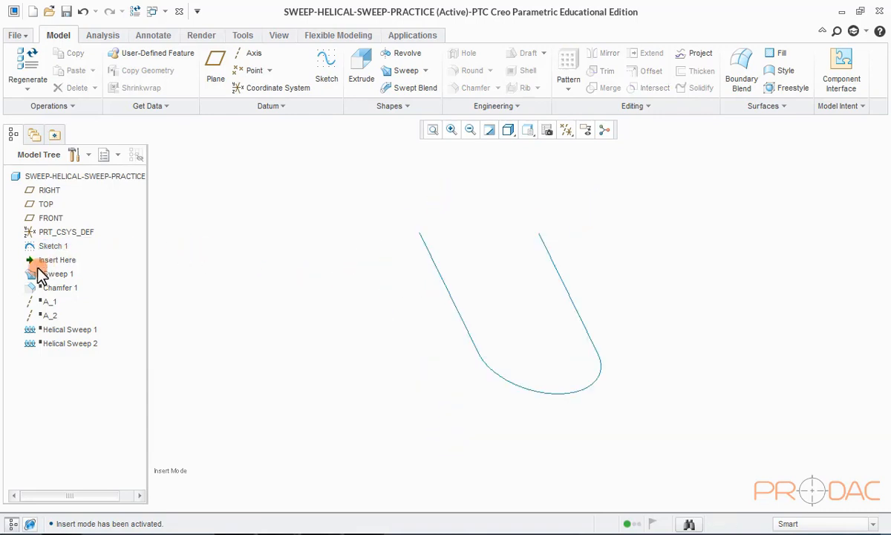
pyautogui.moveTo(51, 274); pyautogui.dragTo(50, 276)
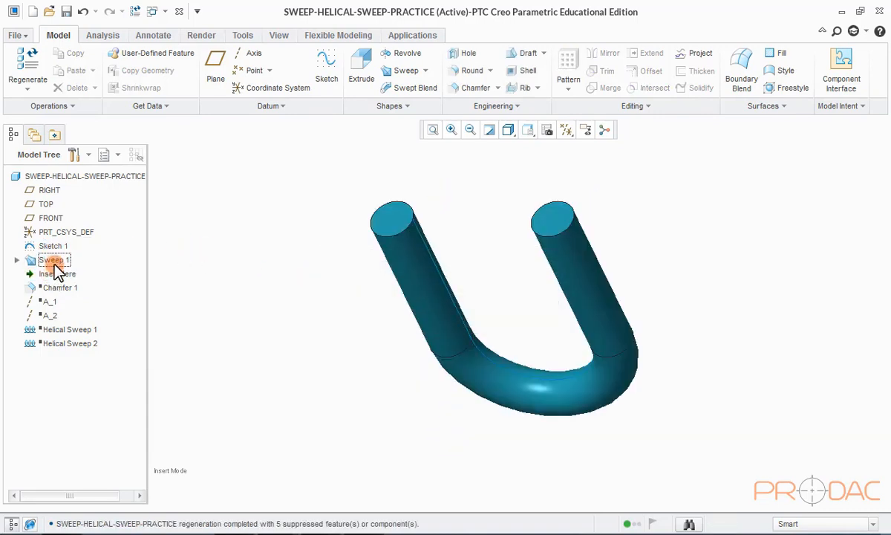
pyautogui.click(54, 263)
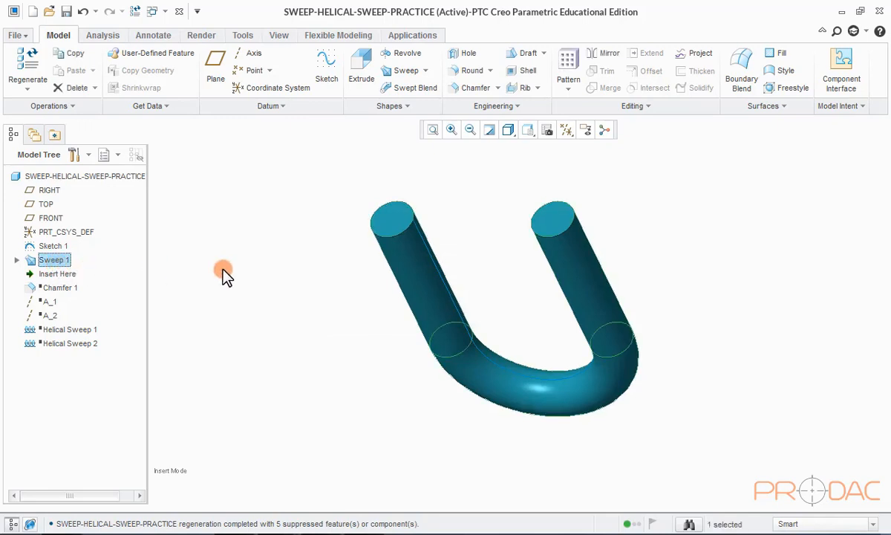
pyautogui.click(326, 285)
pyautogui.moveTo(326, 284)
pyautogui.mouseDown(button='middle')
pyautogui.moveTo(358, 267)
pyautogui.moveTo(312, 273)
pyautogui.moveTo(354, 264)
pyautogui.moveTo(341, 263)
pyautogui.mouseUp(button='middle')
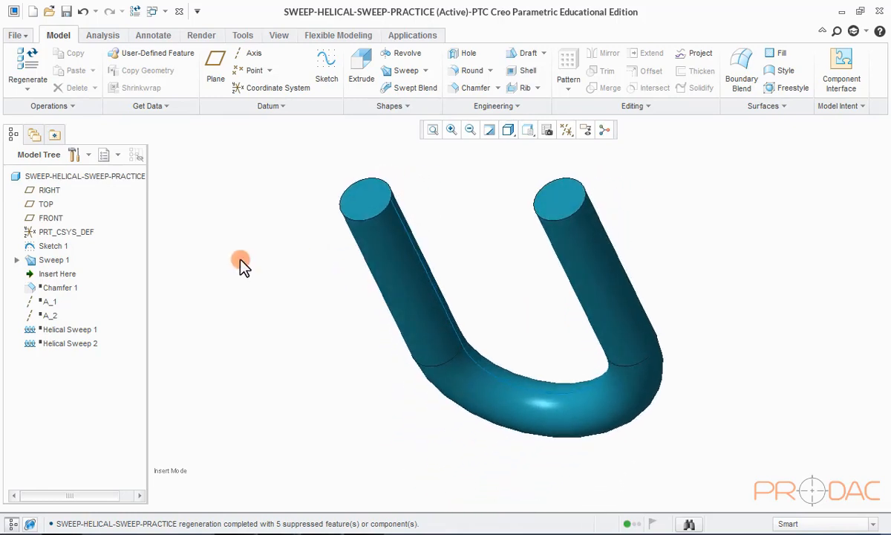
# - Roll the history forward past Chamfer 1 and inspect the chamfered rod ends
pyautogui.moveTo(58, 274); pyautogui.dragTo(56, 292)
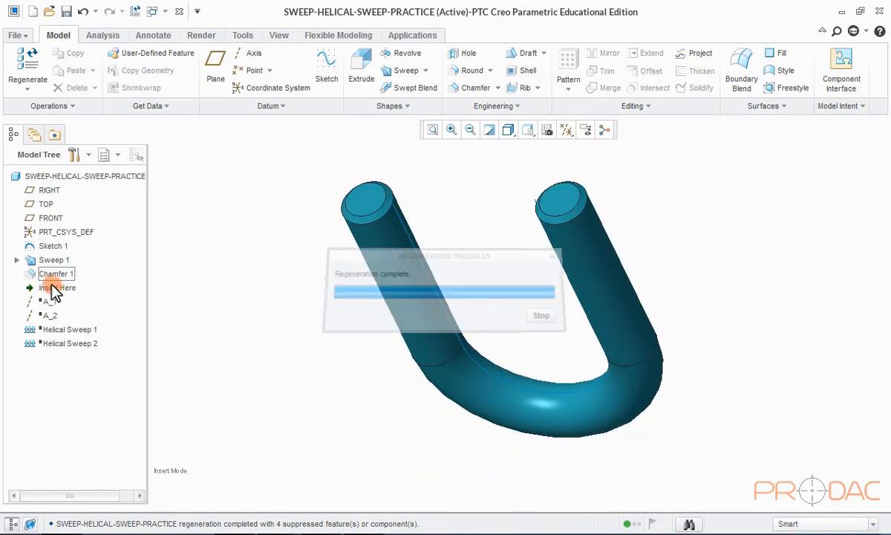
pyautogui.click(56, 274)
pyautogui.click(267, 267)
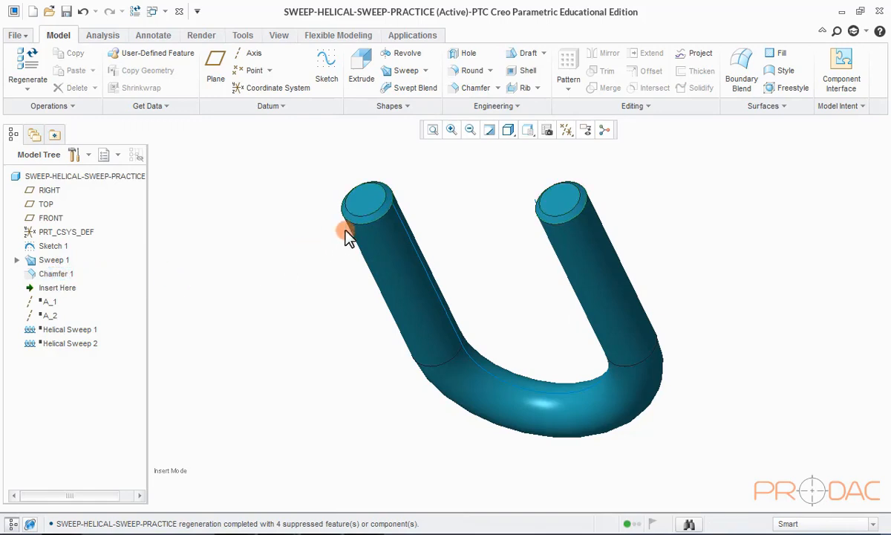
# - Roll the history forward past the two axes and both helical sweeps and examine the threads on the U-bolt's legs
pyautogui.moveTo(57, 288); pyautogui.dragTo(67, 334)
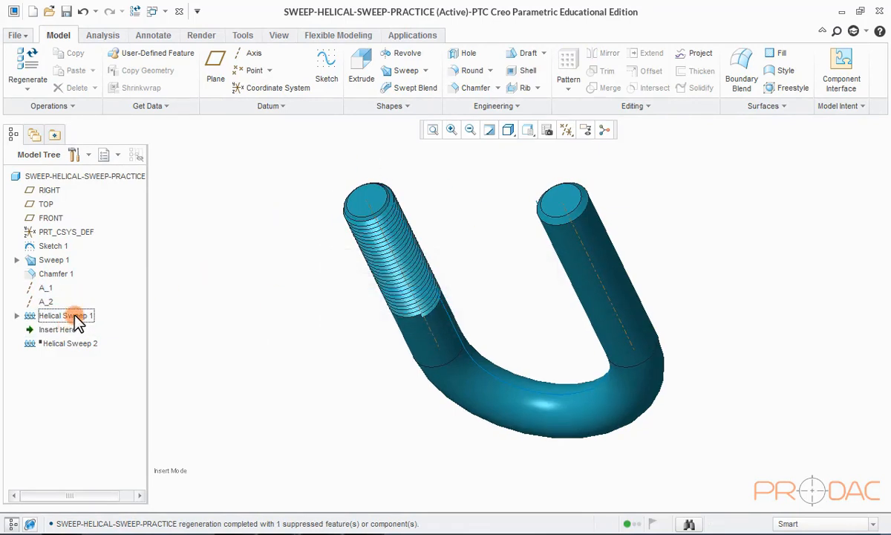
pyautogui.click(68, 317)
pyautogui.click(319, 269)
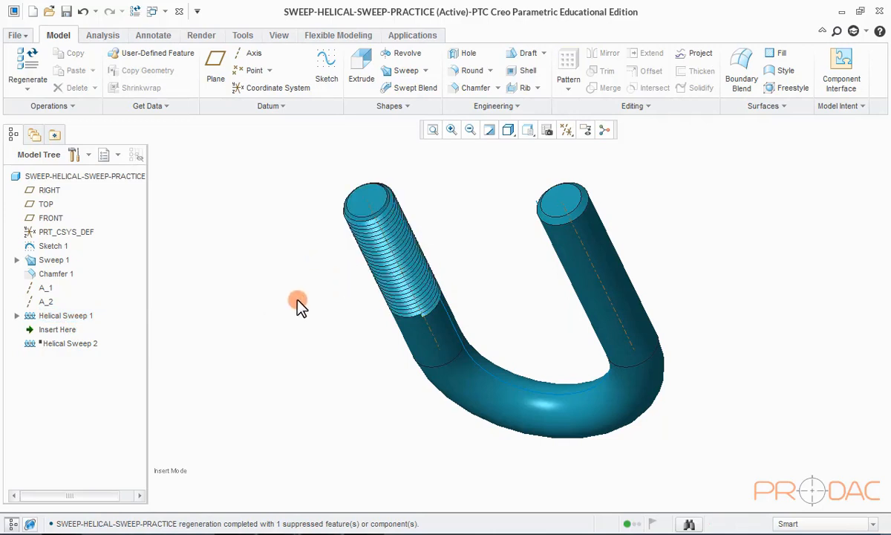
pyautogui.moveTo(74, 331); pyautogui.dragTo(74, 346)
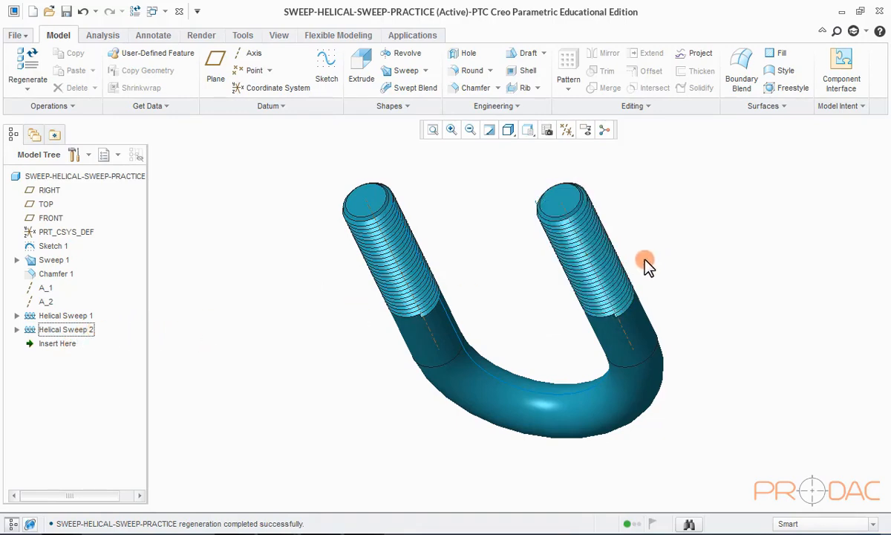
pyautogui.moveTo(646, 263); pyautogui.dragTo(689, 242, button='middle')
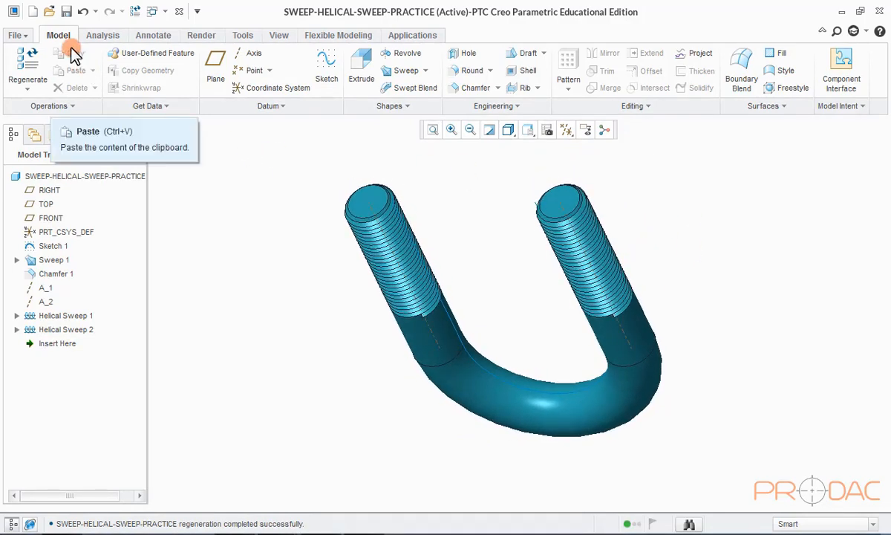
# - Create a solid part named SWEEP-HELICALCUT-PRACTICE from the mmns_part_solid template and maximize its window
pyautogui.click(32, 11)
pyautogui.write('SWEE')
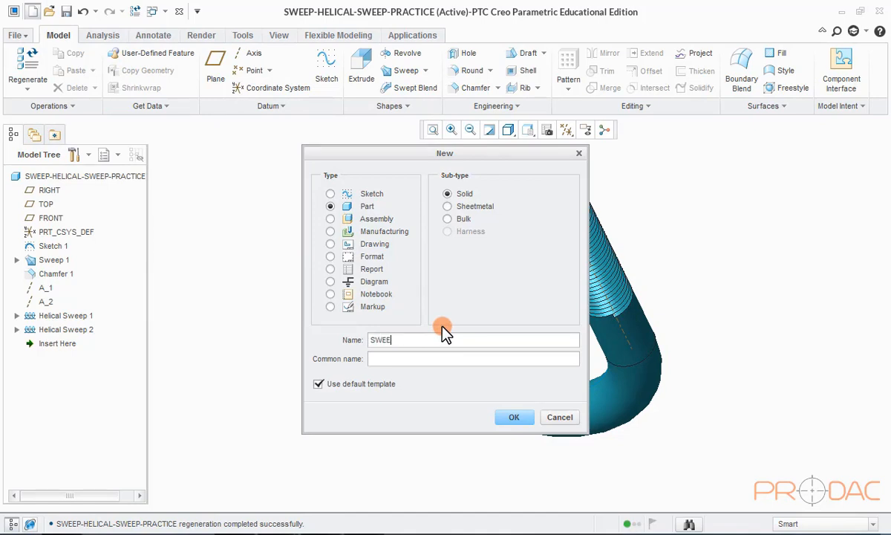
pyautogui.write('P-HELICALCUT-PRACTICE')
pyautogui.click(318, 384)
pyautogui.click(511, 417)
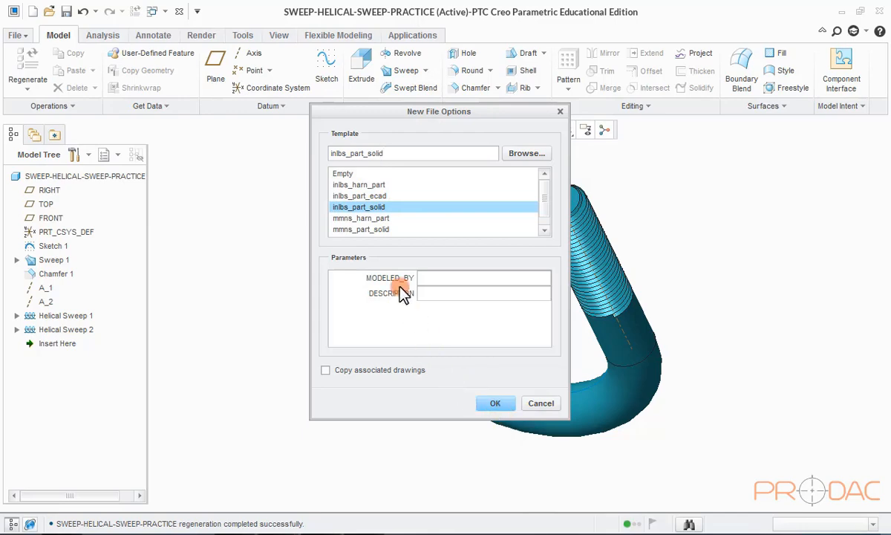
pyautogui.click(356, 229)
pyautogui.click(495, 402)
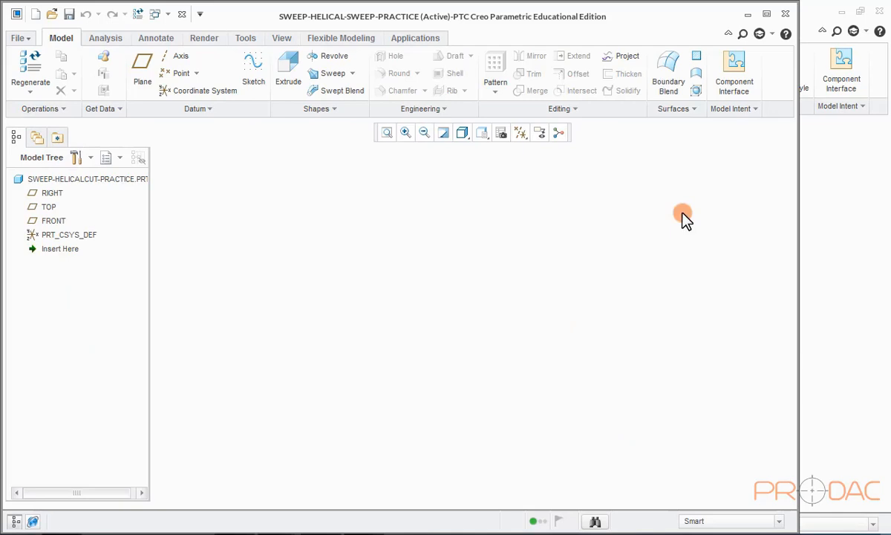
pyautogui.click(766, 14)
# - Show the datum planes and start a sketch on the FRONT plane with RIGHT as the orientation reference
pyautogui.click(565, 129)
pyautogui.click(583, 146)
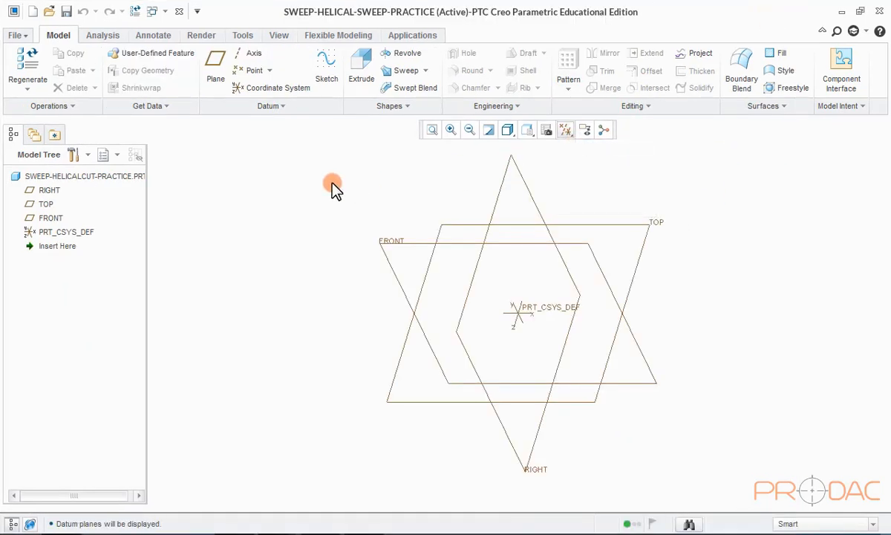
pyautogui.click(324, 65)
pyautogui.click(388, 244)
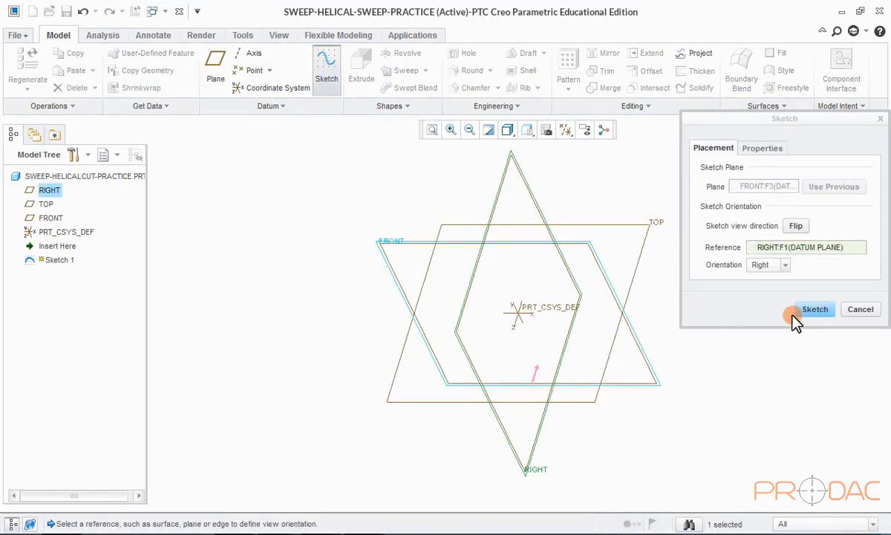
pyautogui.click(802, 312)
pyautogui.click(567, 133)
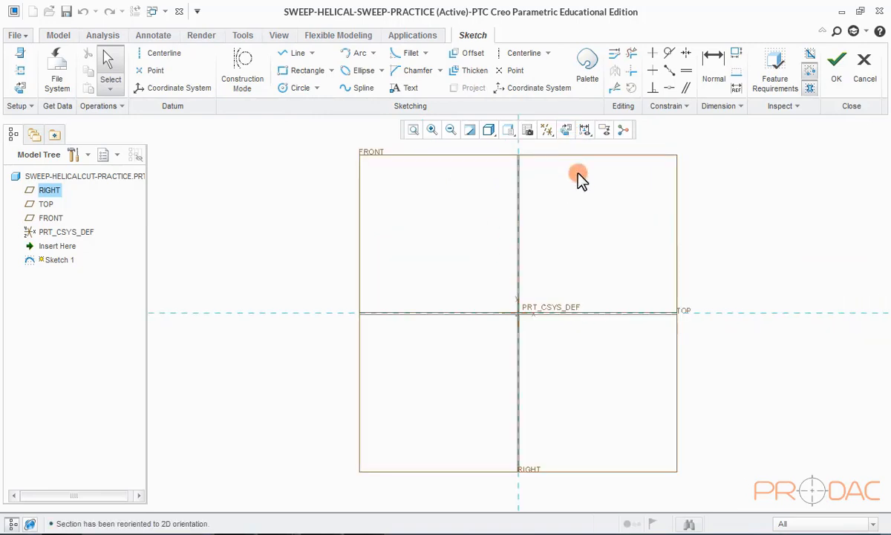
# - Sketch a circle about 190 mm in diameter, centred on the vertical reference and tangent to the horizontal reference from above
pyautogui.click(299, 88)
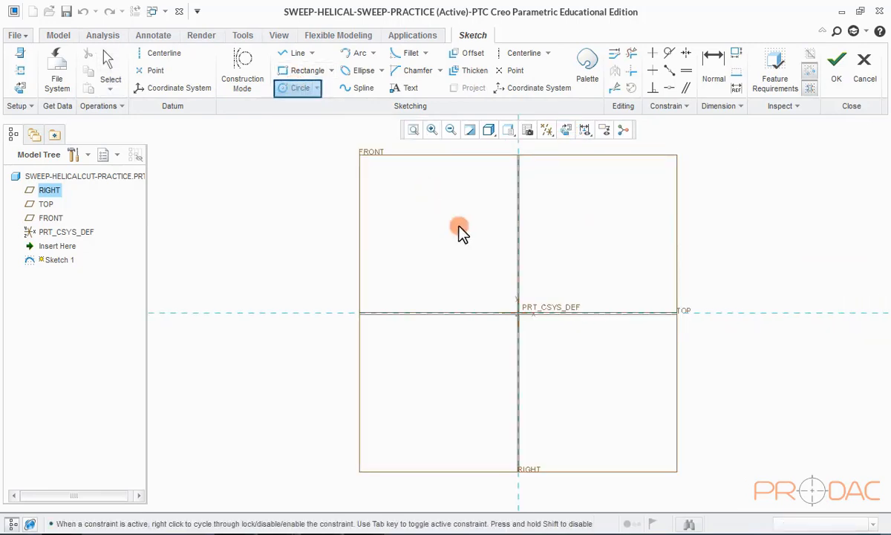
pyautogui.click(517, 254)
pyautogui.click(576, 266)
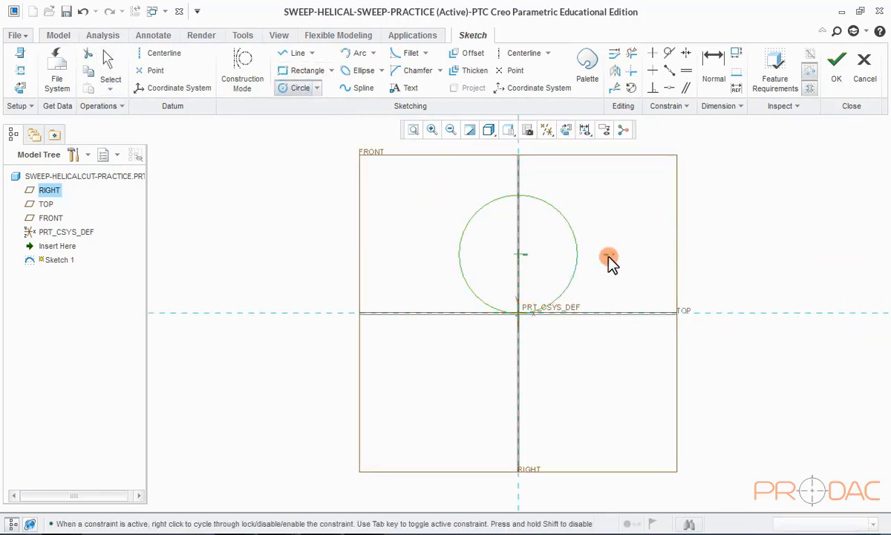
pyautogui.middleClick(597, 288)
# - Draw two vertical tangent lines about 184 mm long upward from the circle's sides and trim away its upper half
pyautogui.click(297, 52)
pyautogui.click(581, 283)
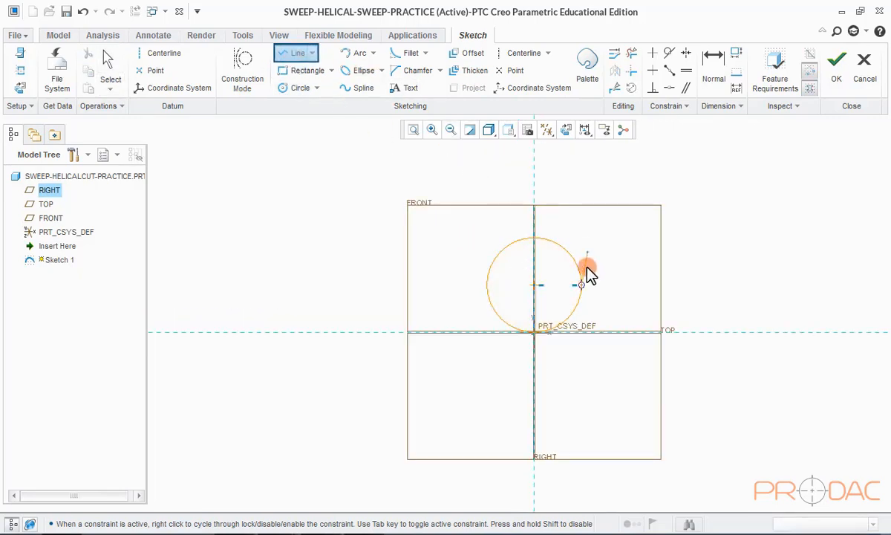
pyautogui.click(581, 194)
pyautogui.middleClick(602, 178)
pyautogui.click(487, 284)
pyautogui.click(487, 194)
pyautogui.middleClick(583, 173)
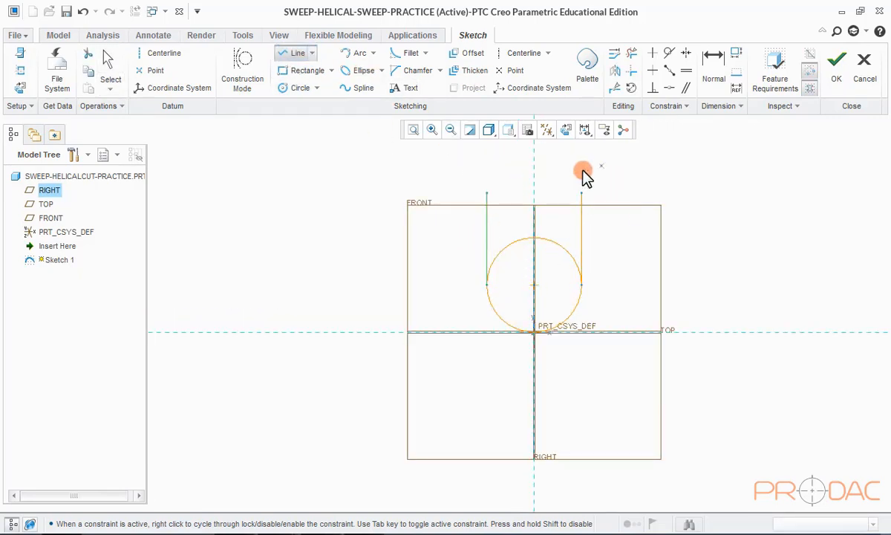
pyautogui.middleClick(609, 173)
pyautogui.click(631, 59)
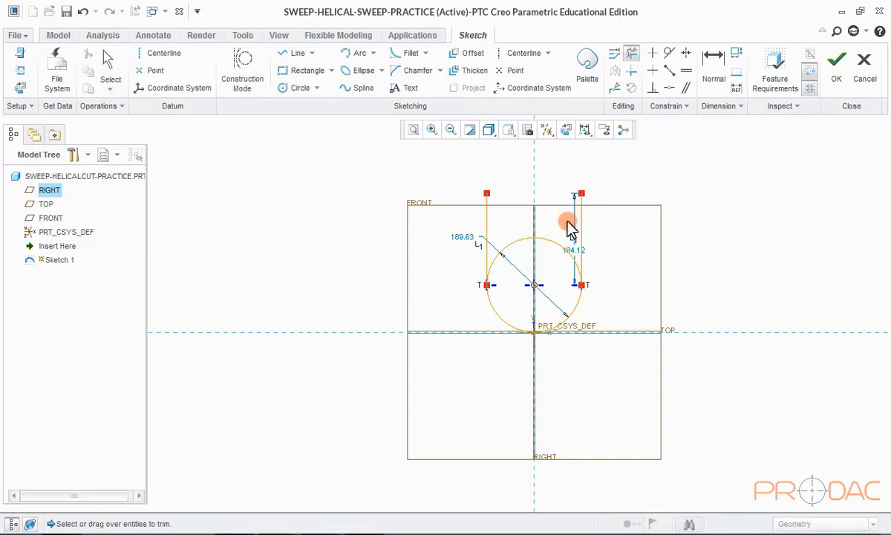
pyautogui.click(523, 242)
# - Dimension the U profile with 40 mm between its legs and an overall height of 80 mm
pyautogui.click(709, 82)
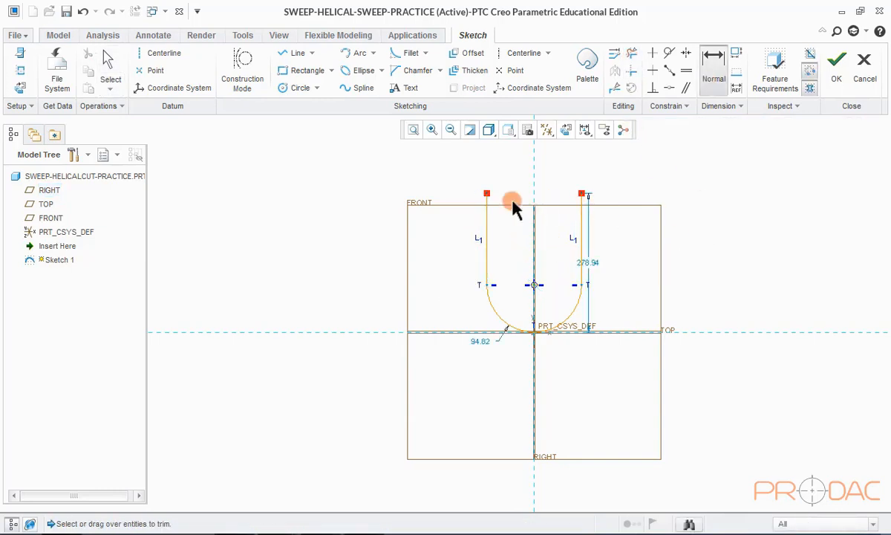
pyautogui.click(488, 225)
pyautogui.click(581, 199)
pyautogui.middleClick(674, 180)
pyautogui.write('40')
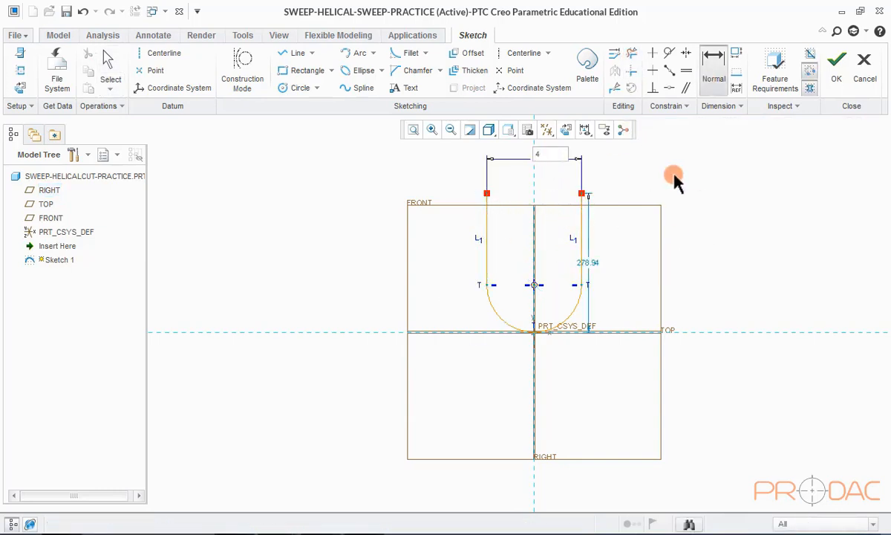
pyautogui.press('Return')
pyautogui.middleClick(553, 326)
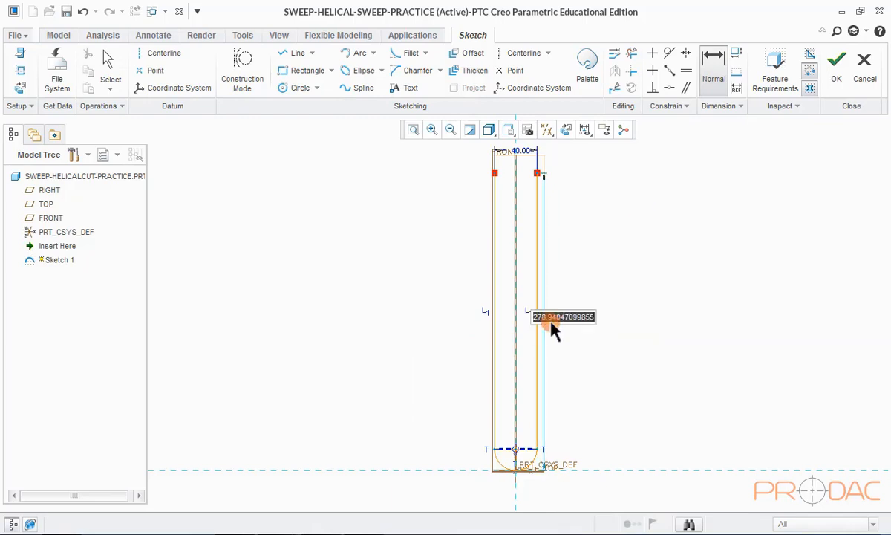
pyautogui.write('60')
pyautogui.press('Return')
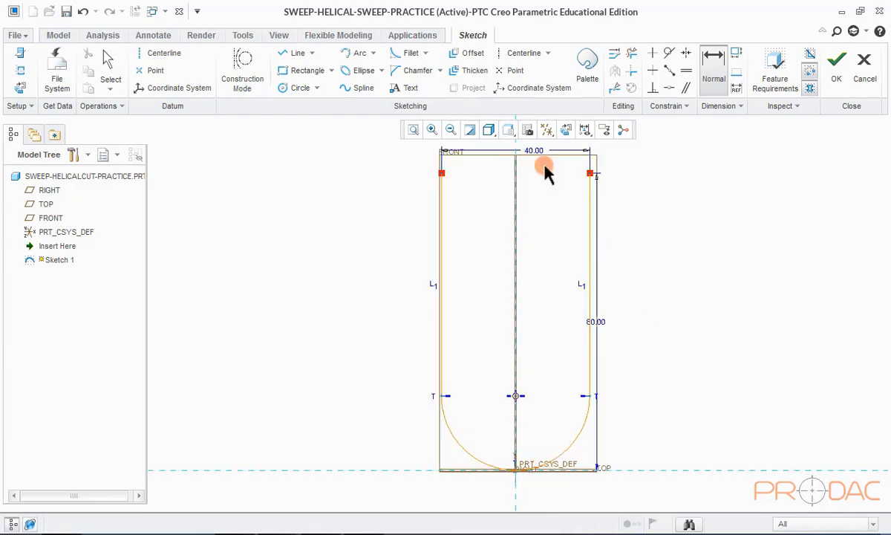
# - Hide the datum planes and finish the U-shaped sketch
pyautogui.click(546, 130)
pyautogui.click(550, 147)
pyautogui.moveTo(736, 205)
pyautogui.mouseDown(button='middle')
pyautogui.moveTo(453, 319)
pyautogui.moveTo(467, 337)
pyautogui.mouseUp(button='middle')
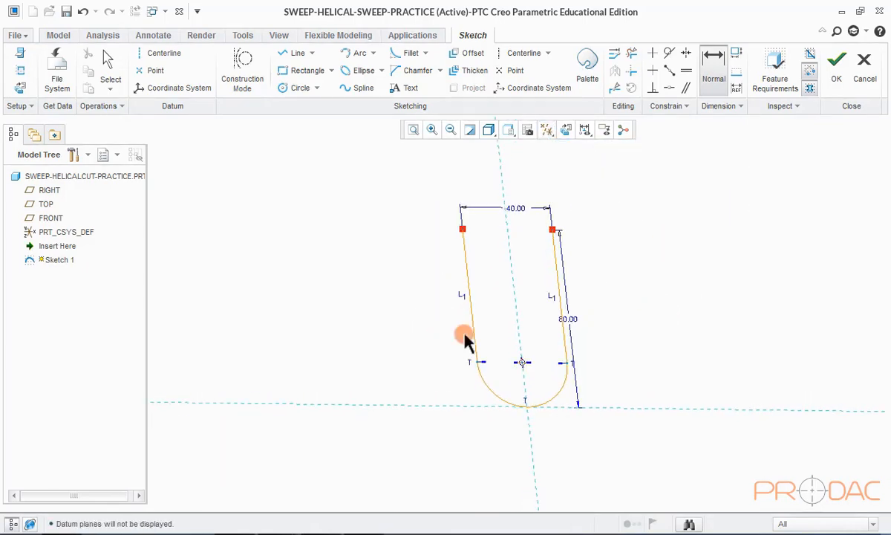
pyautogui.click(837, 82)
pyautogui.click(772, 255)
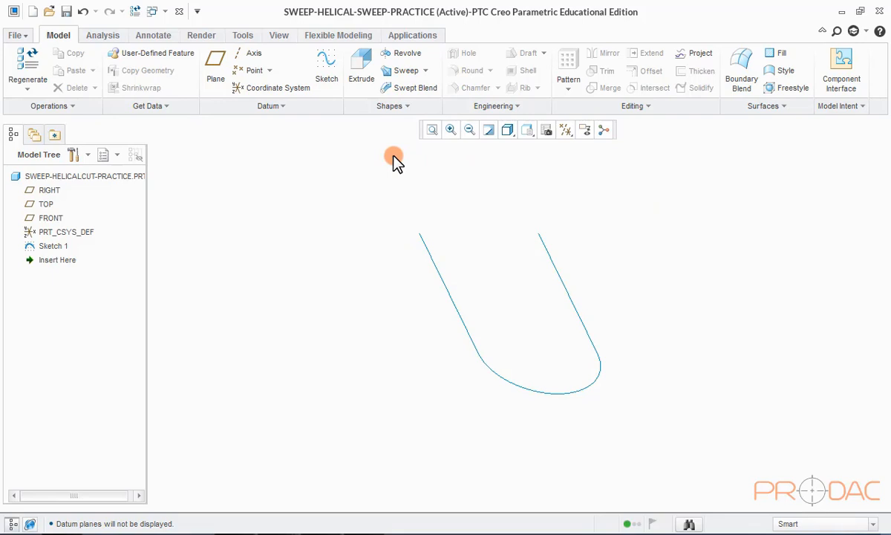
# - Start a sweep with the U-shaped sketch as its trajectory and open the section sketch
pyautogui.click(425, 71)
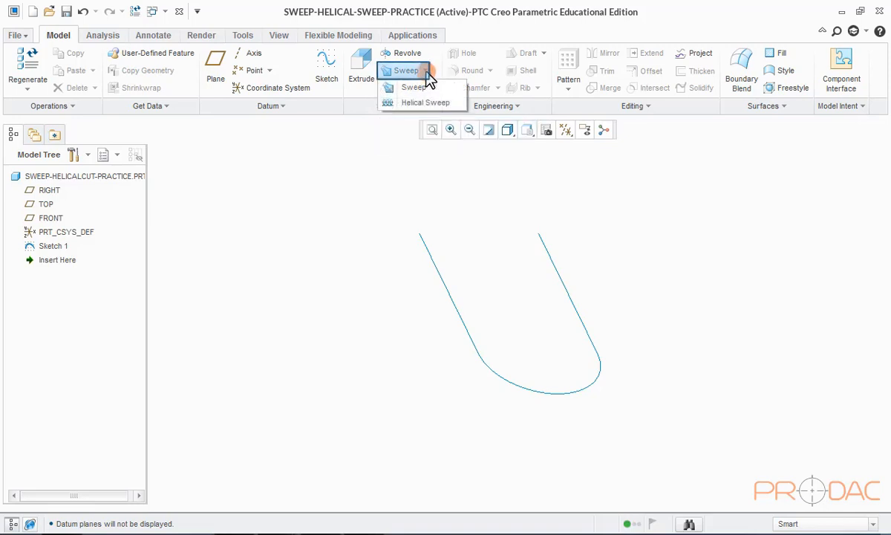
pyautogui.click(416, 89)
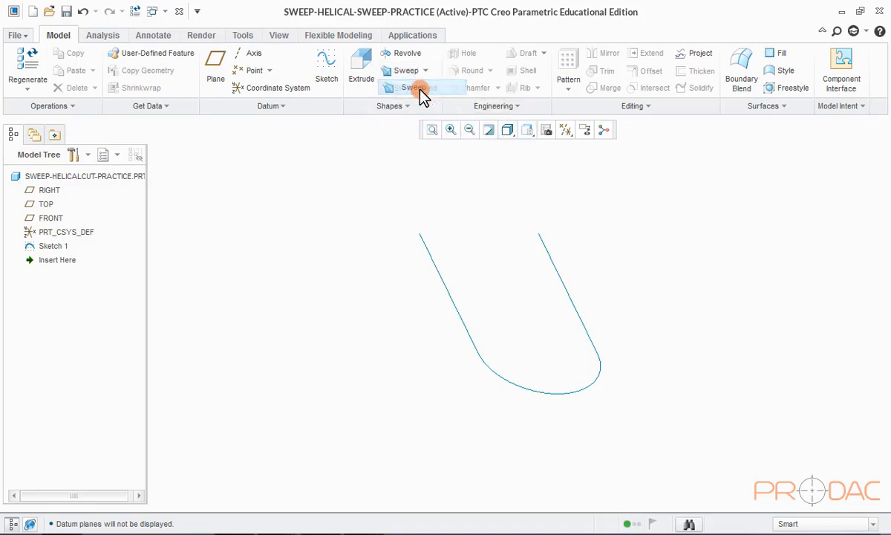
pyautogui.click(427, 246)
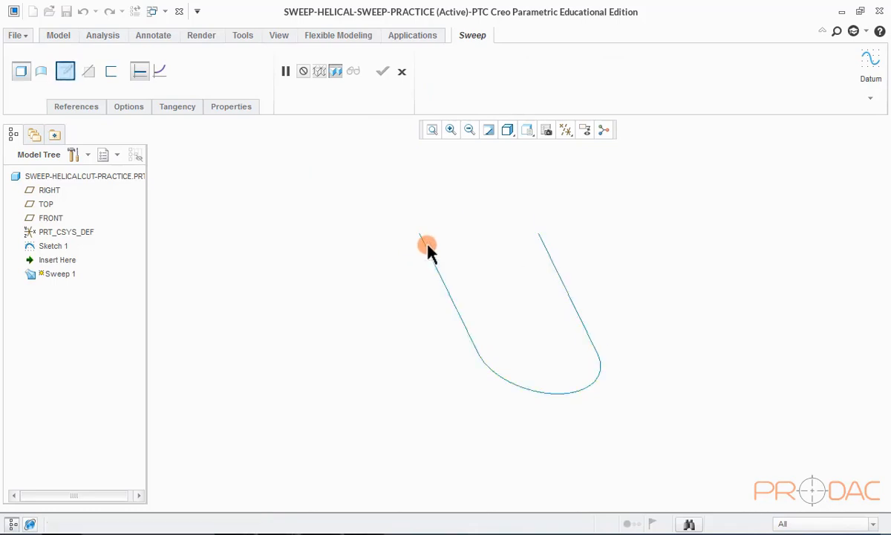
pyautogui.click(63, 77)
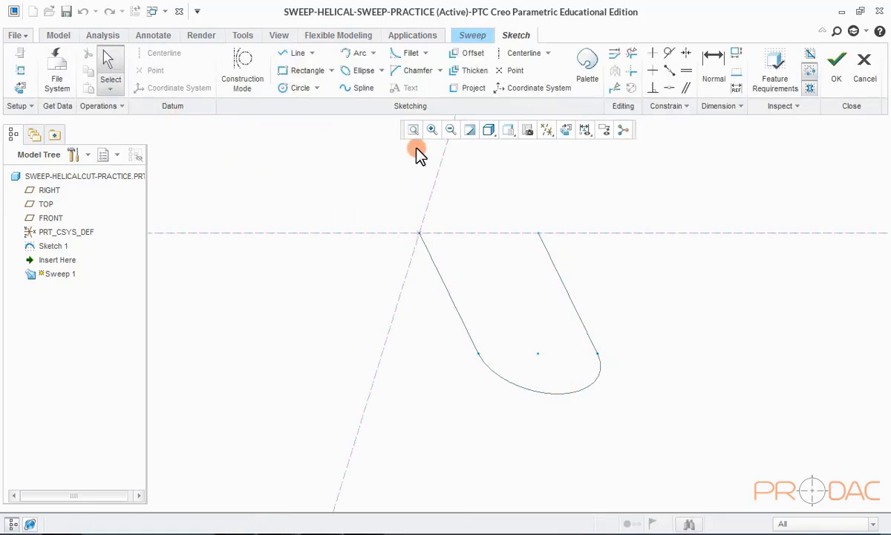
# - Sketch a 14 mm diameter circle centred on the horizontal reference, with its edge through the trajectory's start point
pyautogui.click(564, 131)
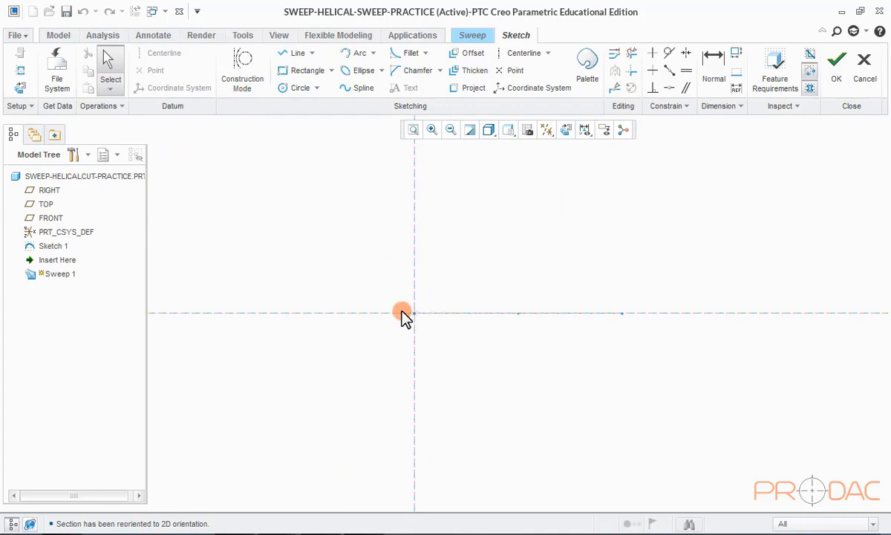
pyautogui.moveTo(443, 308); pyautogui.dragTo(444, 319, button='middle')
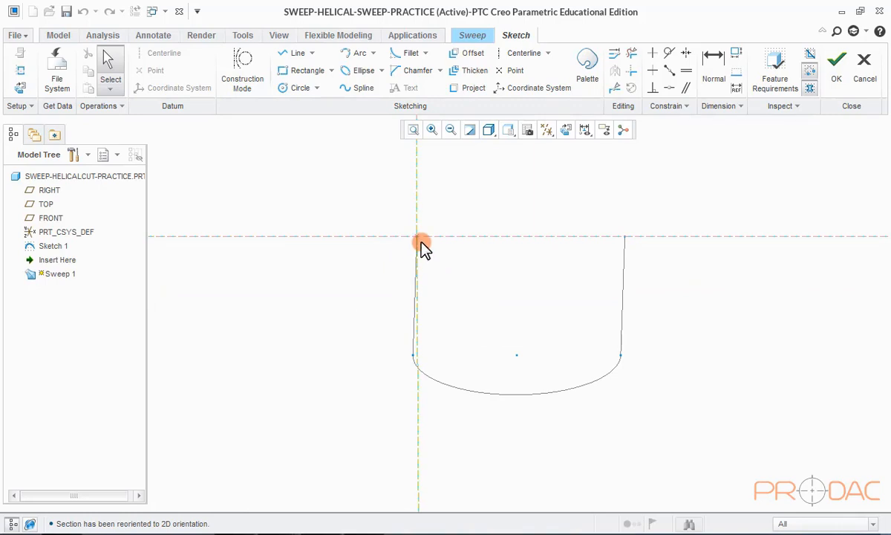
pyautogui.press('c')
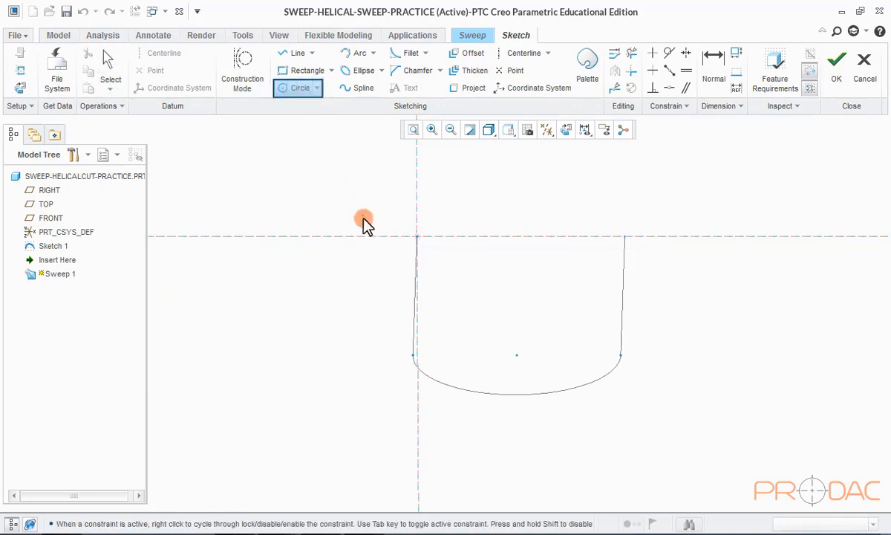
pyautogui.click(375, 236)
pyautogui.click(416, 237)
pyautogui.middleClick(472, 204)
pyautogui.doubleClick(314, 199)
pyautogui.write('14')
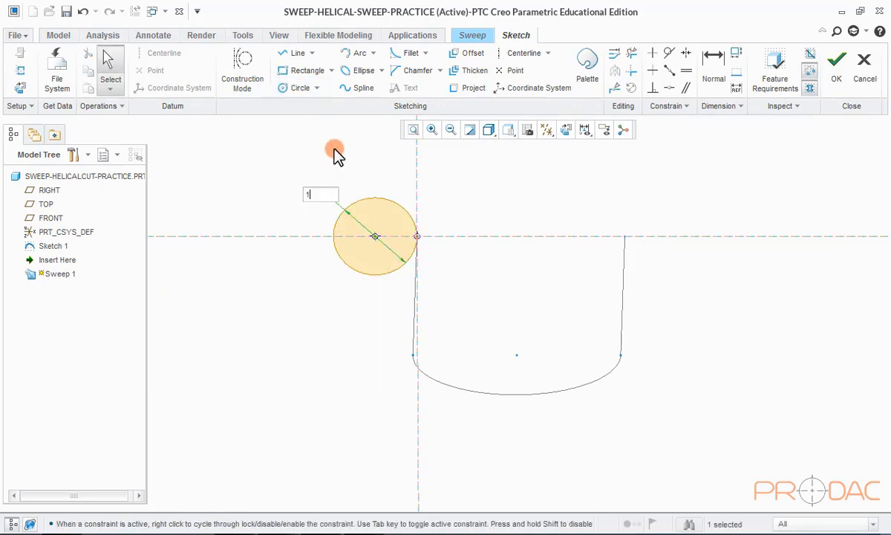
pyautogui.press('Return')
# - Finish the circular section sketch and complete the solid sweep along the U-shaped trajectory
pyautogui.moveTo(334, 155)
pyautogui.mouseDown(button='middle')
pyautogui.moveTo(374, 330)
pyautogui.moveTo(468, 205)
pyautogui.moveTo(367, 325)
pyautogui.mouseUp(button='middle')
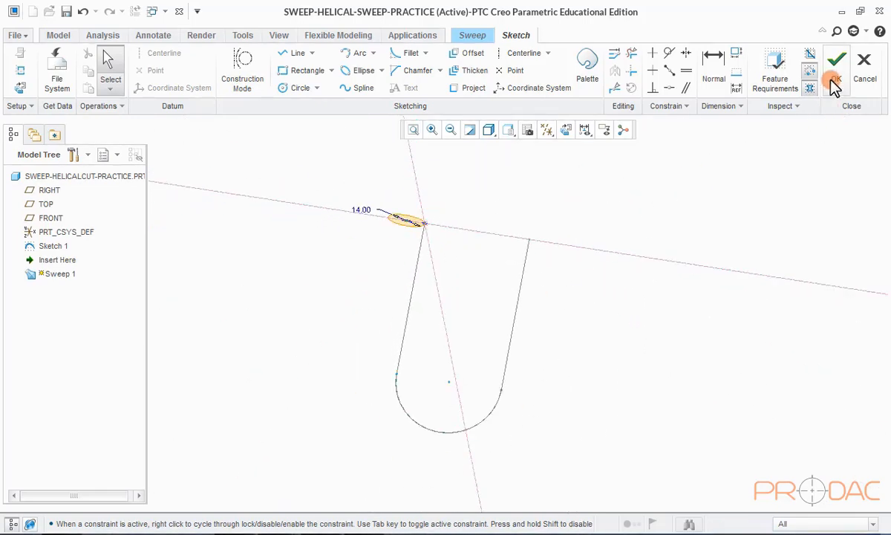
pyautogui.click(566, 130)
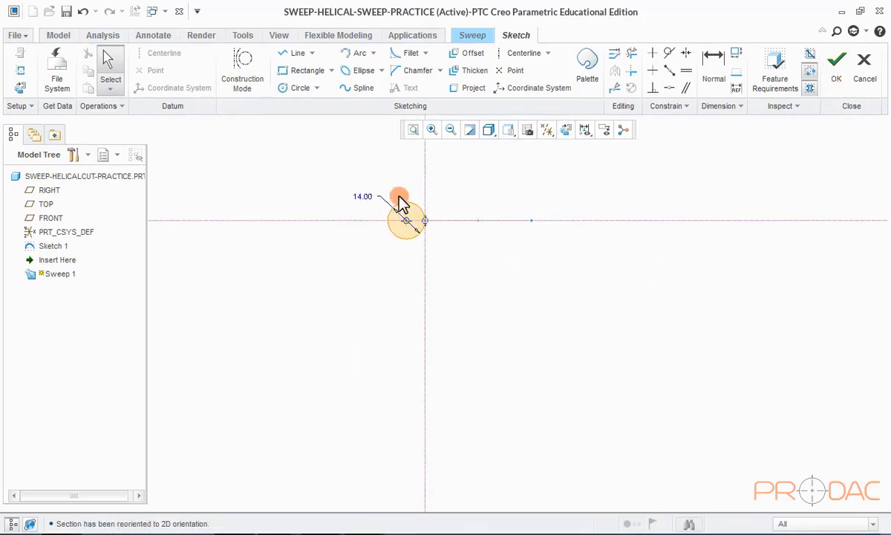
pyautogui.click(840, 76)
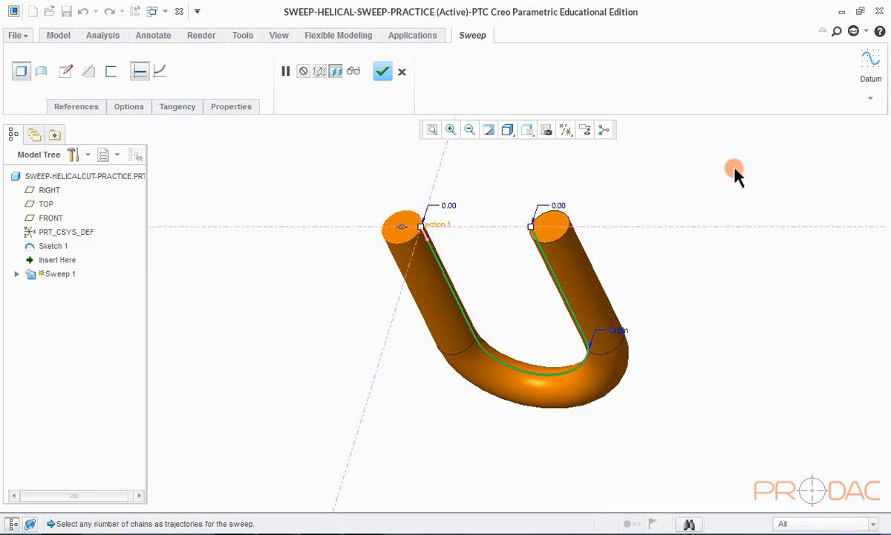
pyautogui.click(381, 73)
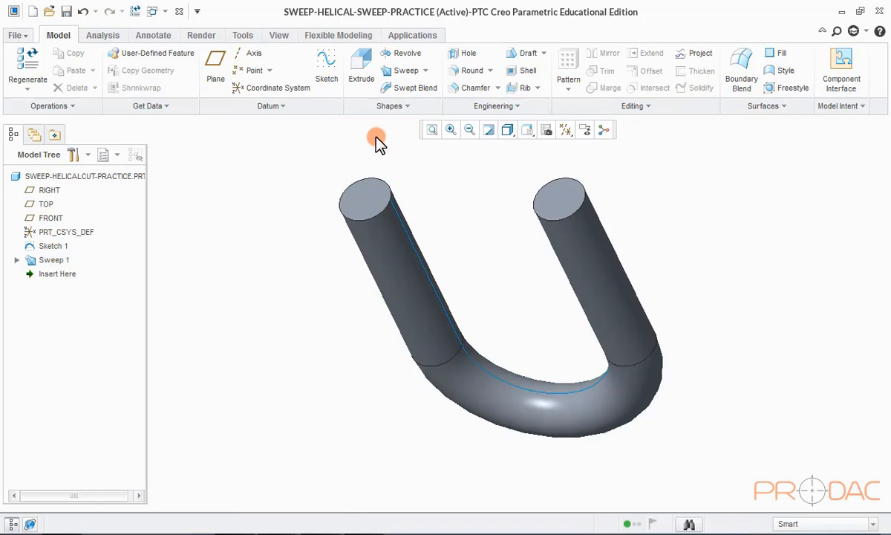
# - Chamfer the circular end edges of both legs with the 45 x D scheme at 1.50
pyautogui.click(472, 96)
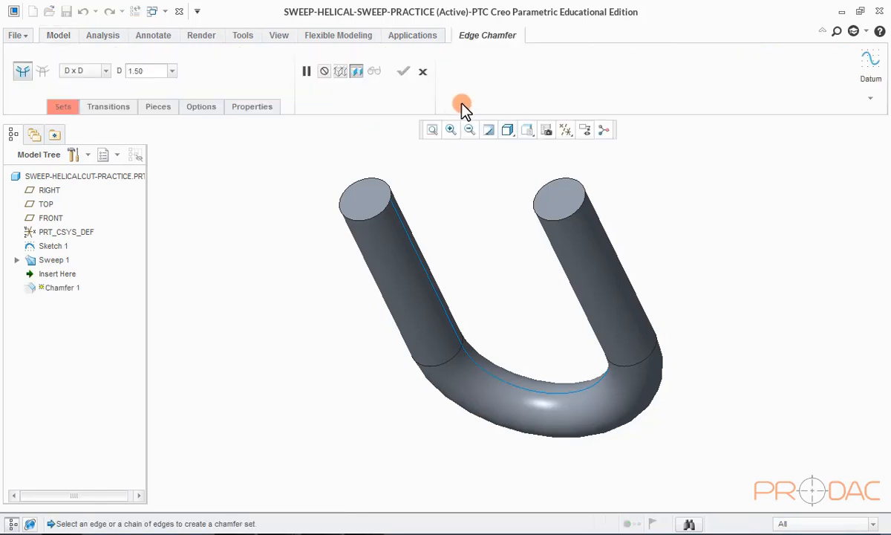
pyautogui.click(343, 216)
pyautogui.keyDown('ctrl'); pyautogui.click(539, 209); pyautogui.keyUp('ctrl')
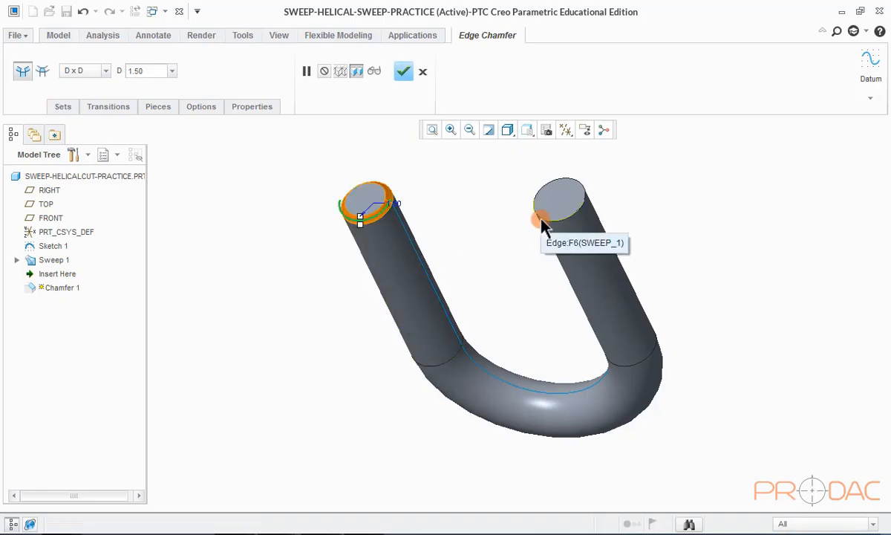
pyautogui.click(106, 70)
pyautogui.click(104, 112)
pyautogui.click(133, 71)
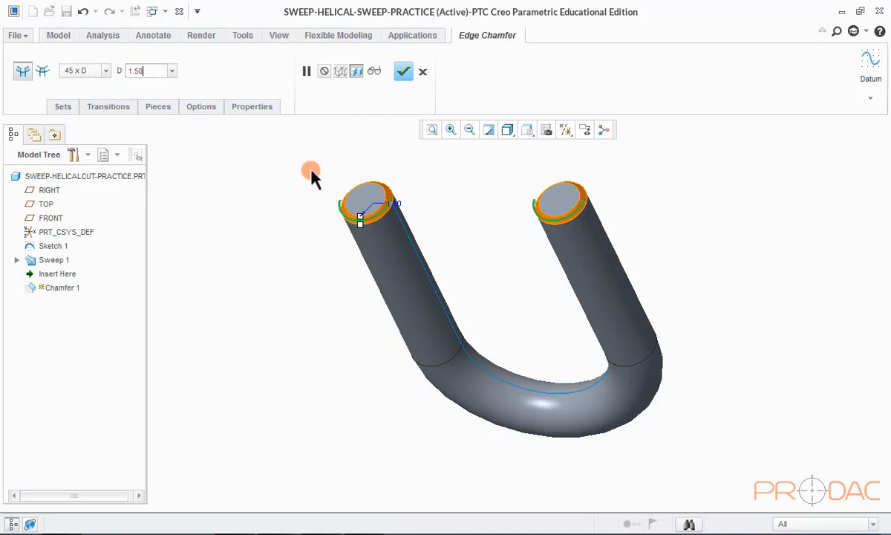
pyautogui.click(403, 71)
# - Create a datum axis through the cylindrical surface of each straight leg
pyautogui.click(252, 60)
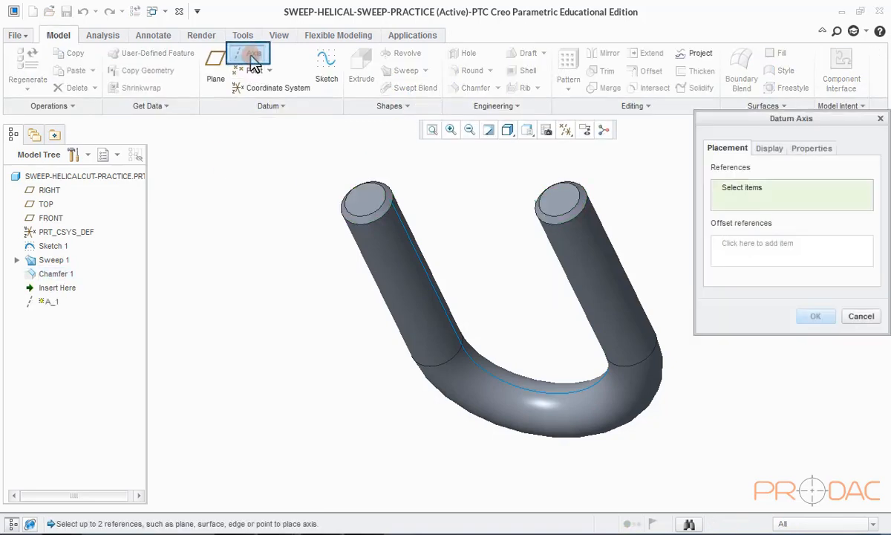
pyautogui.click(375, 249)
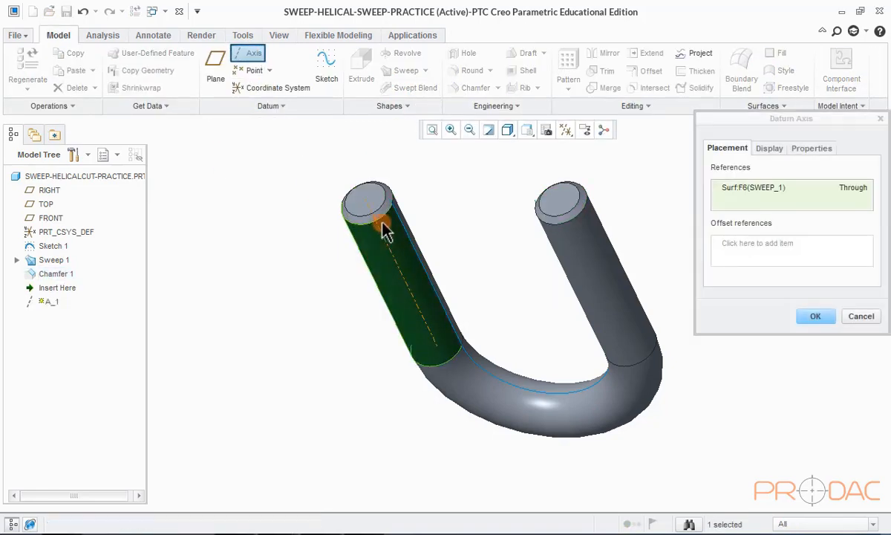
pyautogui.click(815, 317)
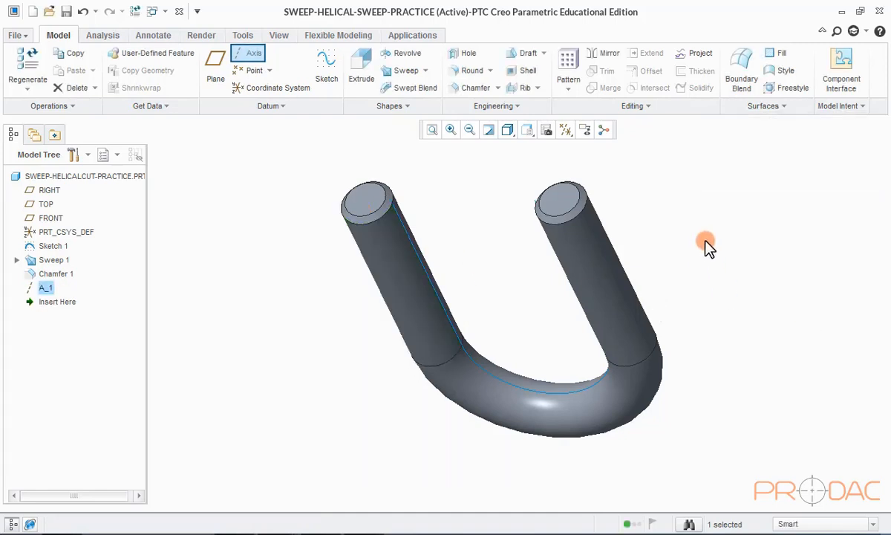
pyautogui.click(250, 53)
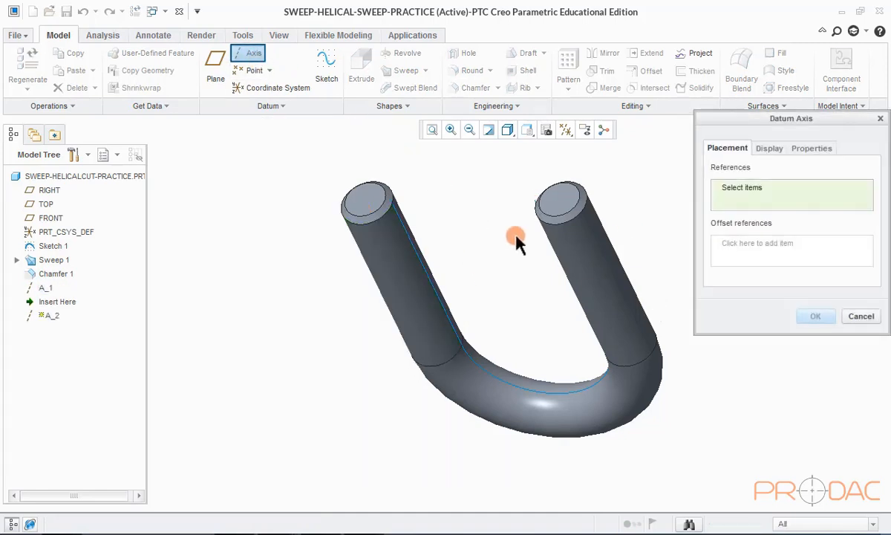
pyautogui.click(578, 251)
pyautogui.click(814, 317)
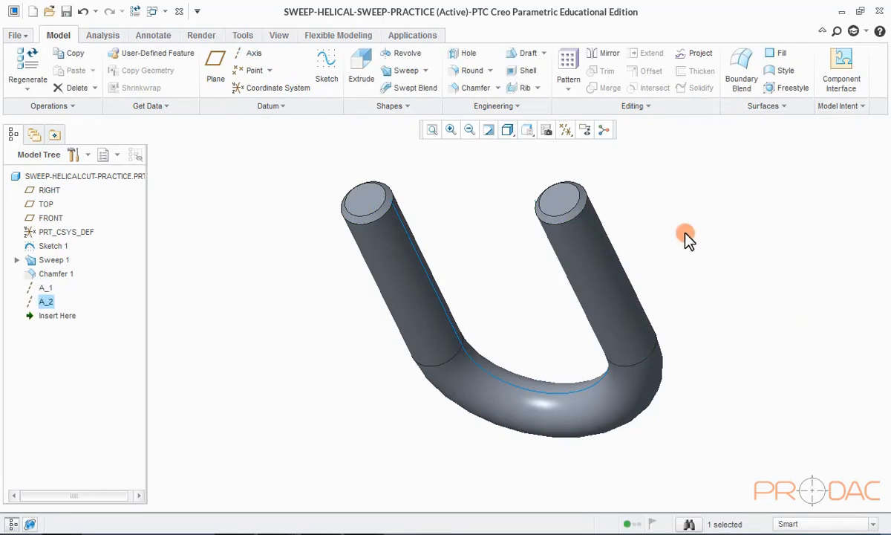
# - Turn on the display of datum axes
pyautogui.click(568, 138)
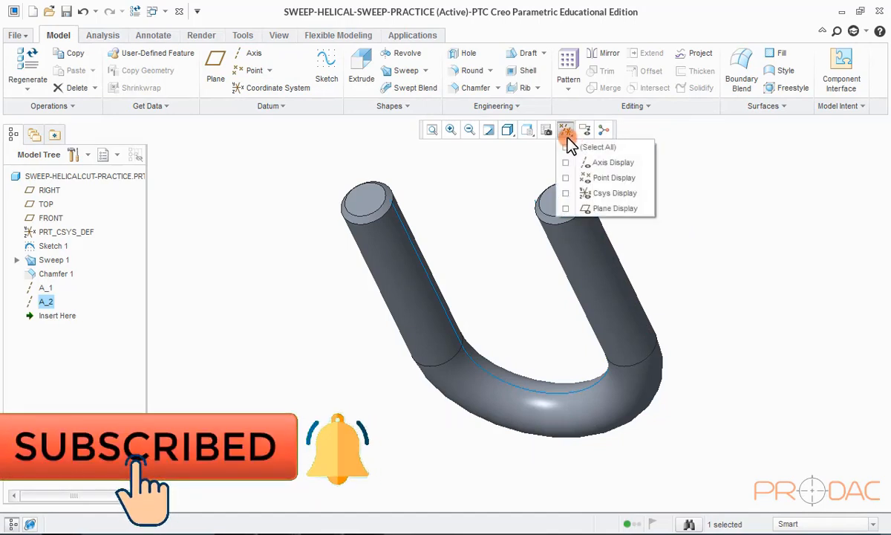
pyautogui.click(582, 164)
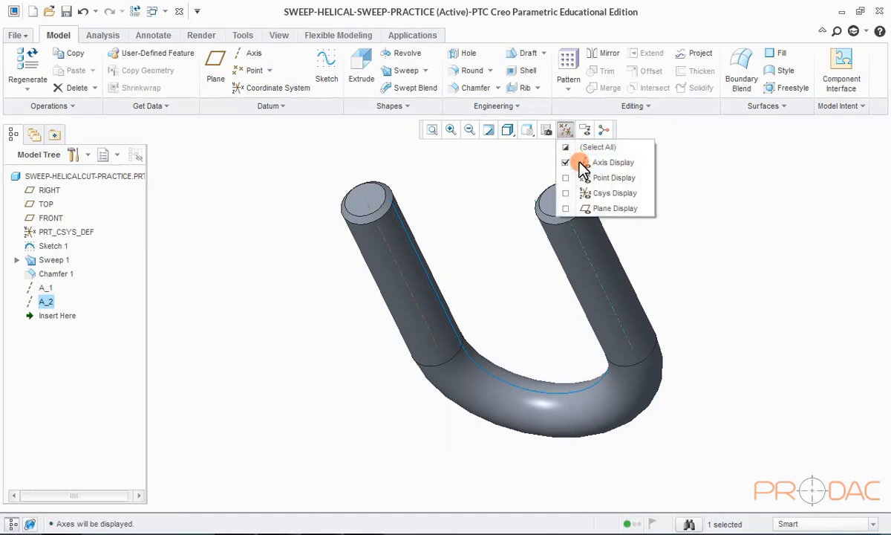
pyautogui.click(690, 156)
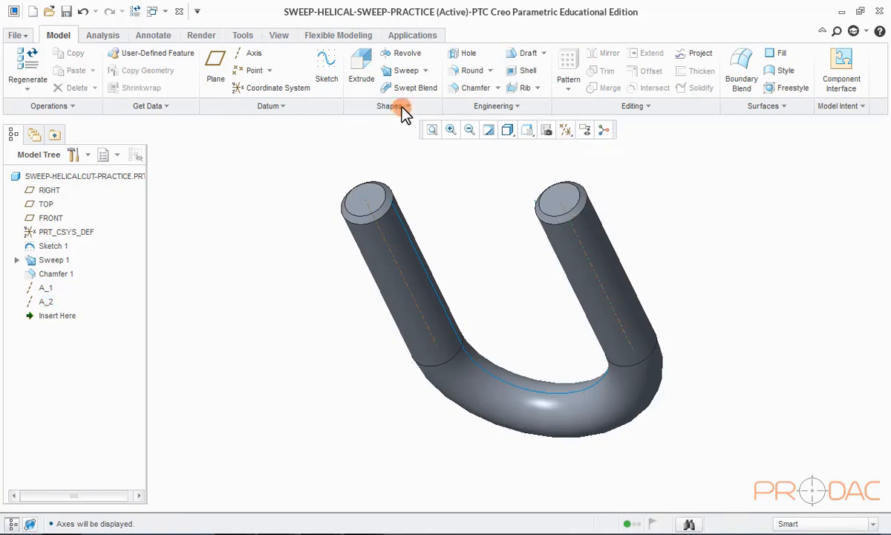
# - Start a helical sweep and define an internal sketch for its helix sweep profile
pyautogui.click(426, 71)
pyautogui.click(422, 104)
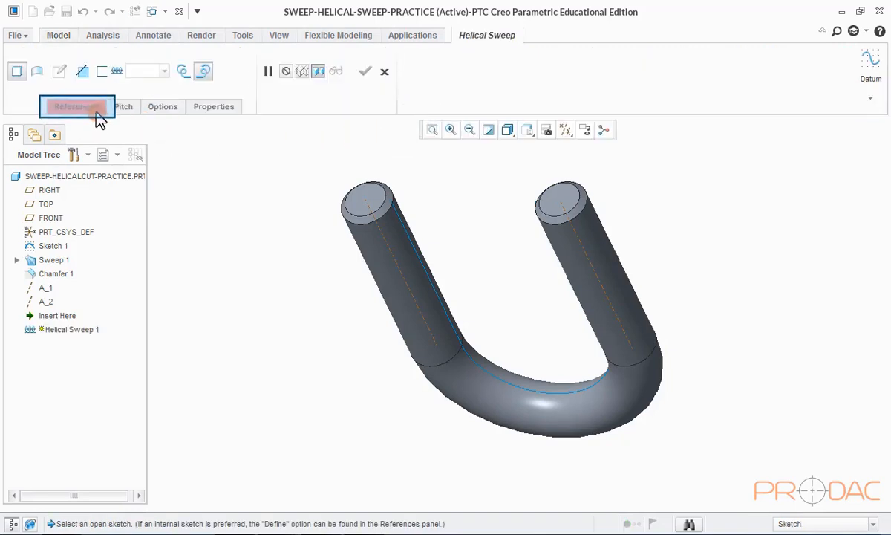
pyautogui.click(97, 117)
pyautogui.click(150, 160)
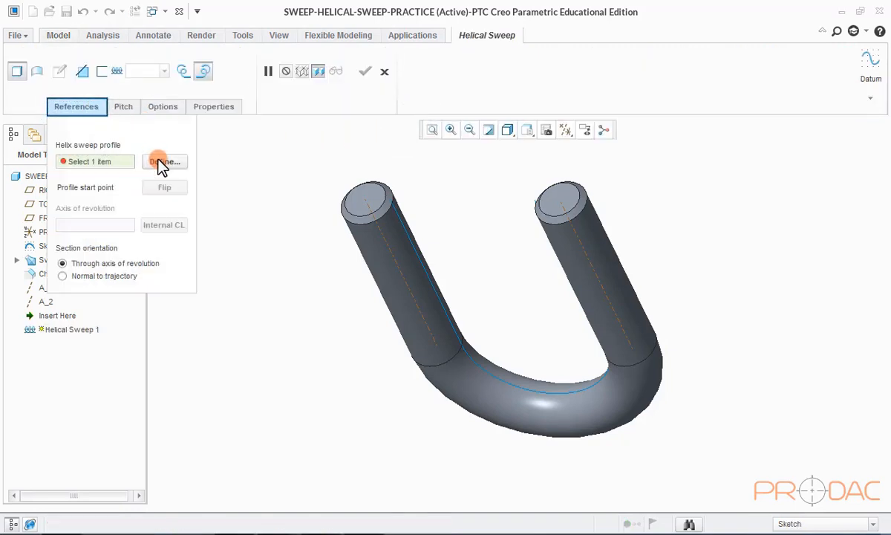
pyautogui.click(159, 161)
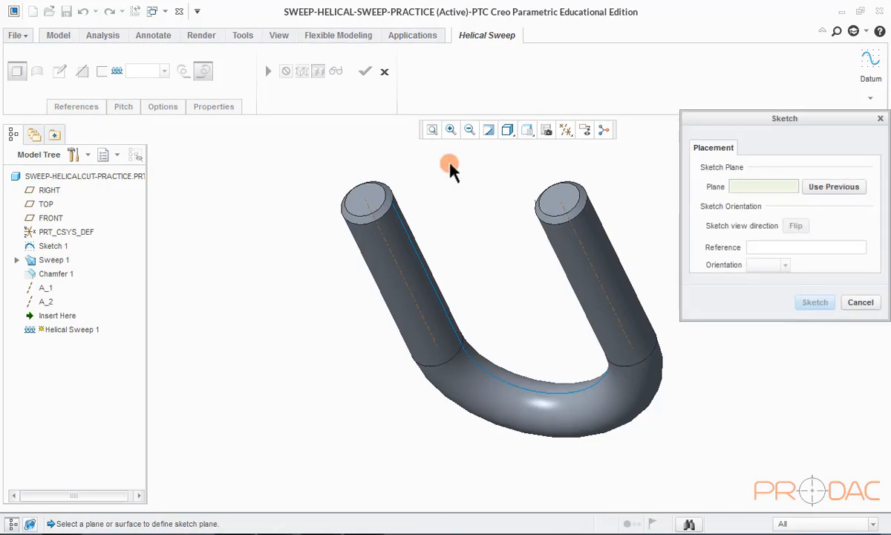
# - Show the datum planes and place the helix profile sketch on the FRONT plane with RIGHT as the orientation reference
pyautogui.click(566, 130)
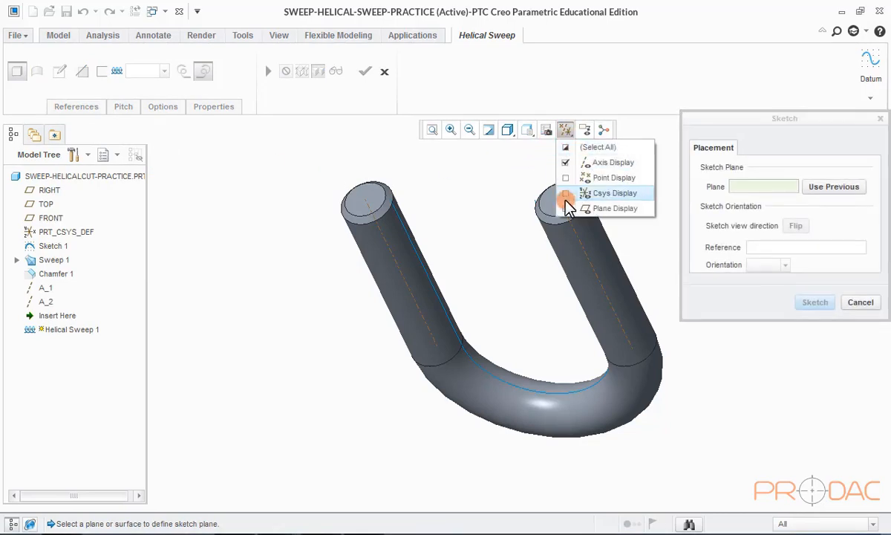
pyautogui.click(565, 206)
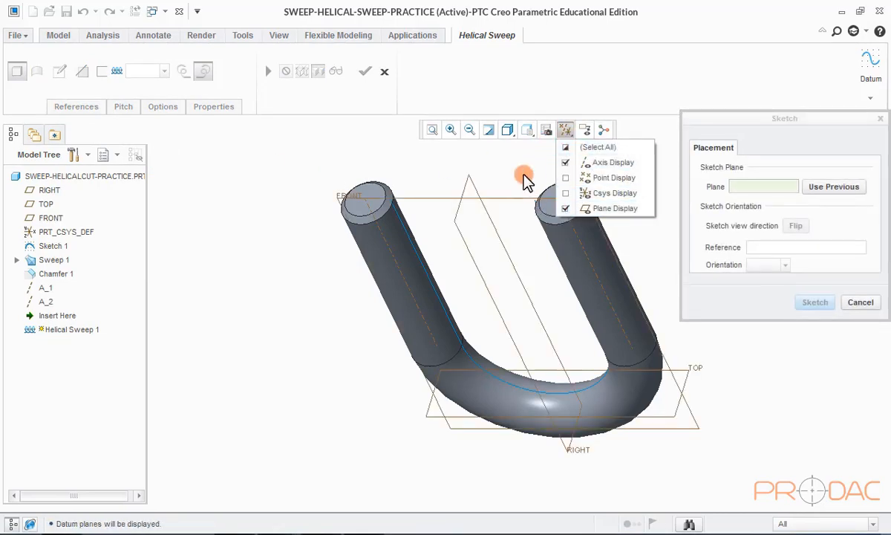
pyautogui.click(536, 158)
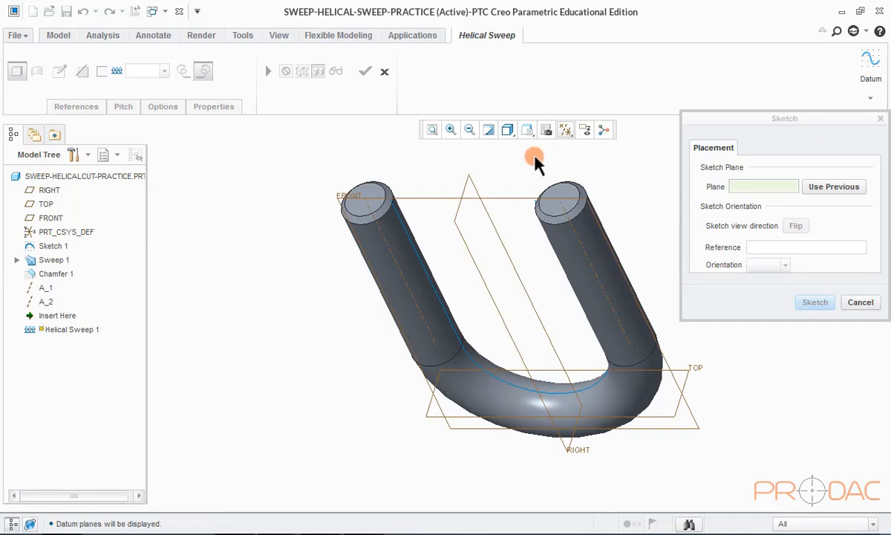
pyautogui.click(401, 201)
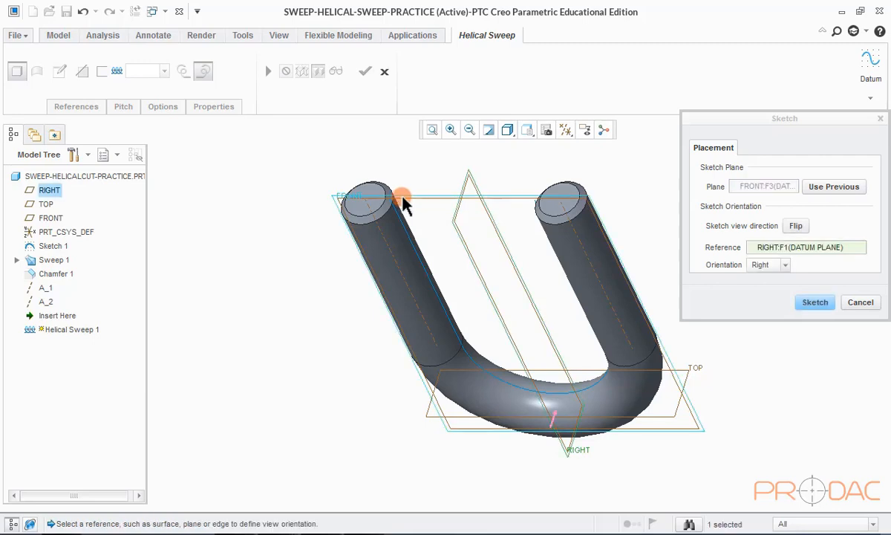
pyautogui.click(806, 300)
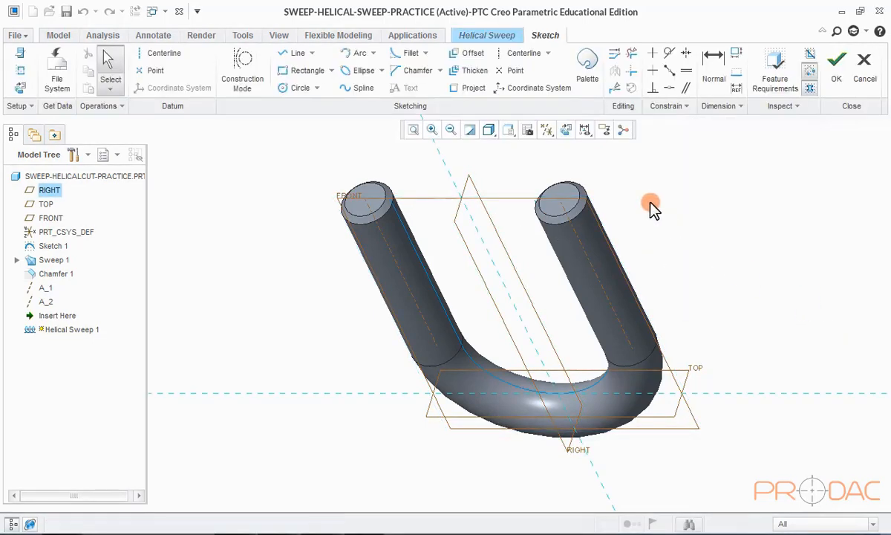
# - Orient the profile sketch parallel to the screen and hide the datum planes
pyautogui.click(565, 131)
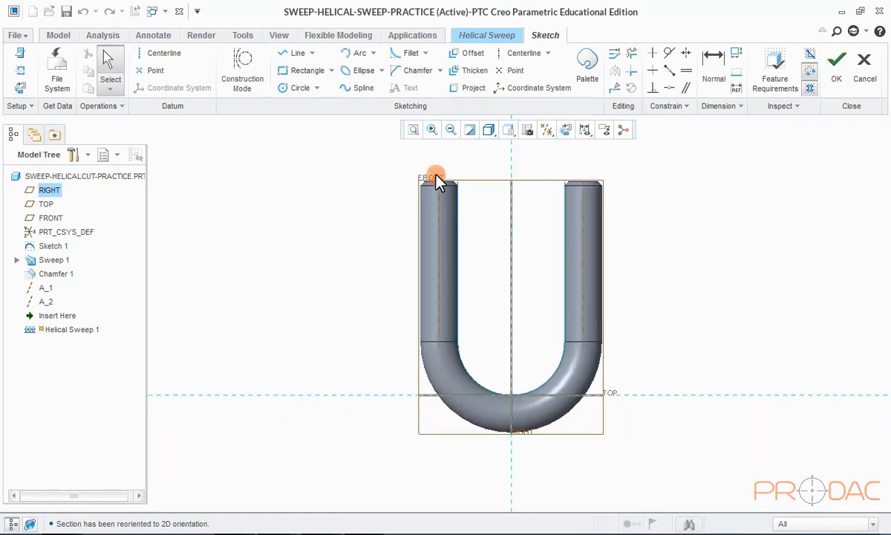
pyautogui.scroll(-1, 436, 180)
pyautogui.scroll(-1, 449, 183)
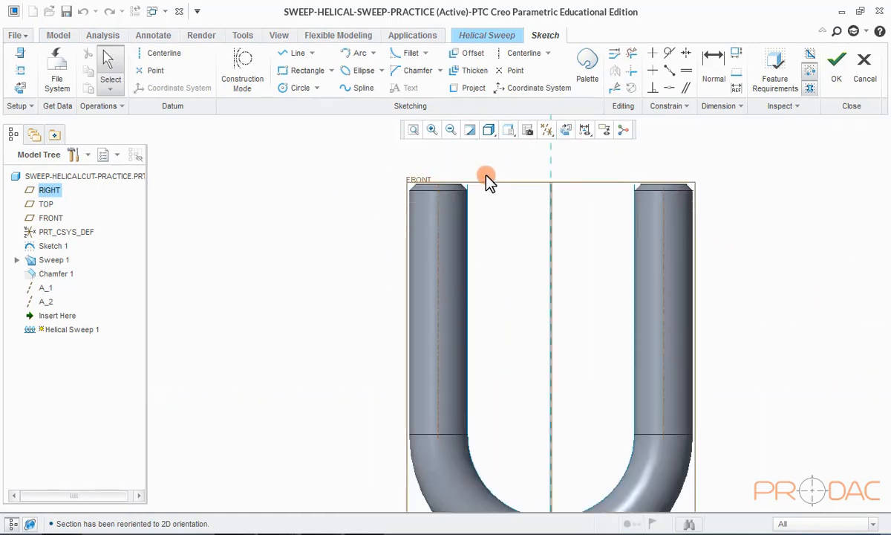
pyautogui.click(548, 132)
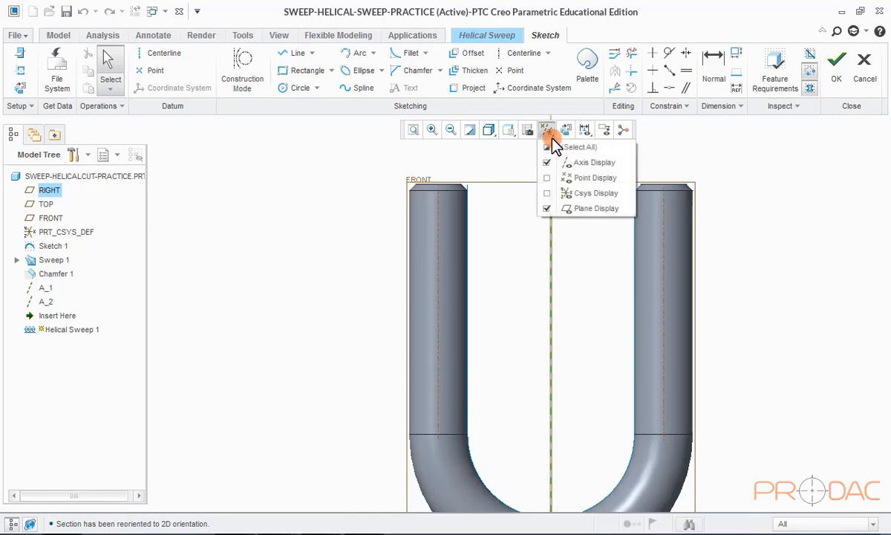
pyautogui.click(547, 209)
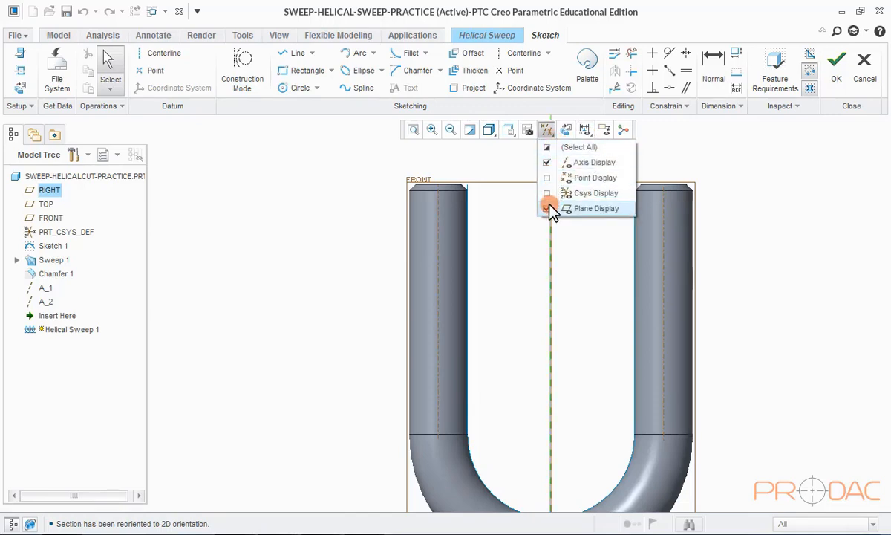
pyautogui.click(498, 165)
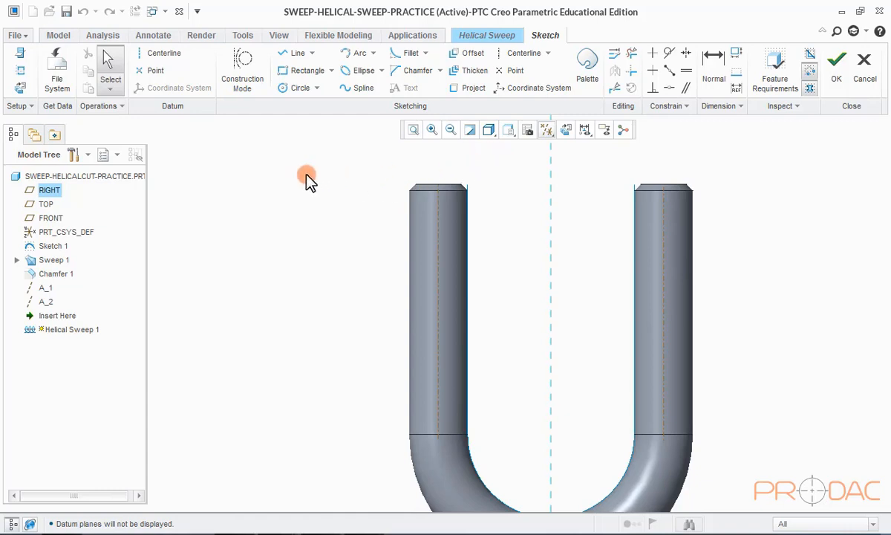
# - Add the left leg's axis A_1, its top end surface and its outer silhouette edge as sketch references
pyautogui.rightClick(284, 172)
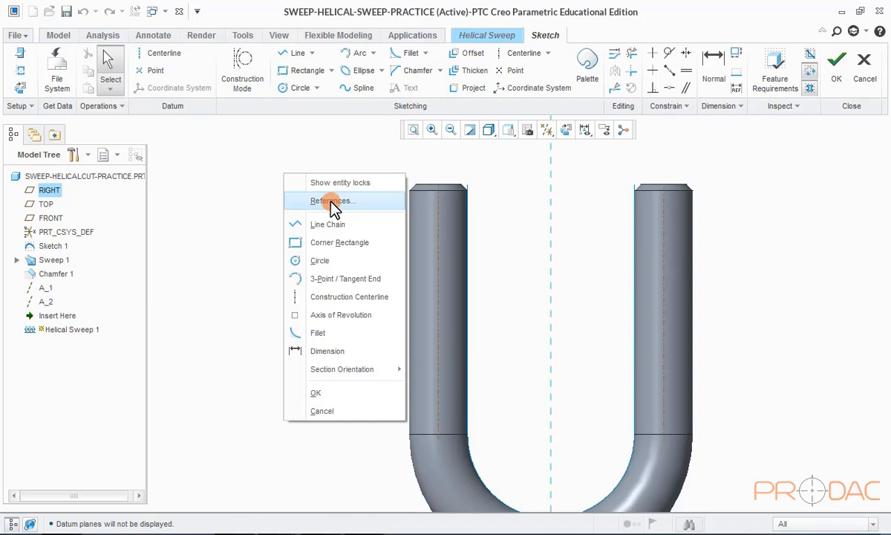
pyautogui.click(332, 201)
pyautogui.click(437, 186)
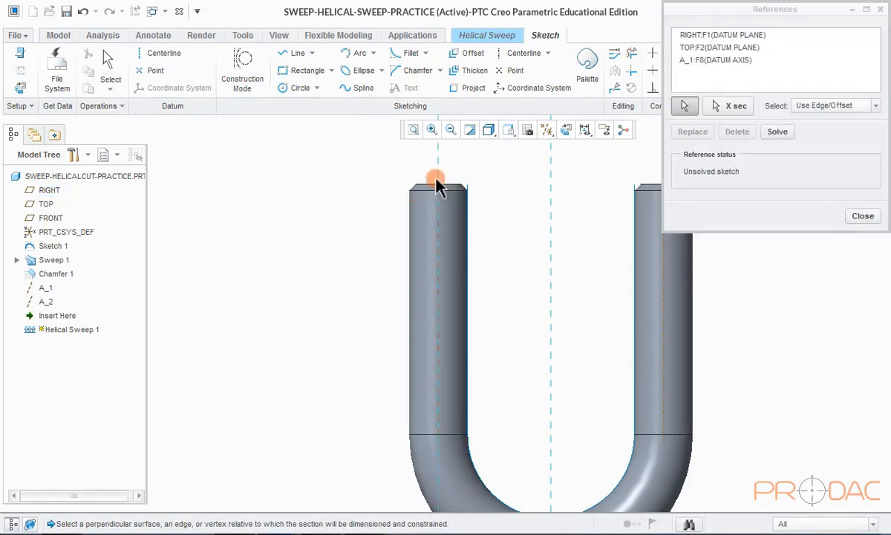
pyautogui.click(429, 185)
pyautogui.click(411, 222)
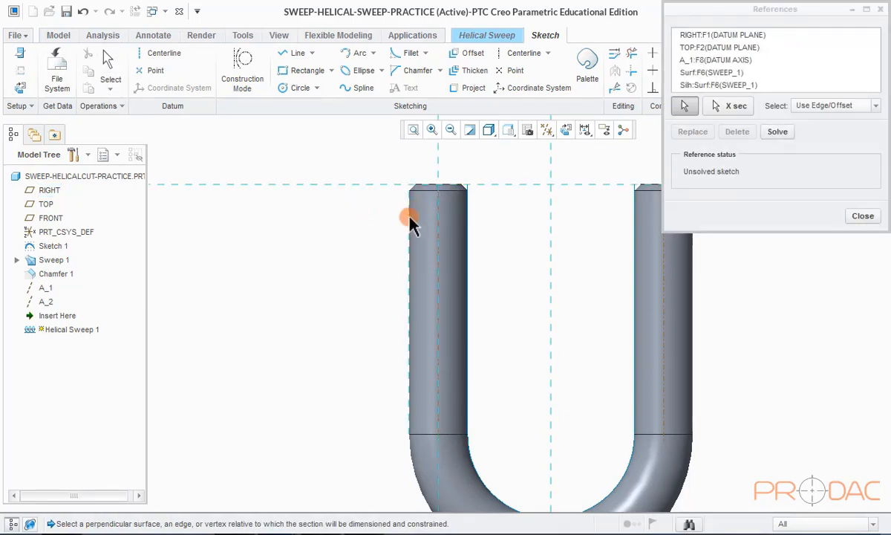
pyautogui.click(862, 217)
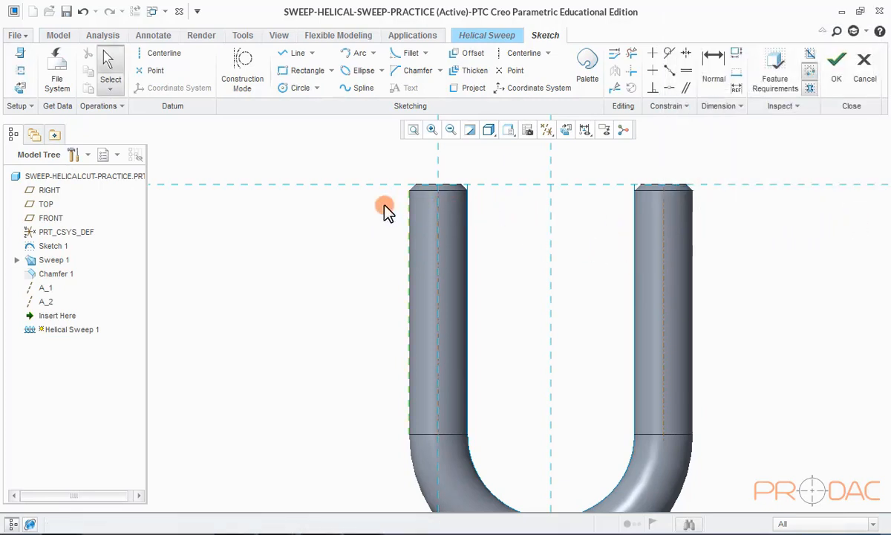
# - Place a vertical axis of revolution along the left leg's axis in the helix profile sketch
pyautogui.rightClick(292, 205)
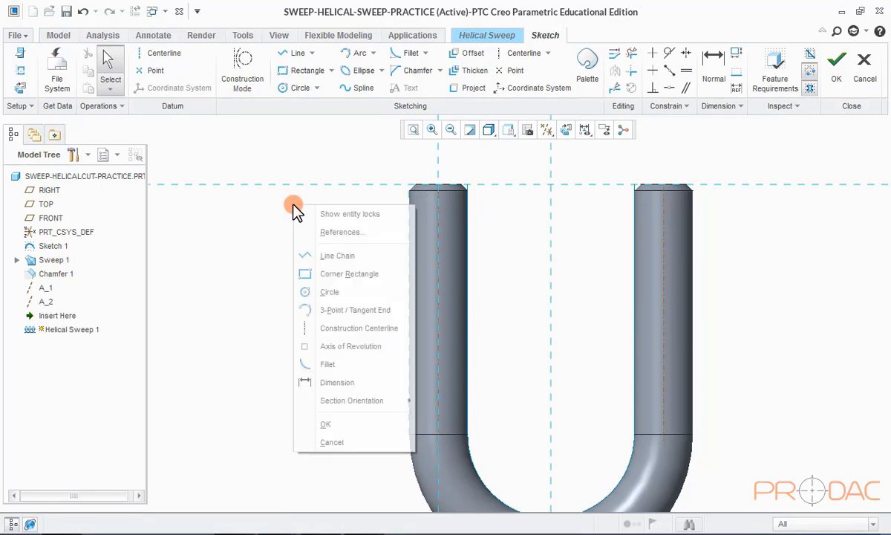
pyautogui.click(317, 347)
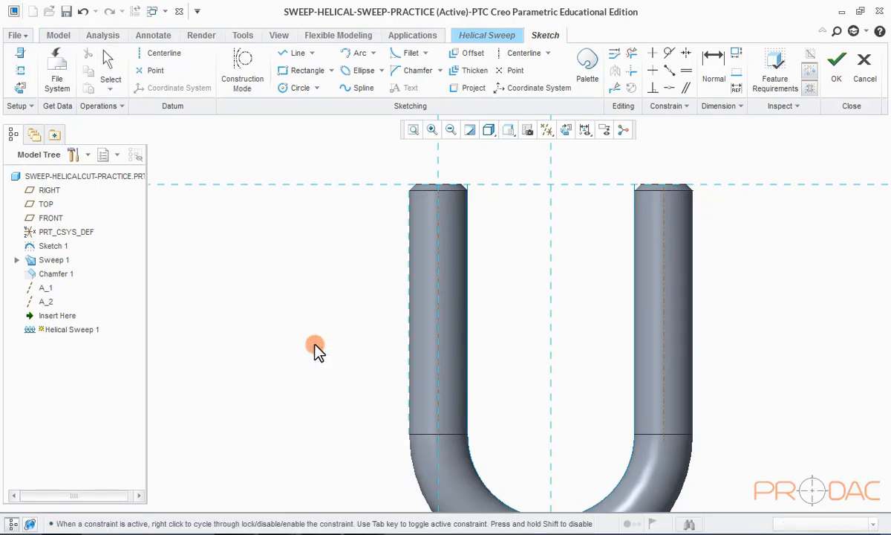
pyautogui.click(435, 248)
pyautogui.click(438, 319)
pyautogui.middleClick(503, 246)
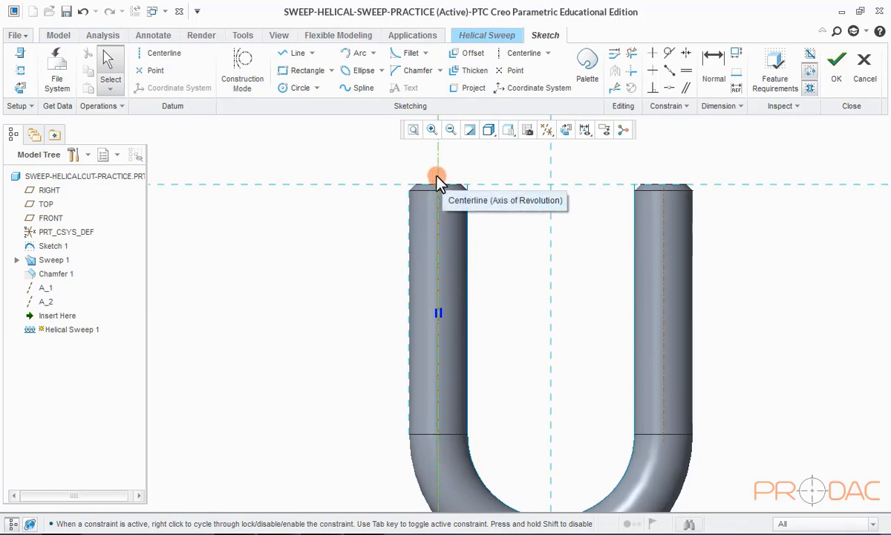
# - Sketch a vertical line about 37 long down the left leg's outer edge, starting at the top end reference
pyautogui.scroll(-2, 412, 184)
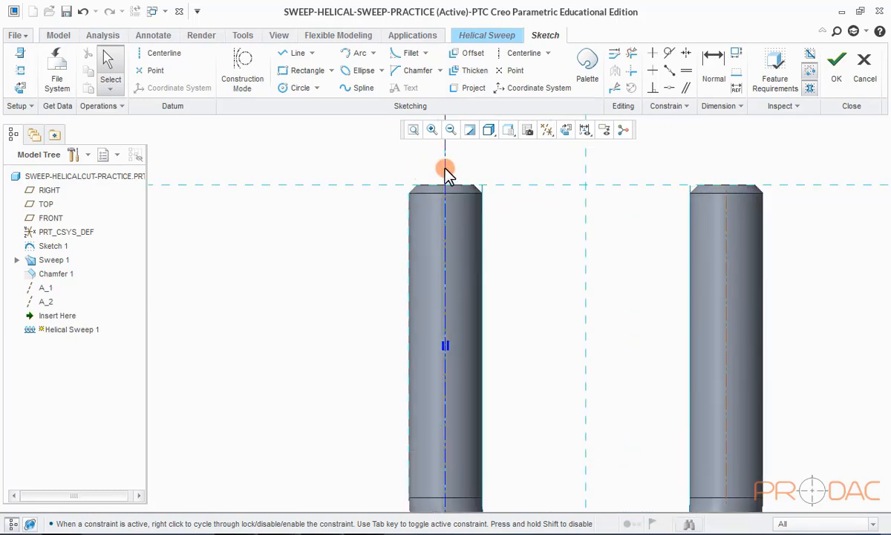
pyautogui.click(297, 61)
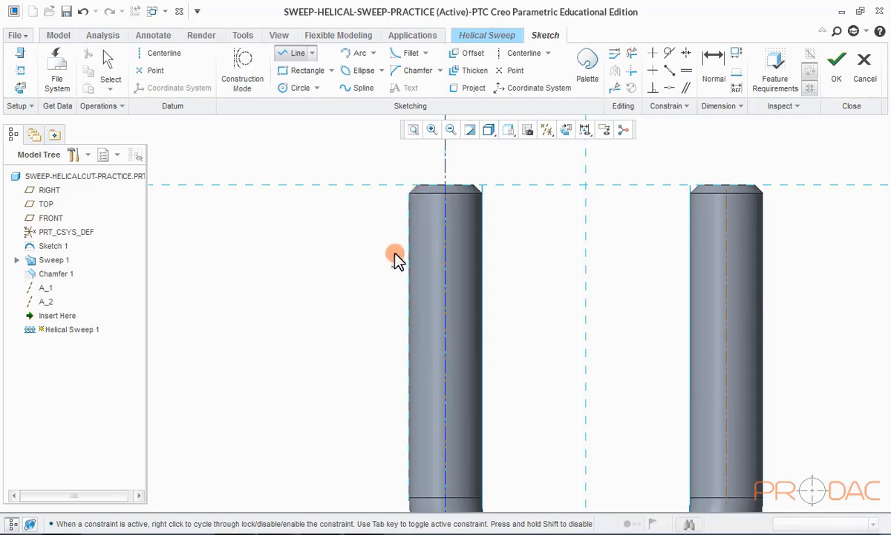
pyautogui.click(409, 184)
pyautogui.click(409, 380)
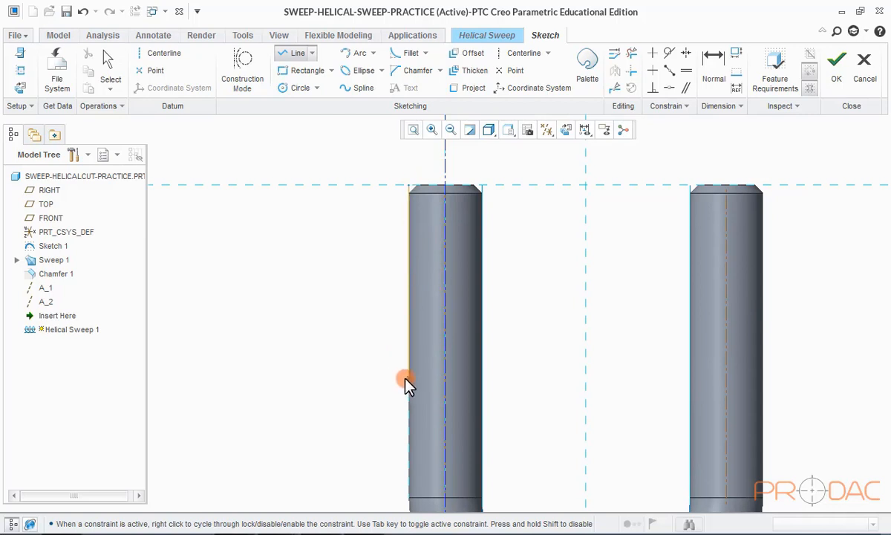
pyautogui.middleClick(334, 325)
pyautogui.middleClick(348, 290)
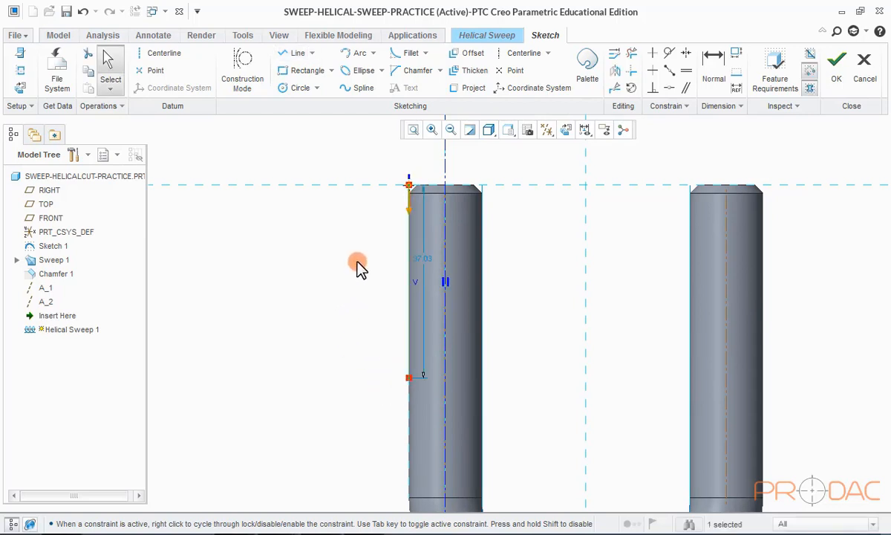
# - Move the line's length dimension clear of the leg, set it to 40 and finish the helix profile sketch
pyautogui.moveTo(425, 260); pyautogui.dragTo(350, 261)
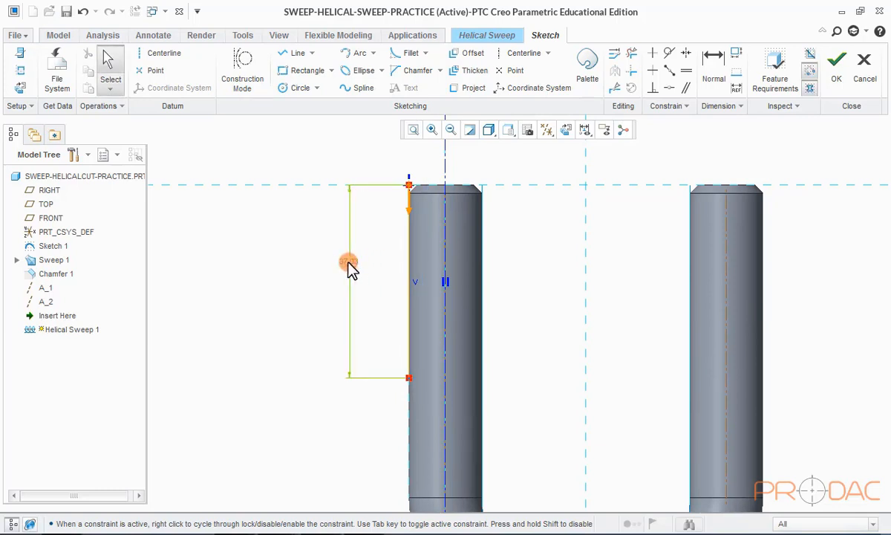
pyautogui.doubleClick(346, 262)
pyautogui.write('4')
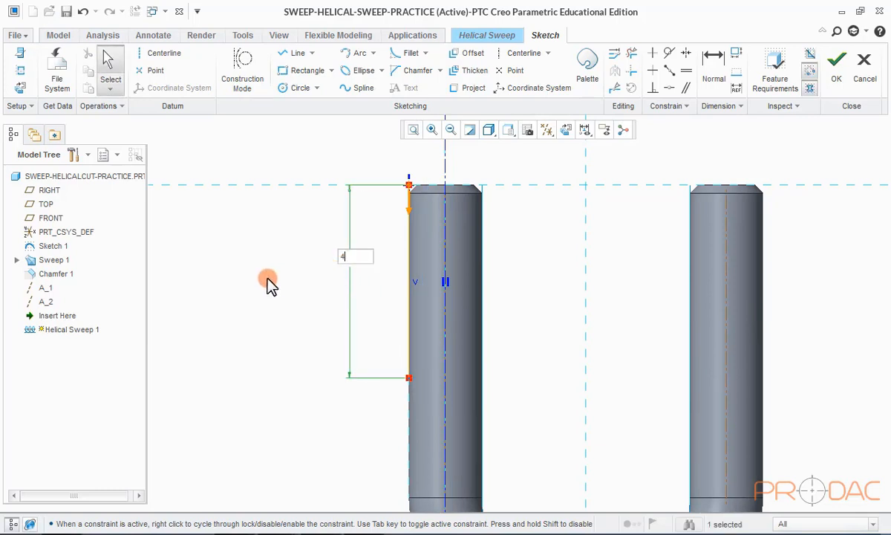
pyautogui.write('0')
pyautogui.press('Return')
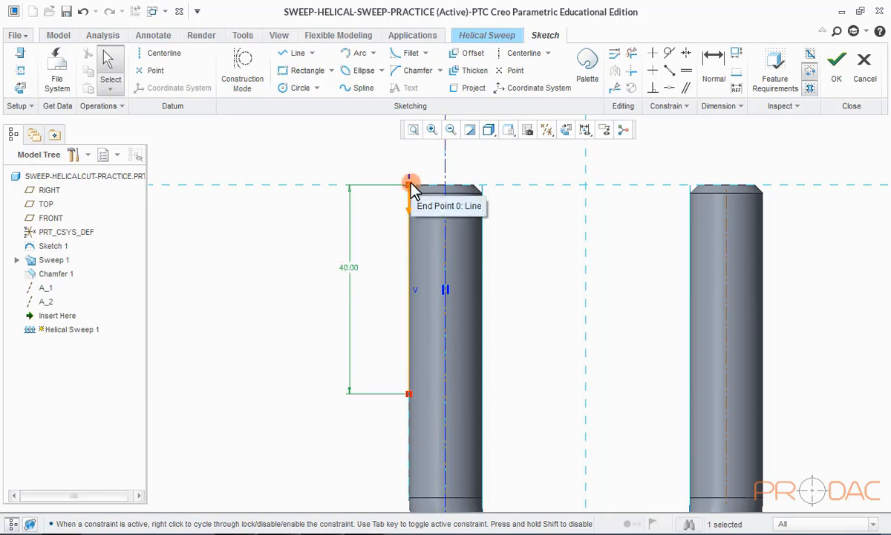
pyautogui.click(548, 243)
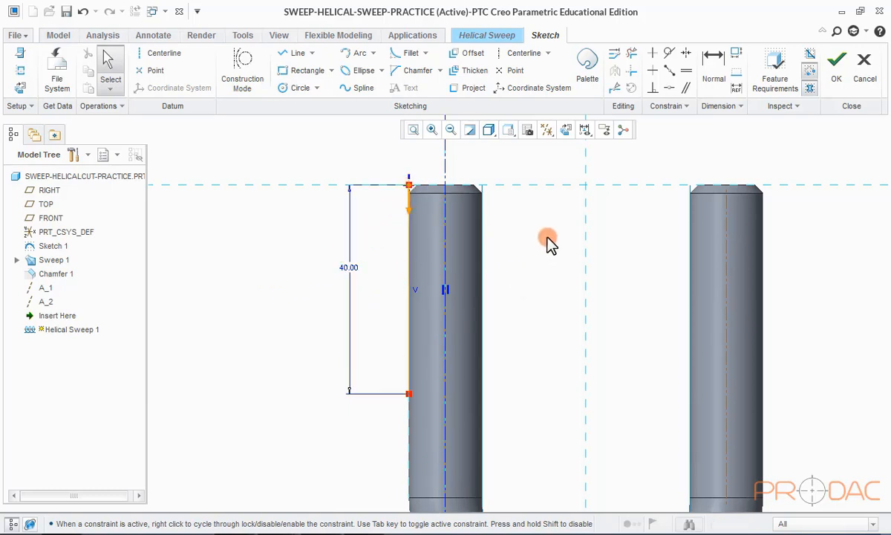
pyautogui.click(835, 80)
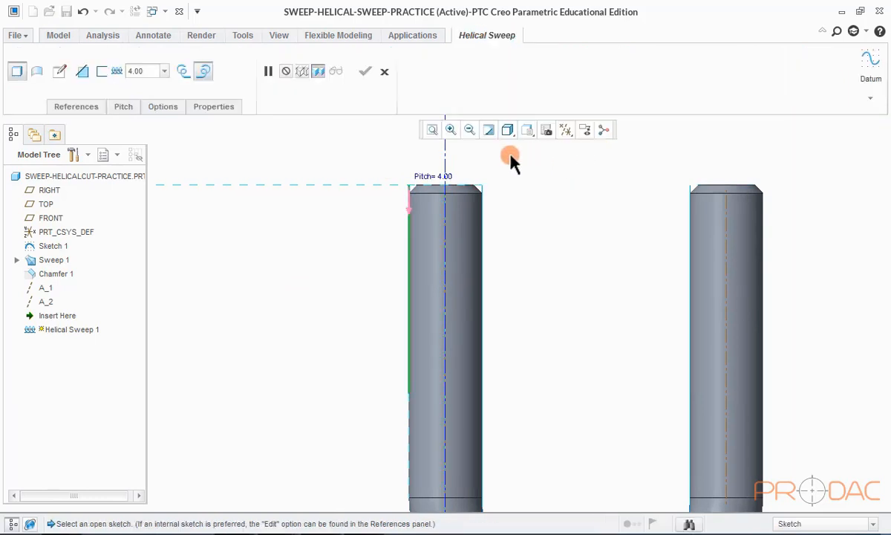
# - In the sweep section, sketch a closed triangle with a vertical side about 1.75 long on the leg's outer edge and its apex pointing inward
pyautogui.click(54, 77)
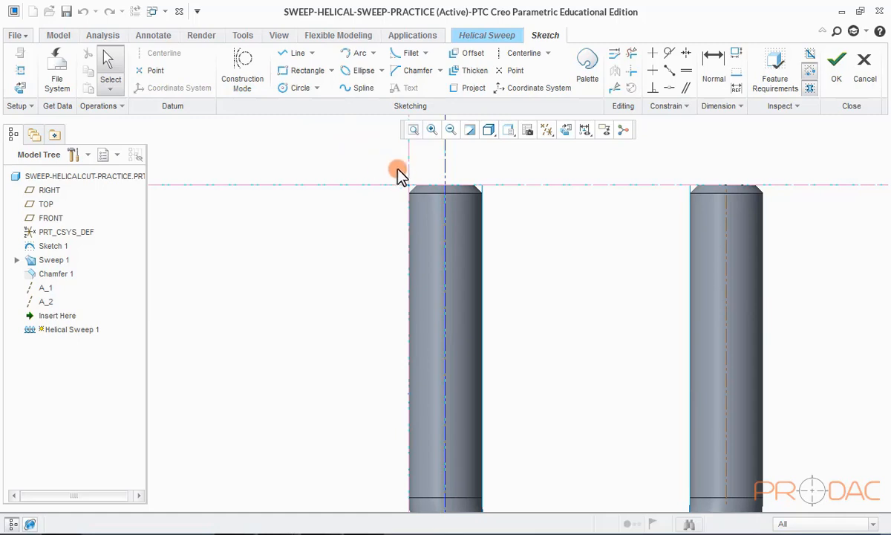
pyautogui.scroll(-6, 401, 174)
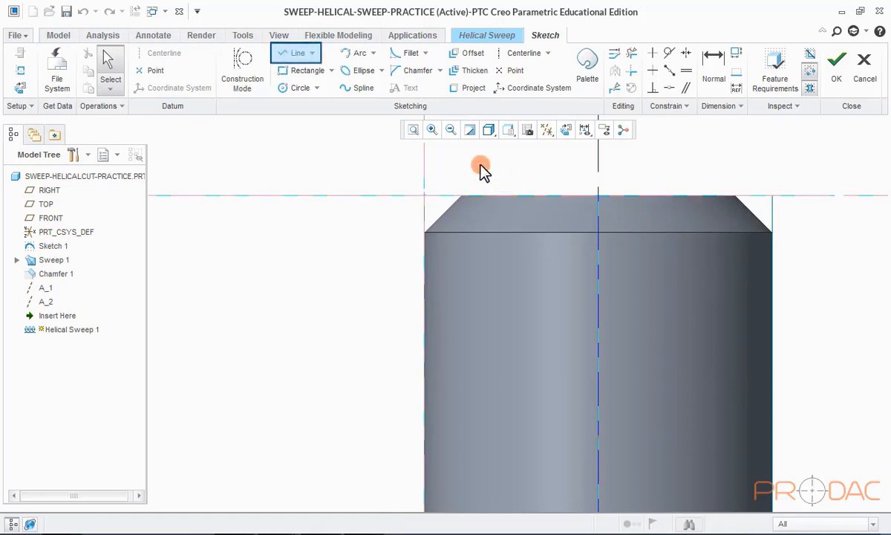
pyautogui.click(295, 52)
pyautogui.click(424, 173)
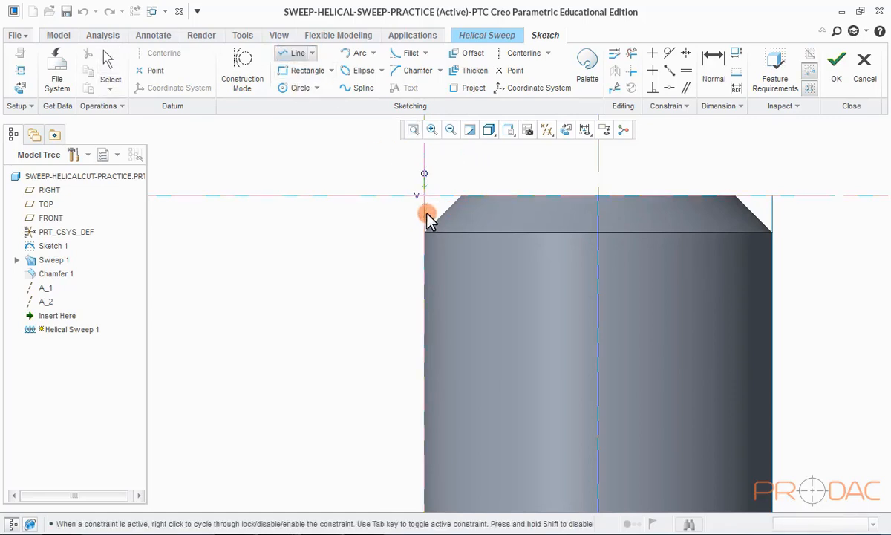
pyautogui.click(424, 216)
pyautogui.click(425, 174)
pyautogui.middleClick(480, 165)
pyautogui.middleClick(481, 163)
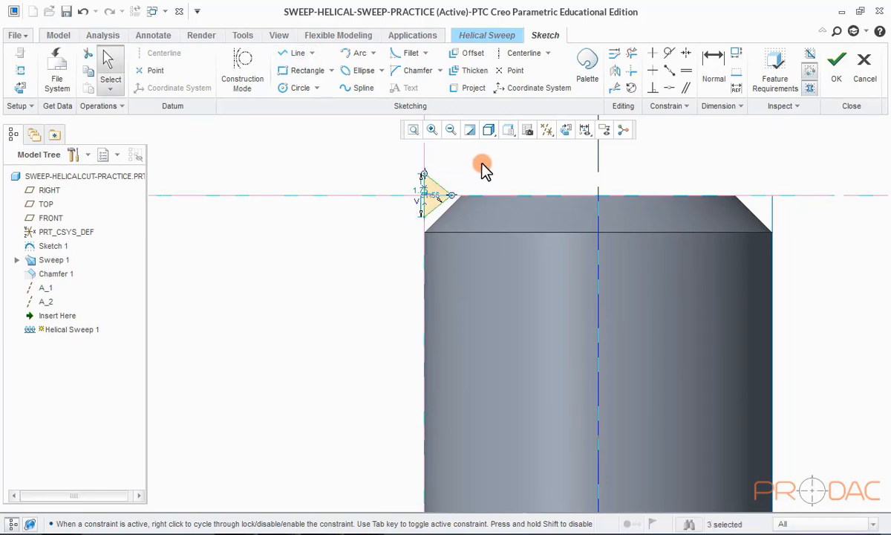
# - Move the dimension of the triangle's vertical side outside the profile and set it to 1.5
pyautogui.moveTo(418, 191); pyautogui.dragTo(372, 191)
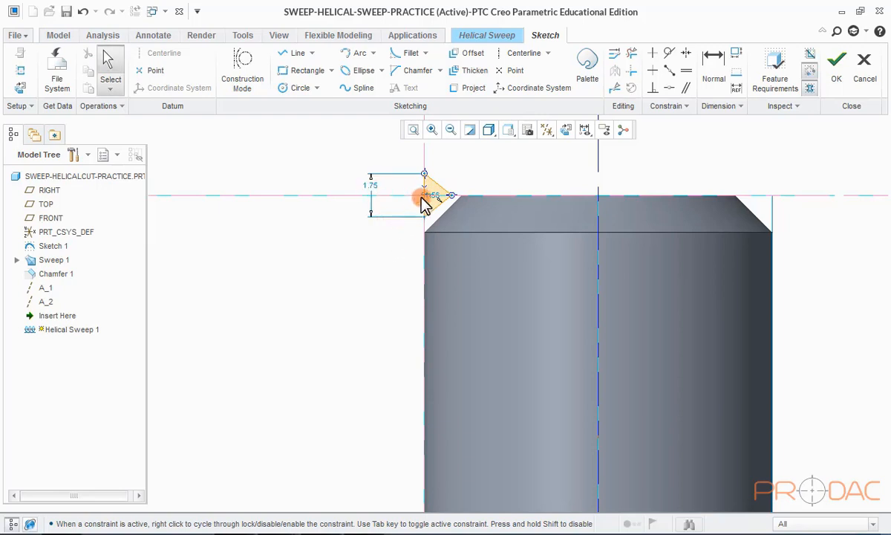
pyautogui.doubleClick(373, 186)
pyautogui.write('1.5')
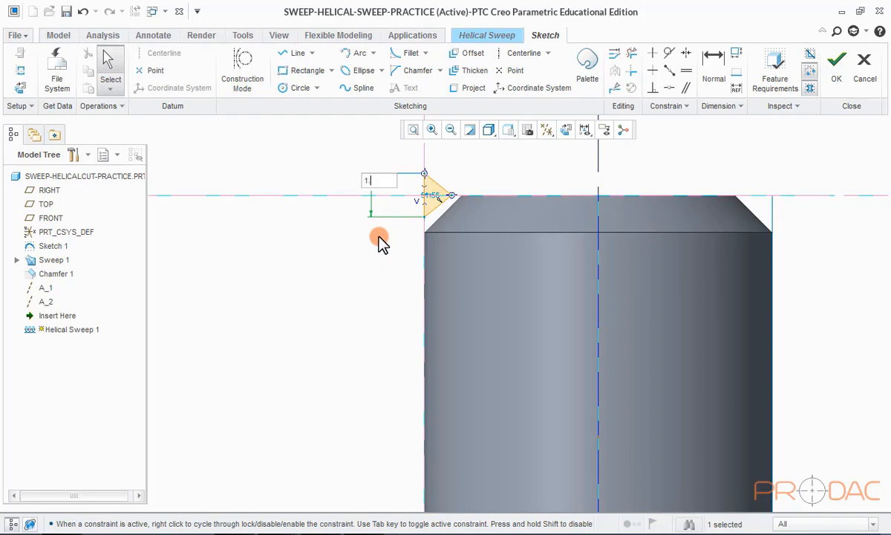
pyautogui.press('Return')
# - Dimension the angle between the triangle's two sloping sides as 60 degrees and finish the section sketch
pyautogui.click(715, 71)
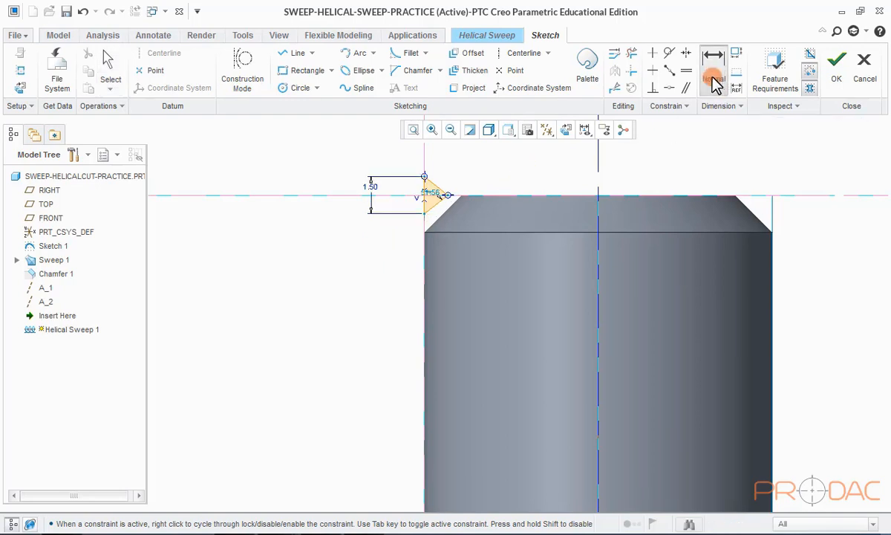
pyautogui.scroll(3, 434, 199)
pyautogui.click(455, 208)
pyautogui.middleClick(448, 185)
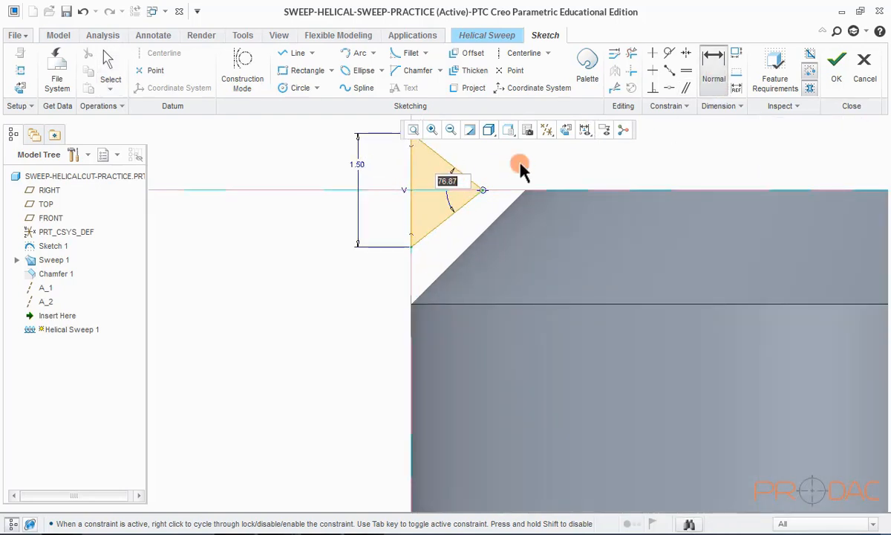
pyautogui.write('60')
pyautogui.press('Return')
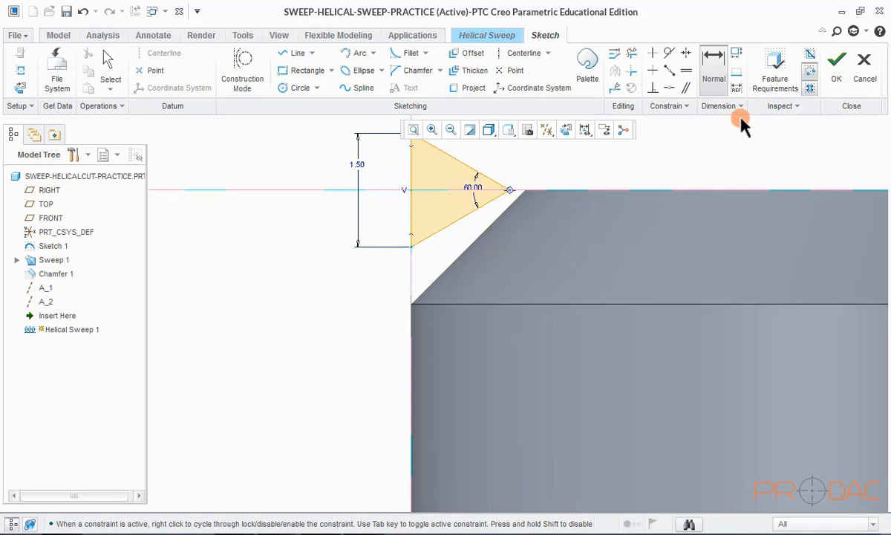
pyautogui.click(835, 87)
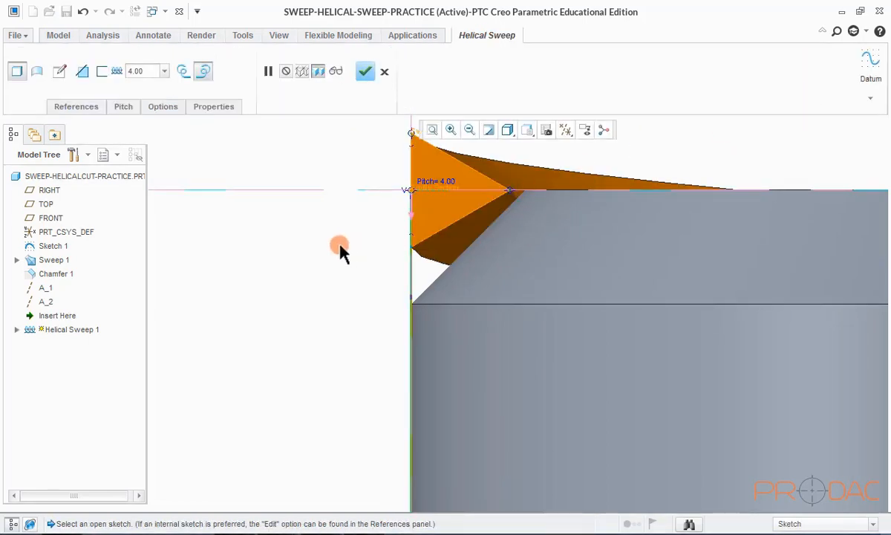
# - Set the helical sweep to remove material and give it a pitch of 1.5
pyautogui.scroll(-5, 330, 221)
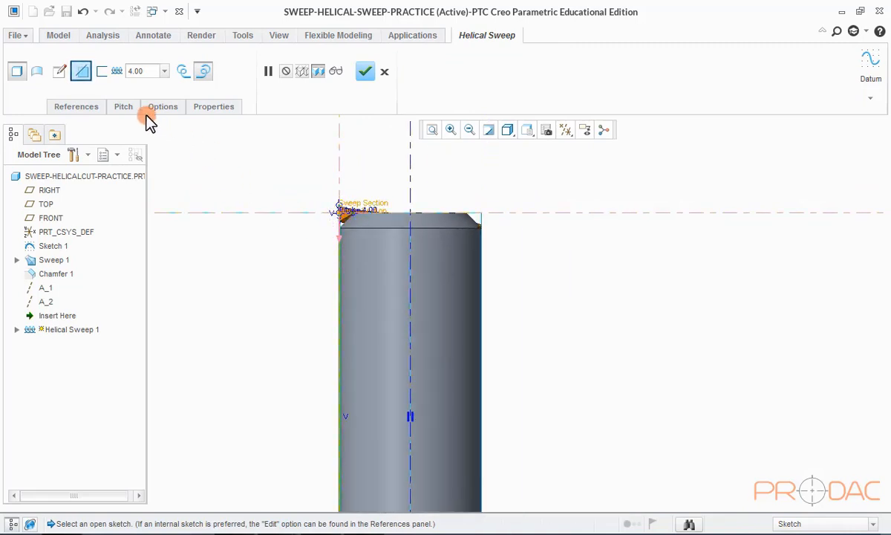
pyautogui.click(82, 74)
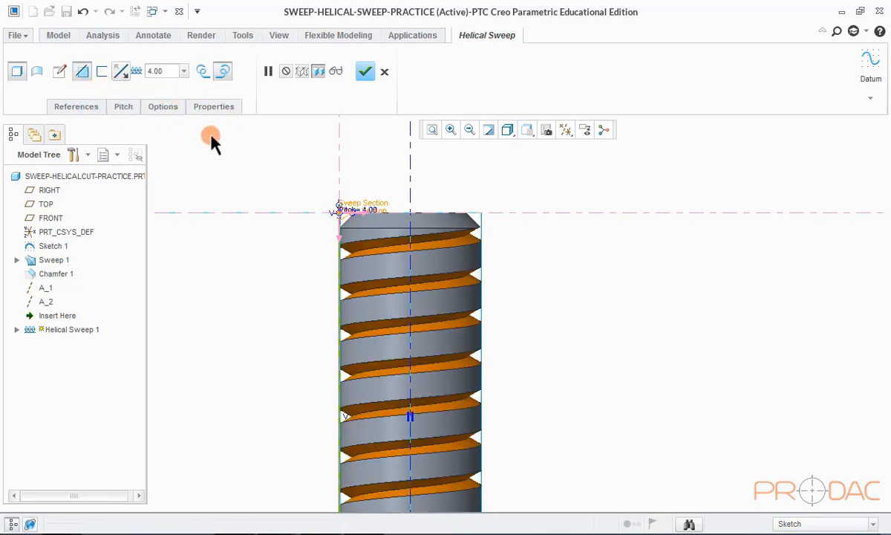
pyautogui.doubleClick(168, 72)
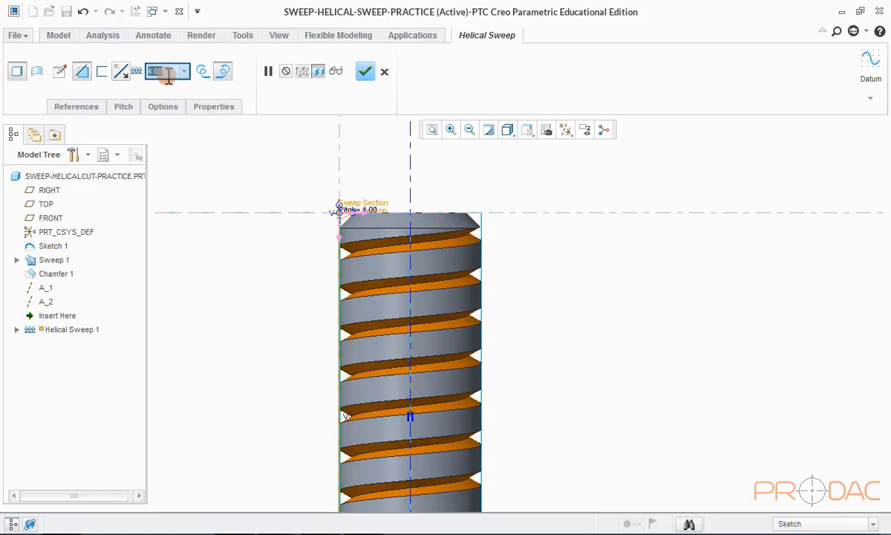
pyautogui.write('1.')
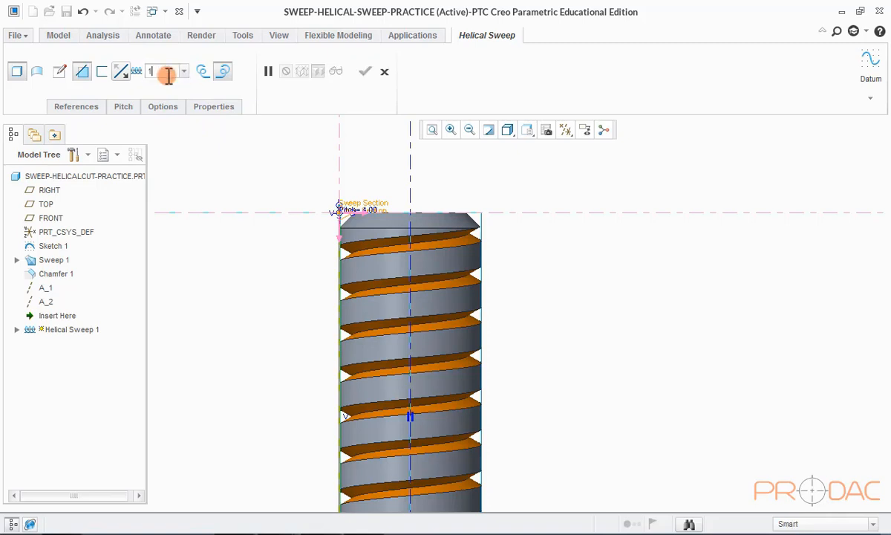
pyautogui.write('5')
pyautogui.press('Return')
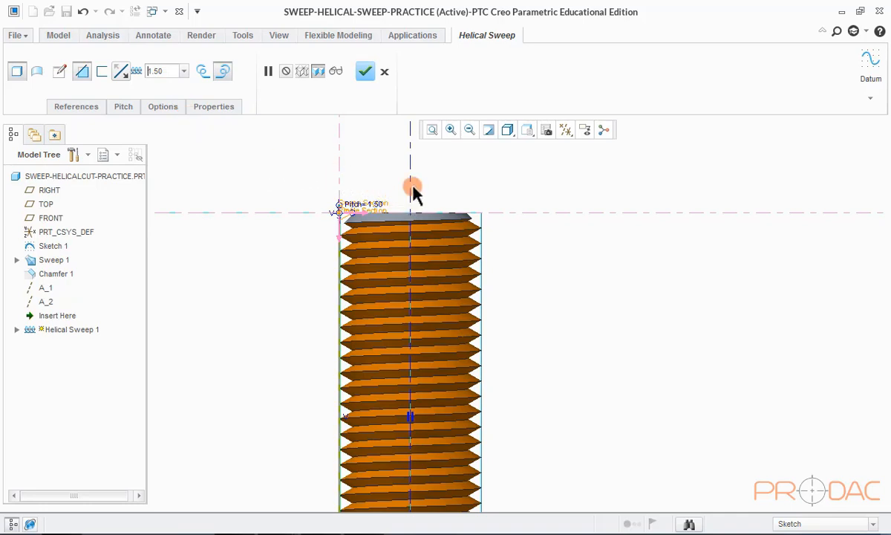
# - Preview the thread with the left-handed rule, switch back to right-handed and complete the helical sweep cut
pyautogui.scroll(2, 412, 189)
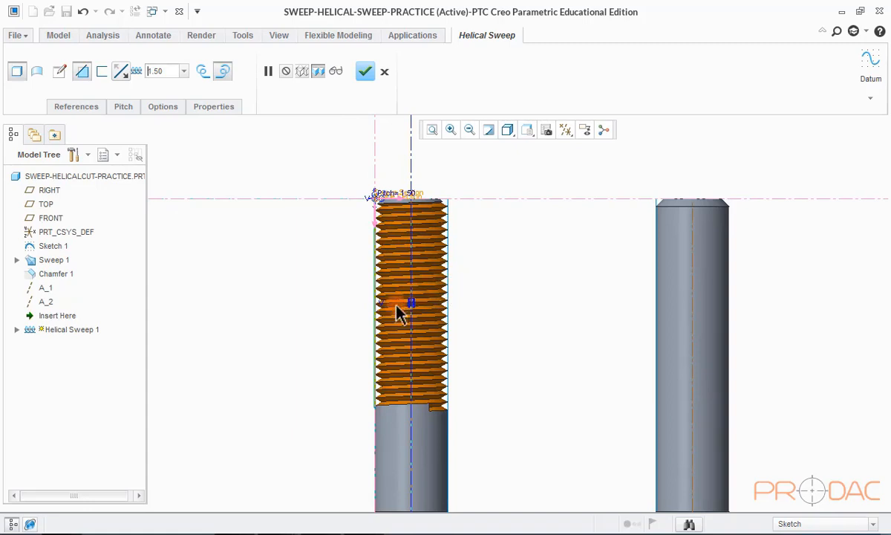
pyautogui.click(194, 77)
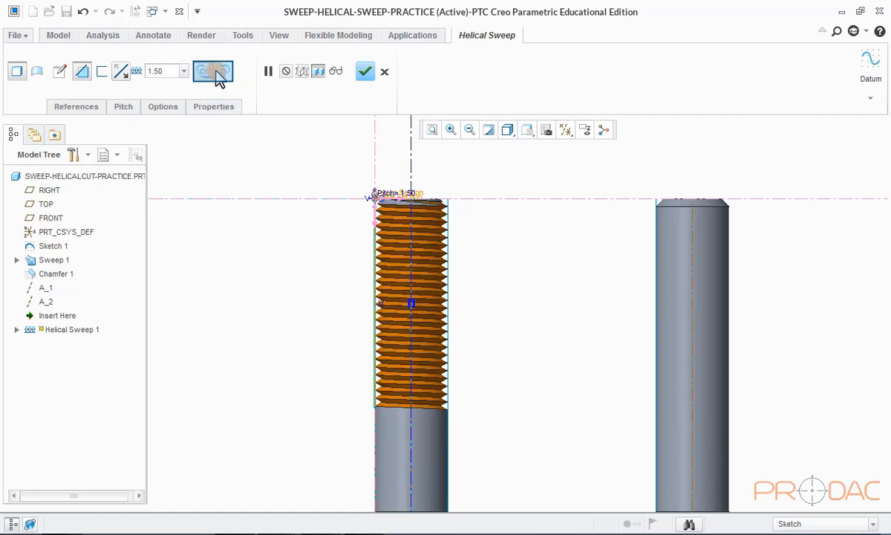
pyautogui.click(217, 78)
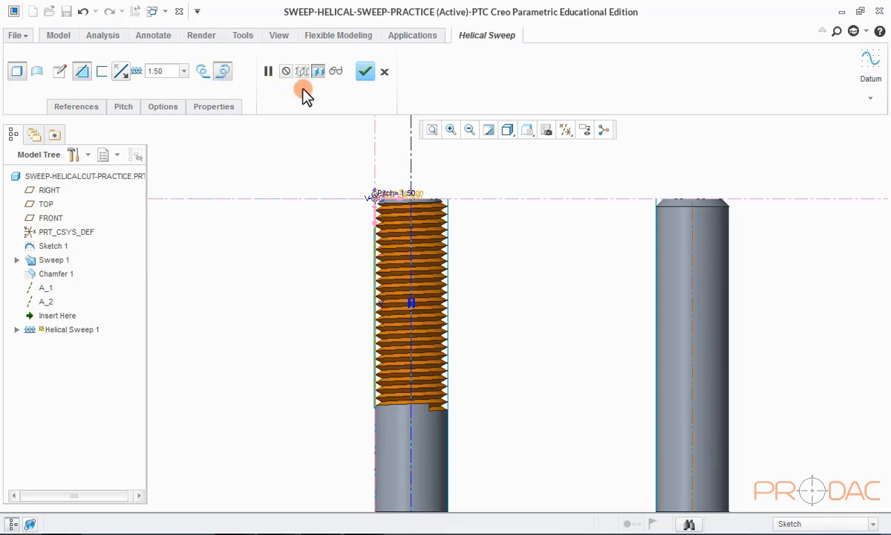
pyautogui.click(366, 72)
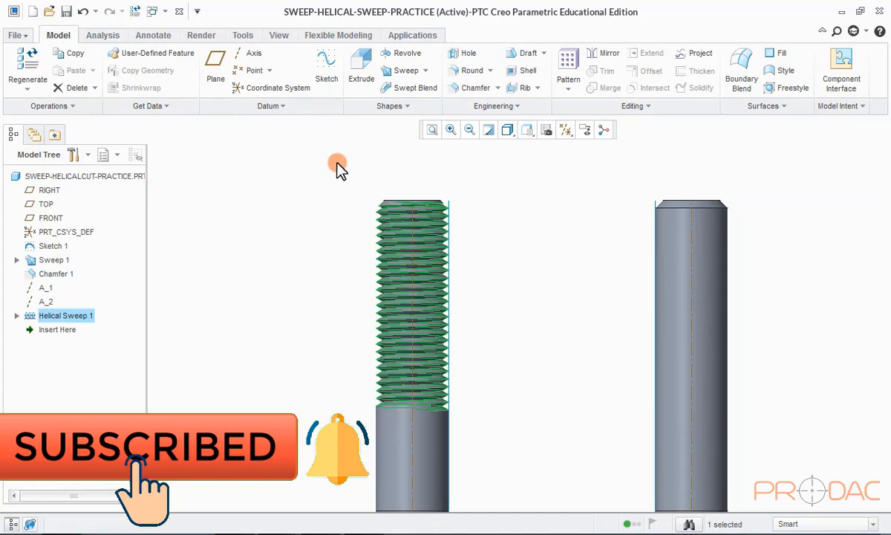
# - Start a second helical sweep and place its profile sketch on the RIGHT datum plane
pyautogui.click(337, 169)
pyautogui.scroll(2, 353, 190)
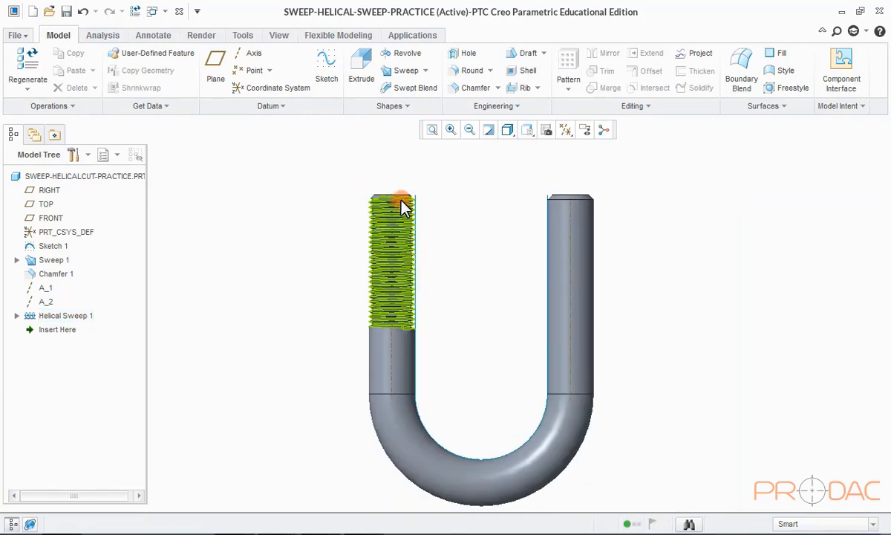
pyautogui.moveTo(401, 204); pyautogui.dragTo(394, 151, button='middle')
pyautogui.hotkey('ctrl', 'd')
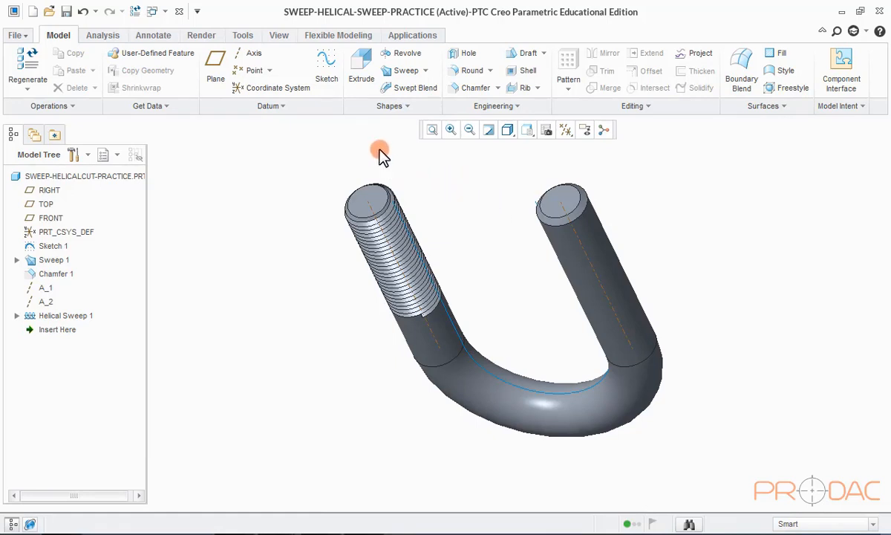
pyautogui.click(425, 71)
pyautogui.click(415, 103)
pyautogui.click(160, 161)
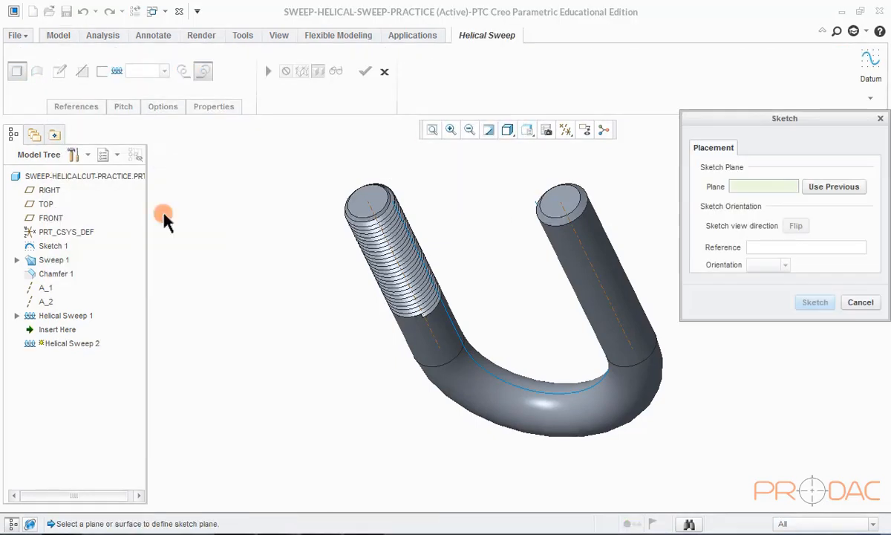
pyautogui.click(49, 190)
pyautogui.click(813, 303)
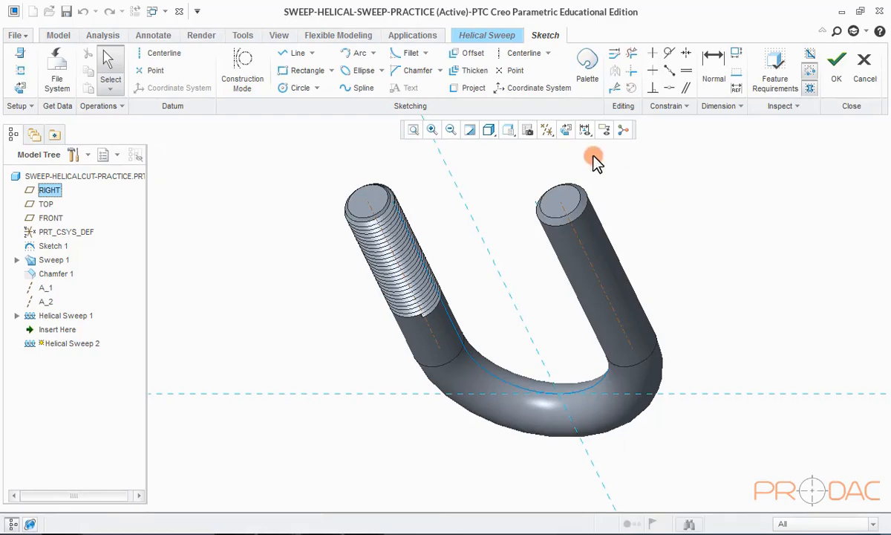
# - Orient the sketch view and add axis A_2, the unthreaded leg's end face and its outer silhouette edge as references
pyautogui.click(568, 130)
pyautogui.rightClick(658, 147)
pyautogui.click(683, 178)
pyautogui.click(621, 181)
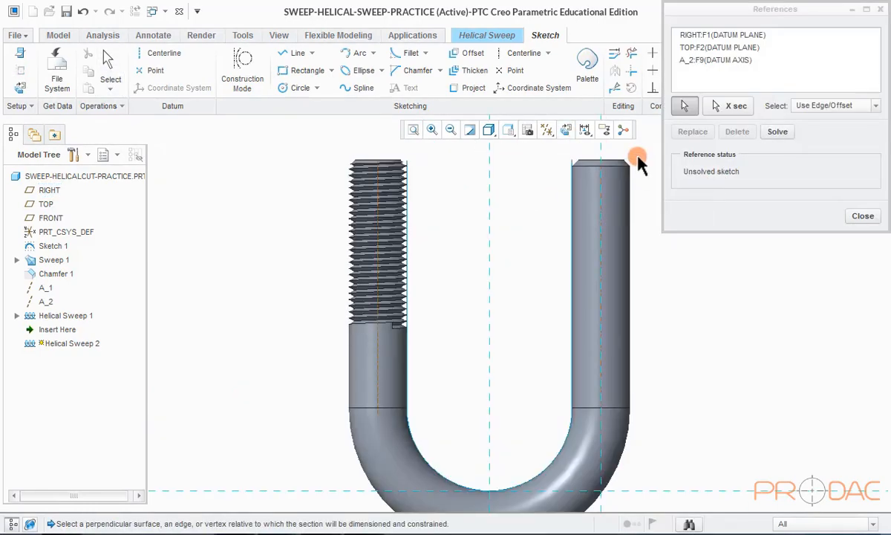
pyautogui.click(630, 158)
pyautogui.click(624, 175)
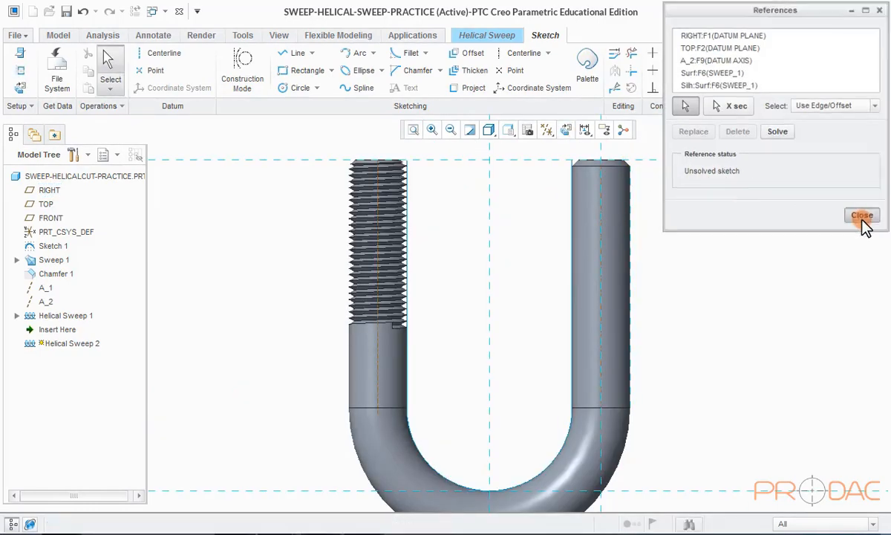
pyautogui.click(863, 216)
# - Draw a vertical profile line down the unthreaded leg's outer edge from the end face and set its length to 40
pyautogui.click(293, 53)
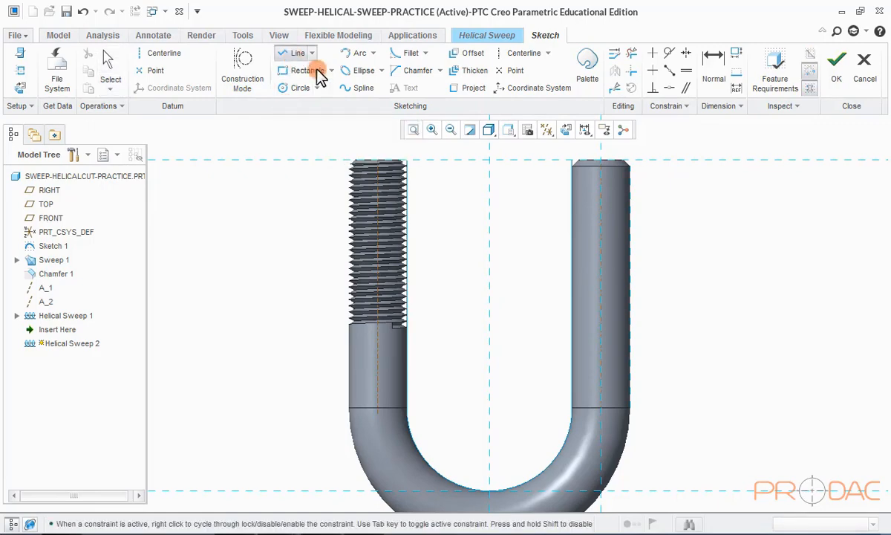
pyautogui.scroll(3, 633, 161)
pyautogui.click(623, 167)
pyautogui.middleClick(712, 295)
pyautogui.moveTo(636, 245); pyautogui.dragTo(684, 236)
pyautogui.doubleClick(685, 236)
pyautogui.write('40')
pyautogui.press('Return')
# - Add an axis of revolution along the unthreaded leg's centre axis and finish the profile sketch
pyautogui.scroll(1, 559, 217)
pyautogui.scroll(1, 559, 217)
pyautogui.rightClick(708, 197)
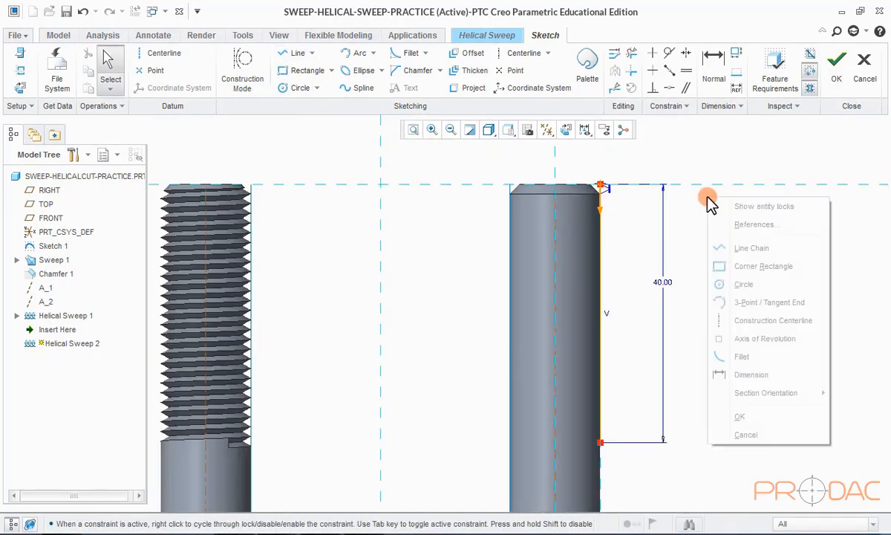
pyautogui.click(733, 343)
pyautogui.click(554, 291)
pyautogui.click(557, 312)
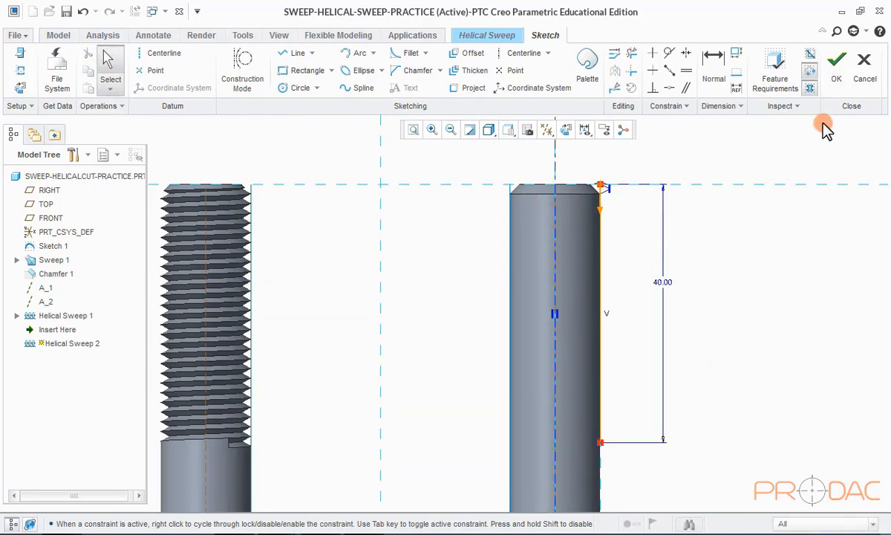
pyautogui.click(834, 74)
# - Open the sweep section sketch and draw a closed triangle at the profile's start point, with its tip pointing into the leg
pyautogui.click(60, 72)
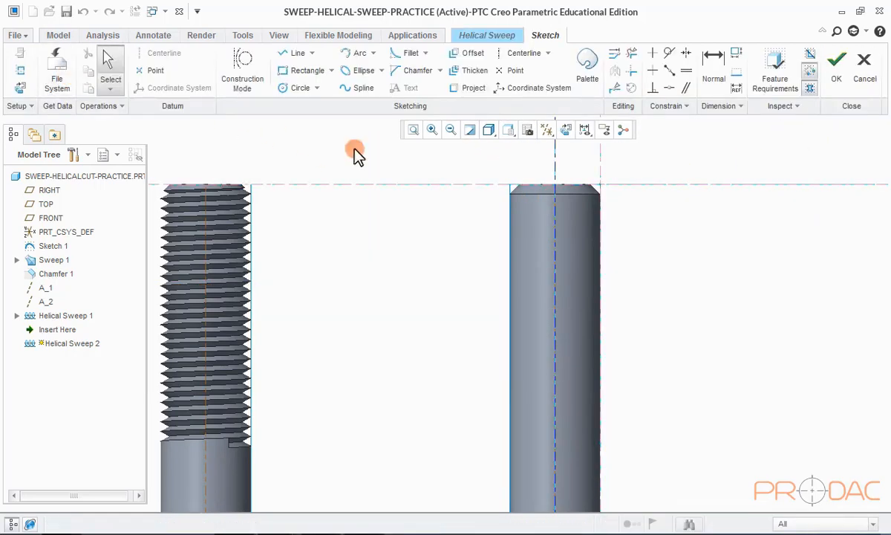
pyautogui.click(294, 52)
pyautogui.scroll(-1, 580, 212)
pyautogui.click(577, 213)
pyautogui.click(549, 198)
pyautogui.click(577, 182)
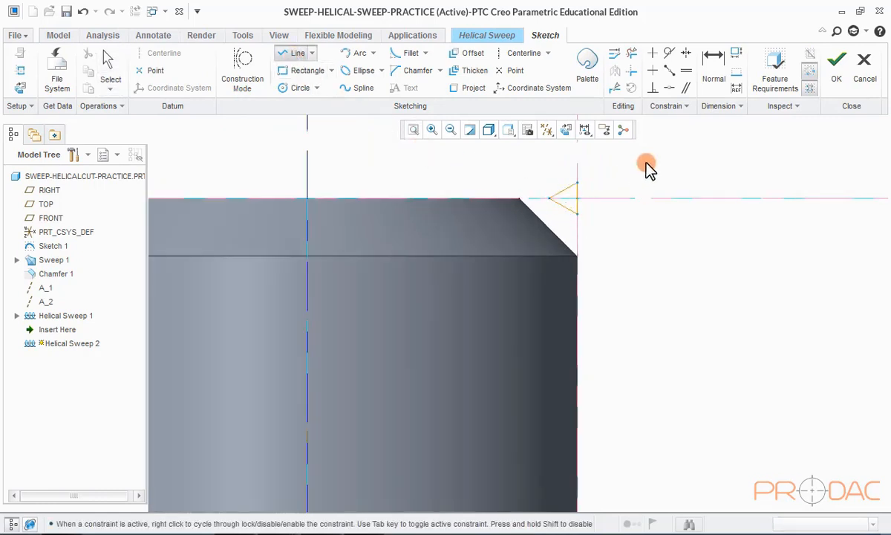
pyautogui.middleClick(645, 165)
# - Set the triangle's vertical side to 1.5 and the angle between its sloping sides to 60 degrees, and finish the section sketch
pyautogui.doubleClick(619, 195)
pyautogui.write('1.5')
pyautogui.press('Return')
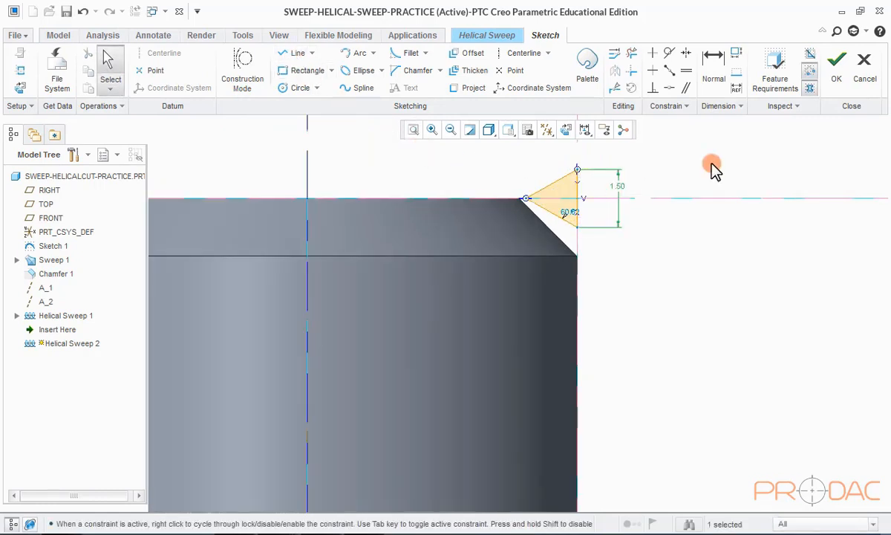
pyautogui.click(712, 71)
pyautogui.write('60')
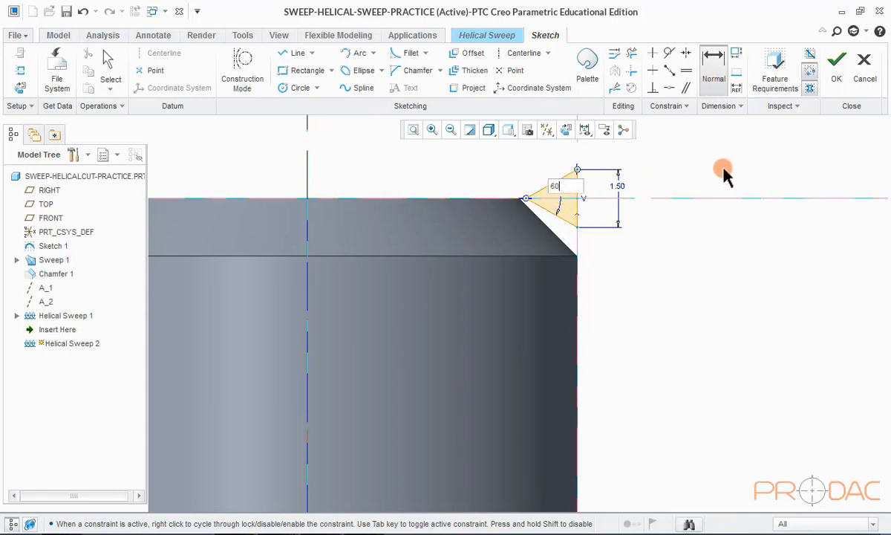
pyautogui.press('Return')
pyautogui.click(833, 82)
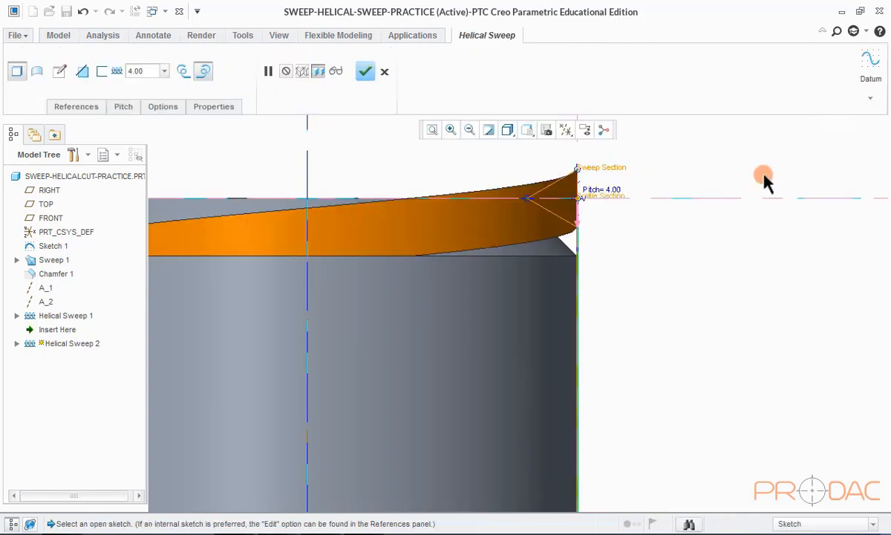
# - Set the second helical sweep to remove material with a pitch of 1.5
pyautogui.click(81, 72)
pyautogui.click(179, 73)
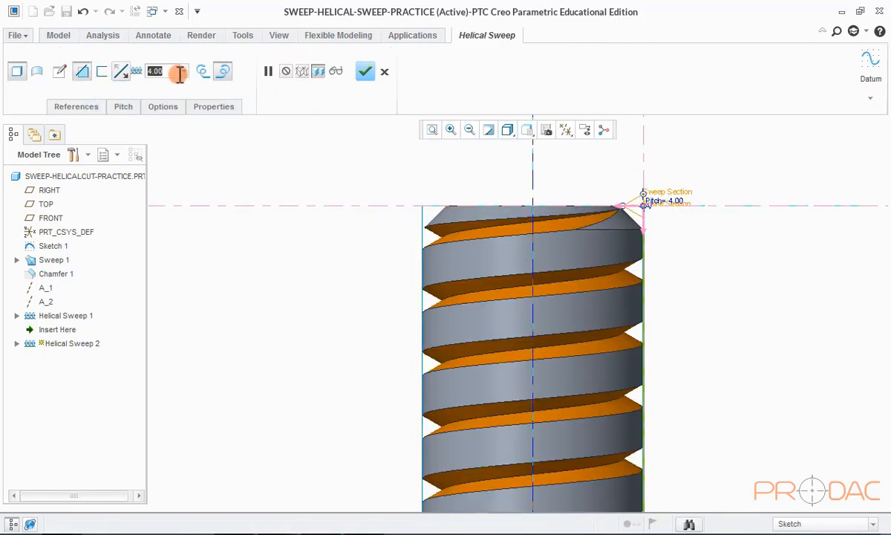
pyautogui.write('1.5')
pyautogui.press('Return')
pyautogui.scroll(4, 441, 170)
pyautogui.scroll(2, 490, 215)
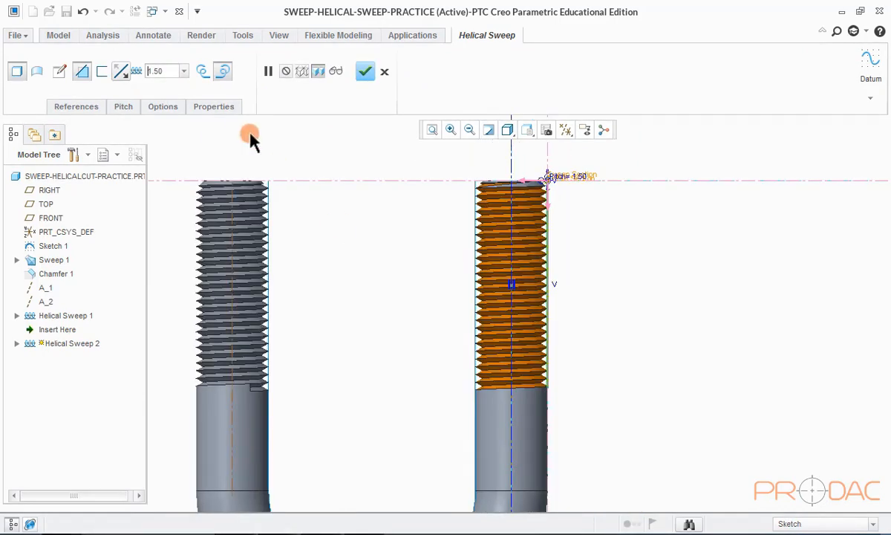
# - Check the left-handed rule on the second thread, return to right-handed, complete the cut and show the part in default orientation
pyautogui.click(204, 75)
pyautogui.click(224, 72)
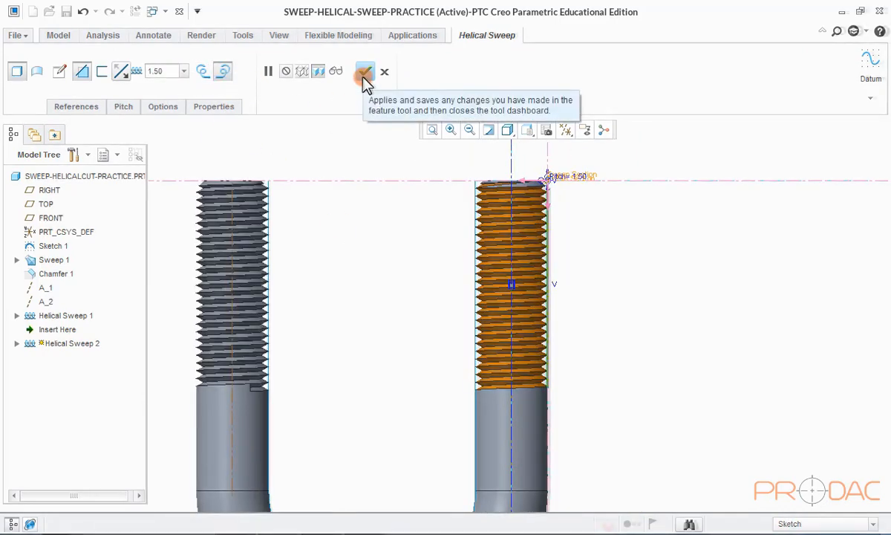
pyautogui.click(364, 71)
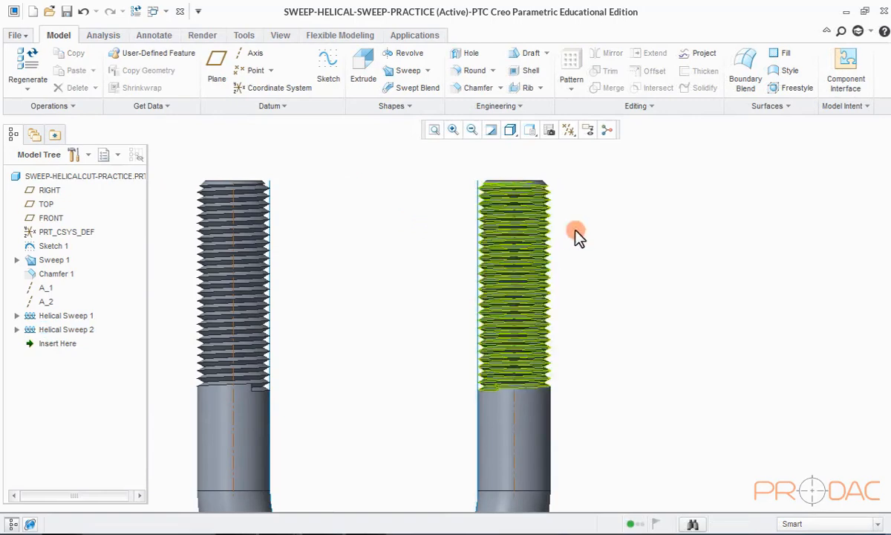
pyautogui.click(668, 237)
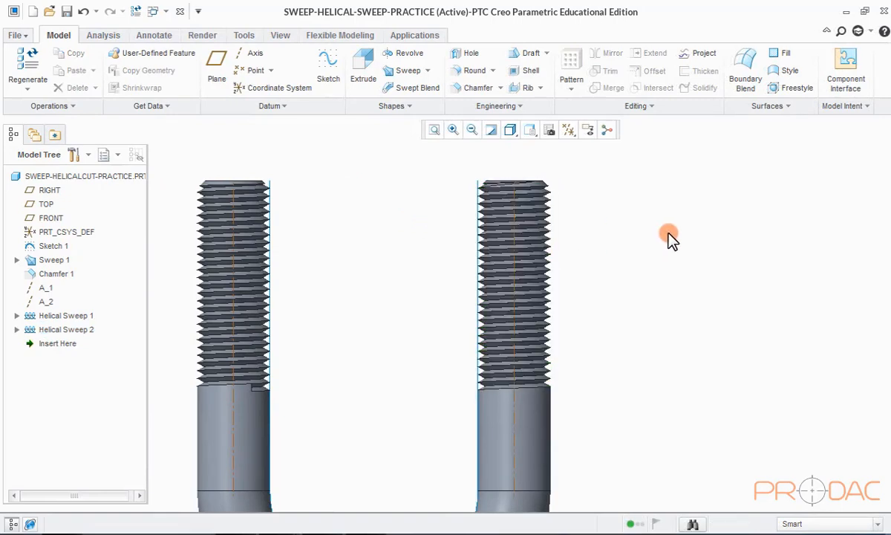
pyautogui.hotkey('ctrl', 'd')
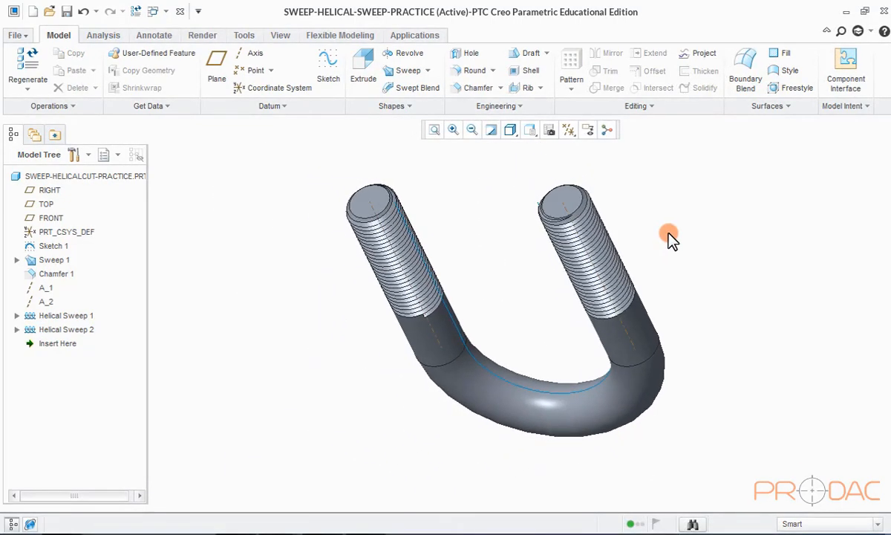
# - Turn off the display of all datum axes, points, coordinate systems and planes
pyautogui.click(569, 131)
pyautogui.click(594, 147)
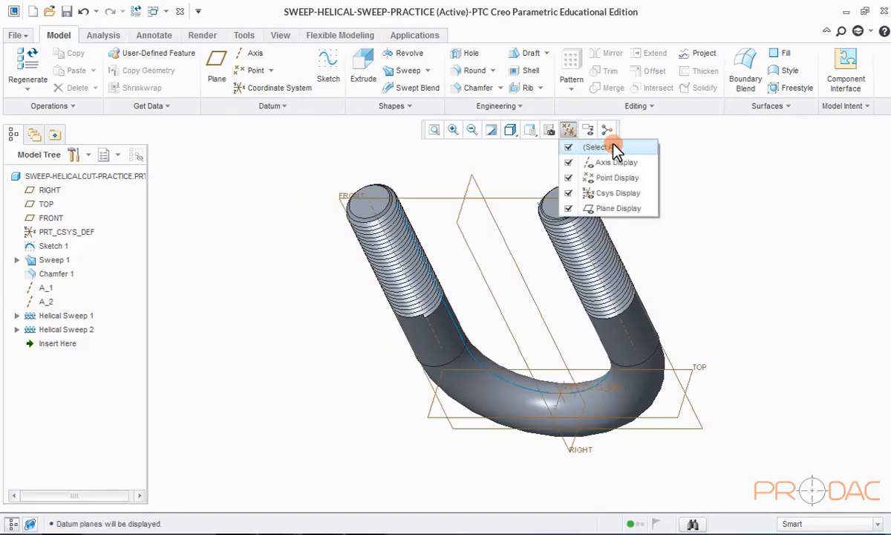
pyautogui.click(613, 148)
# - Rotate the U-bolt and highlight Sketch 1 to examine the trajectory curve along the inner side of the body
pyautogui.moveTo(603, 245); pyautogui.dragTo(580, 226, button='middle')
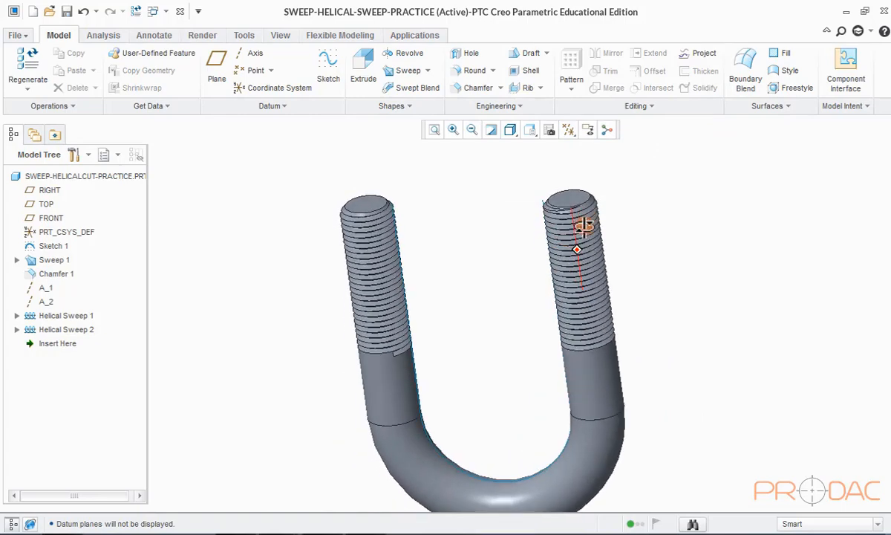
pyautogui.click(417, 407)
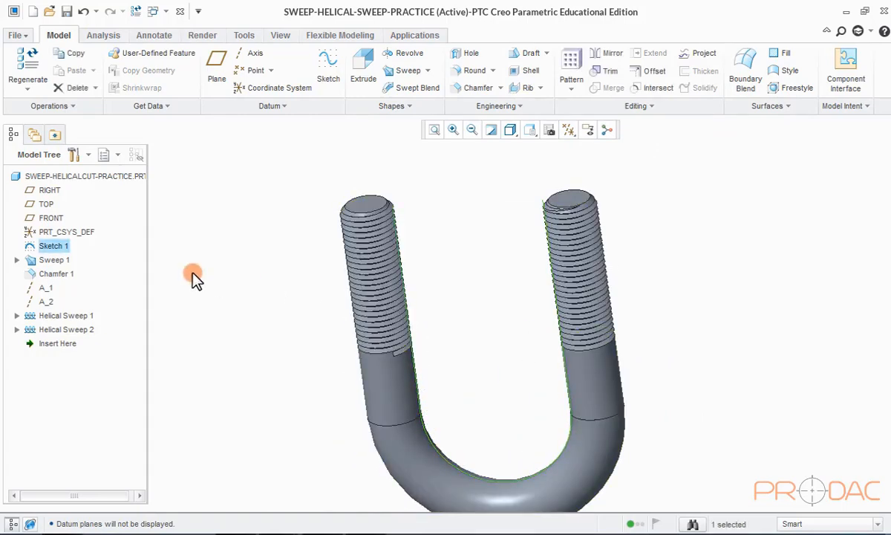
pyautogui.moveTo(312, 252)
pyautogui.mouseDown(button='middle')
pyautogui.moveTo(296, 220)
pyautogui.moveTo(316, 199)
pyautogui.moveTo(306, 214)
pyautogui.moveTo(357, 236)
pyautogui.mouseUp(button='middle')
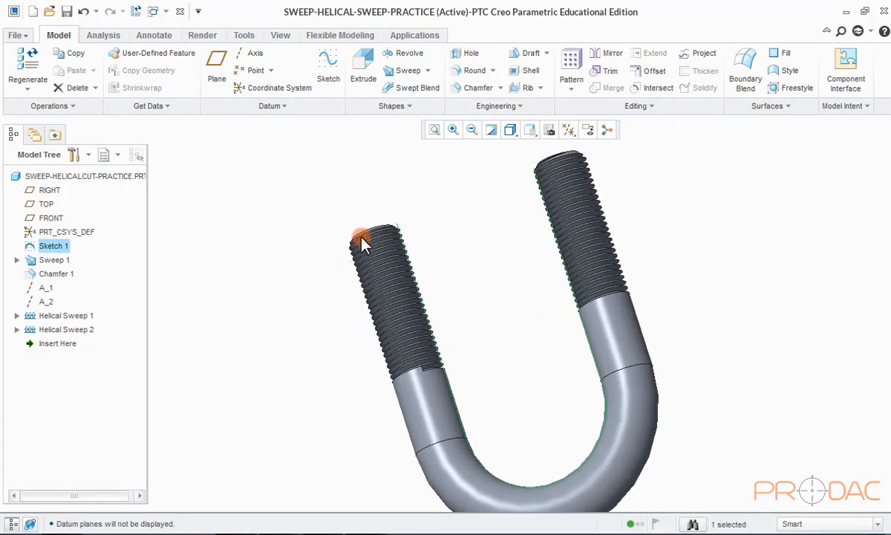
pyautogui.click(398, 231)
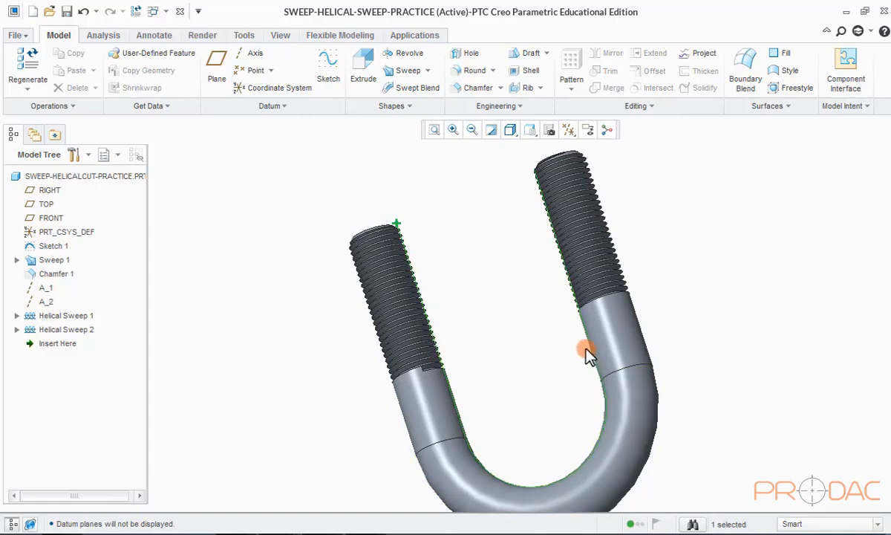
pyautogui.click(504, 311)
pyautogui.click(52, 246)
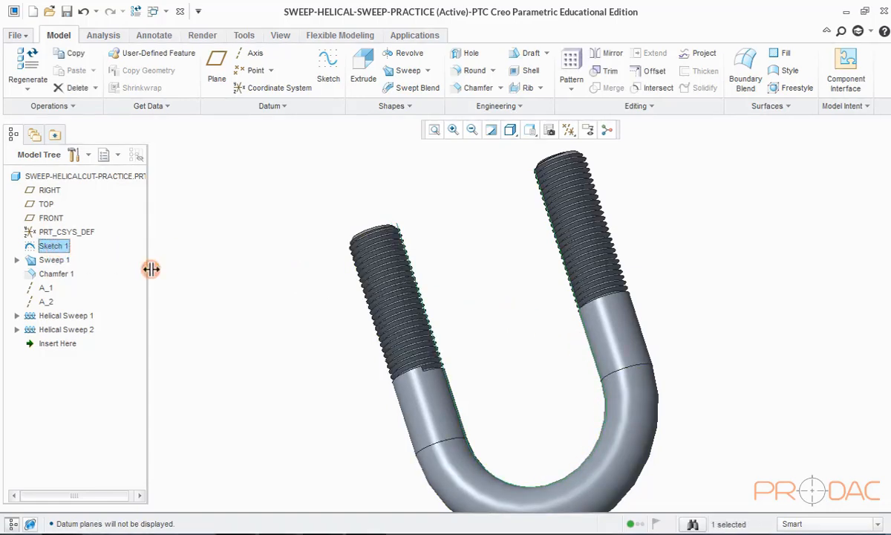
pyautogui.click(289, 262)
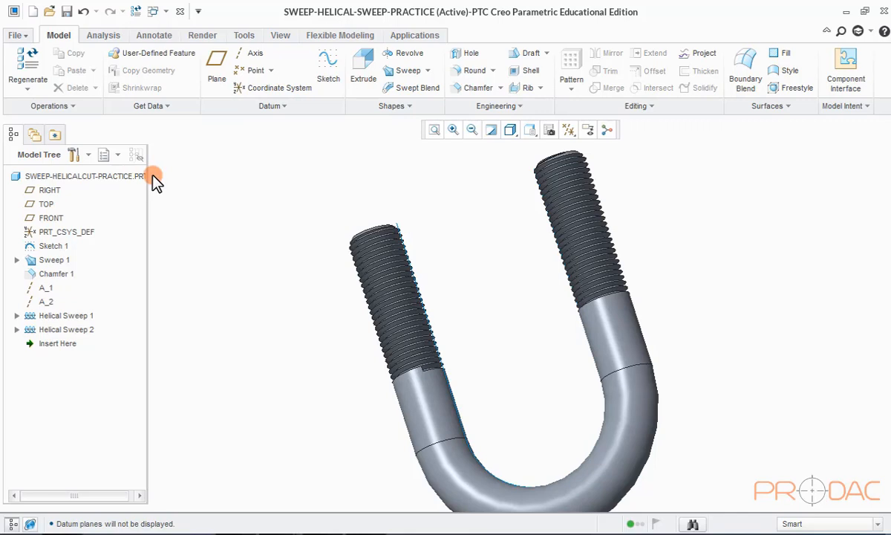
# - Show the layer tree and hide the 03___PRT_ALL_CURVES layer
pyautogui.click(111, 155)
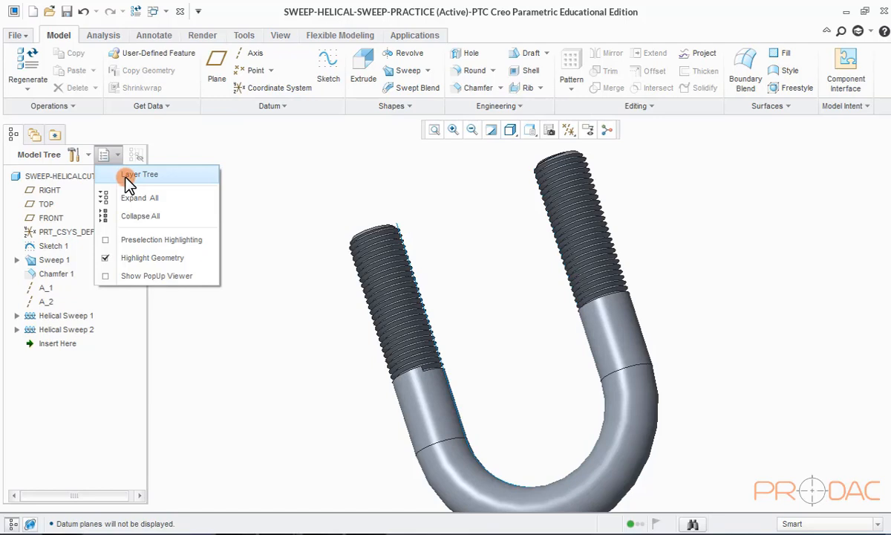
pyautogui.click(126, 176)
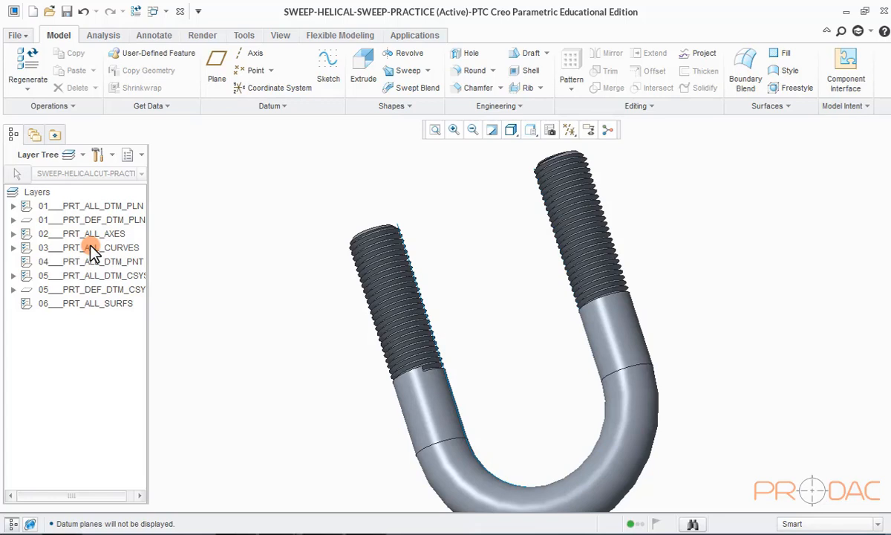
pyautogui.click(90, 248)
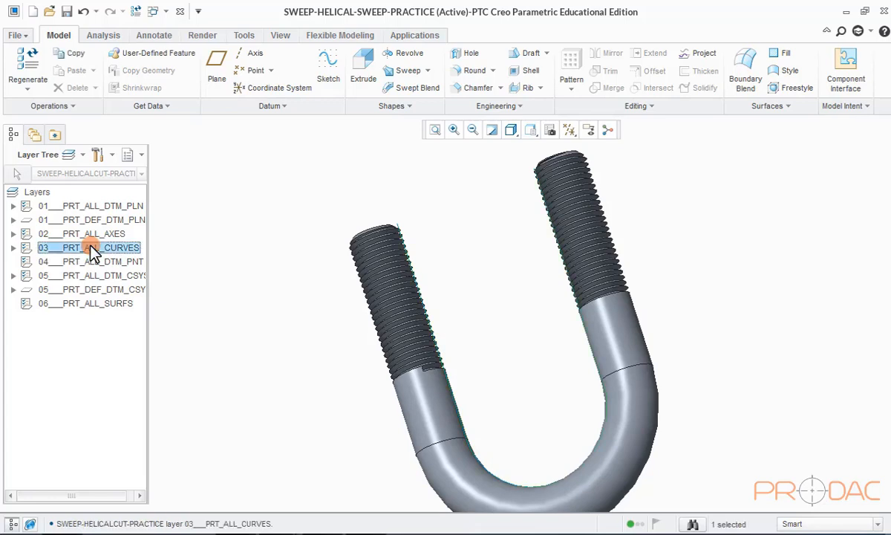
pyautogui.rightClick(90, 248)
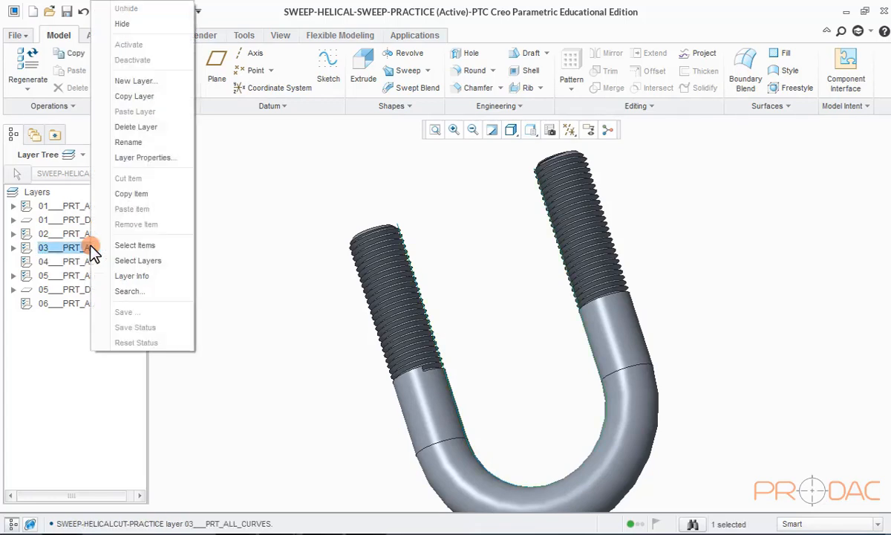
pyautogui.click(124, 24)
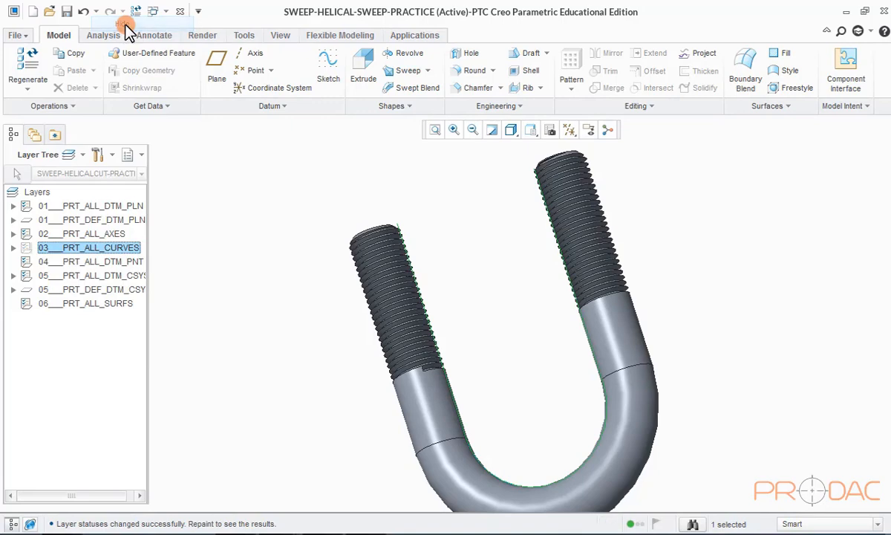
pyautogui.click(319, 218)
# - Inspect the threaded legs without the curve and save the status of the changed layers
pyautogui.scroll(-2, 403, 225)
pyautogui.moveTo(426, 282); pyautogui.dragTo(428, 325, button='middle')
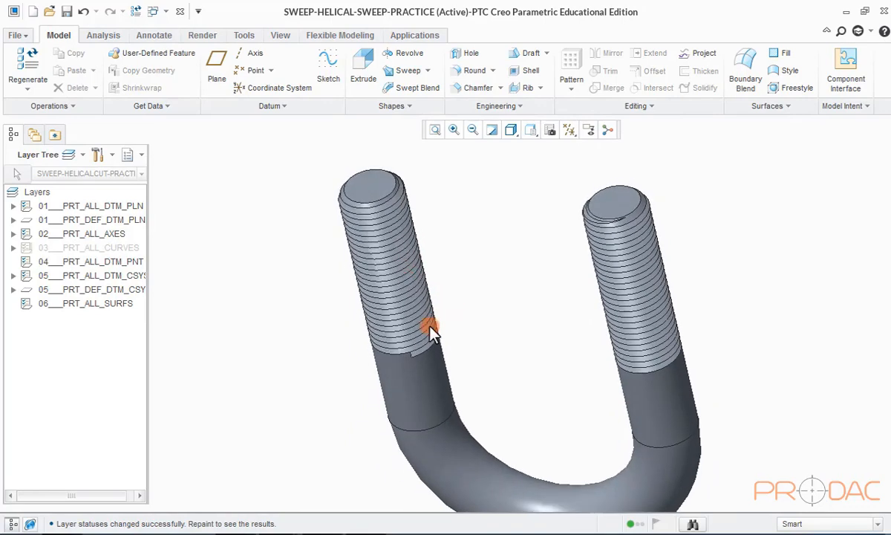
pyautogui.rightClick(38, 192)
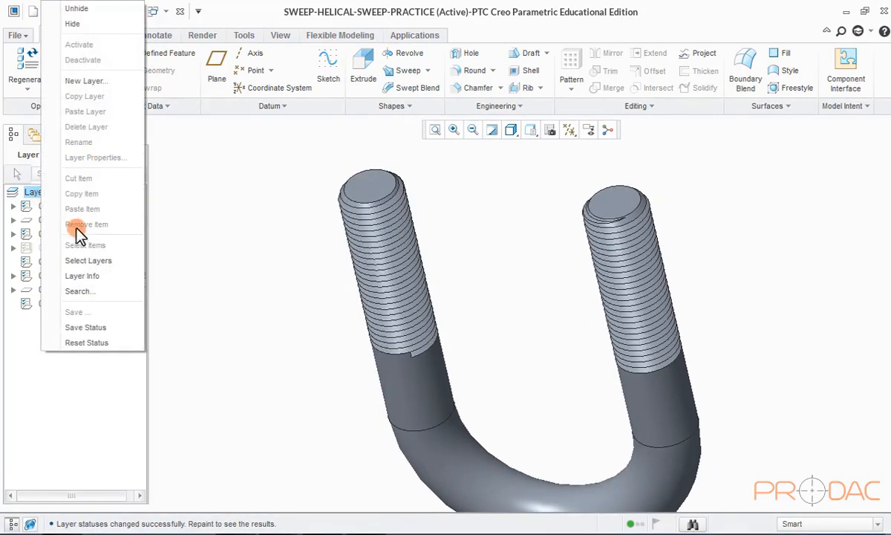
pyautogui.click(91, 329)
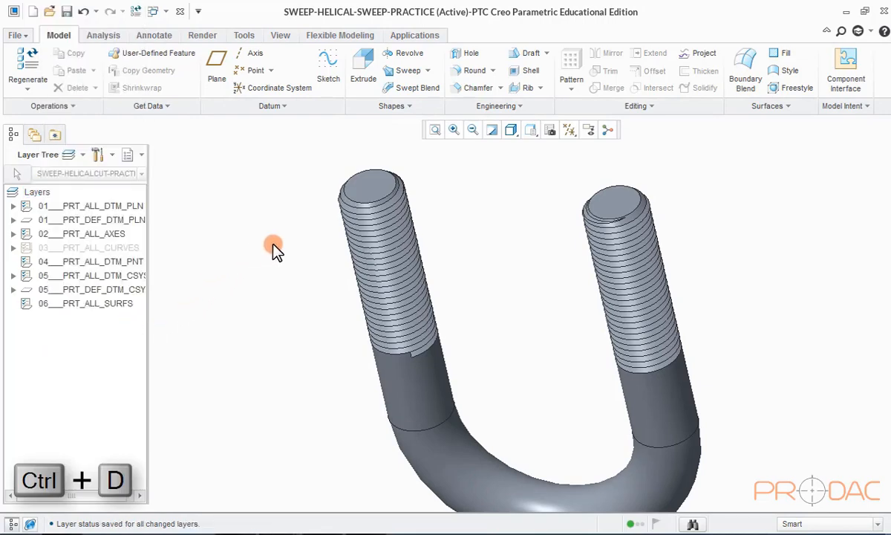
# - Return the U-bolt to its standard orientation
pyautogui.hotkey('ctrl', 'd')
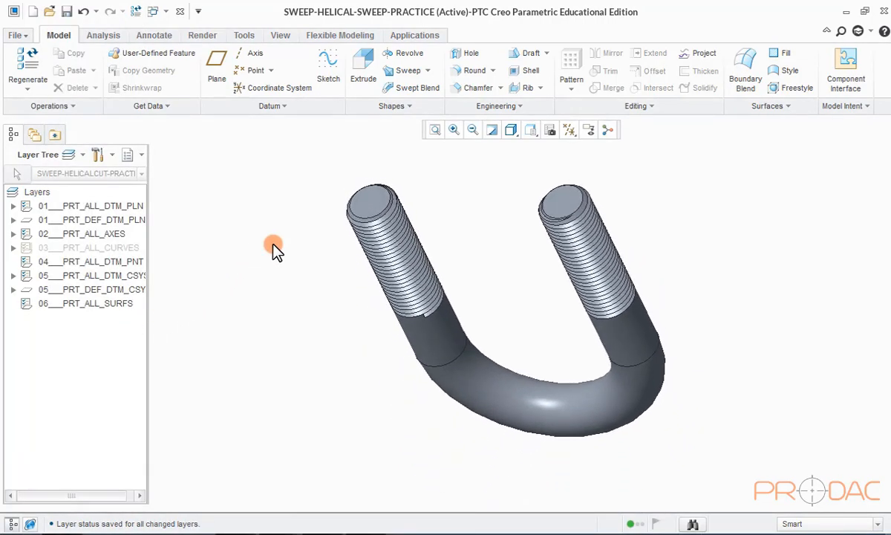
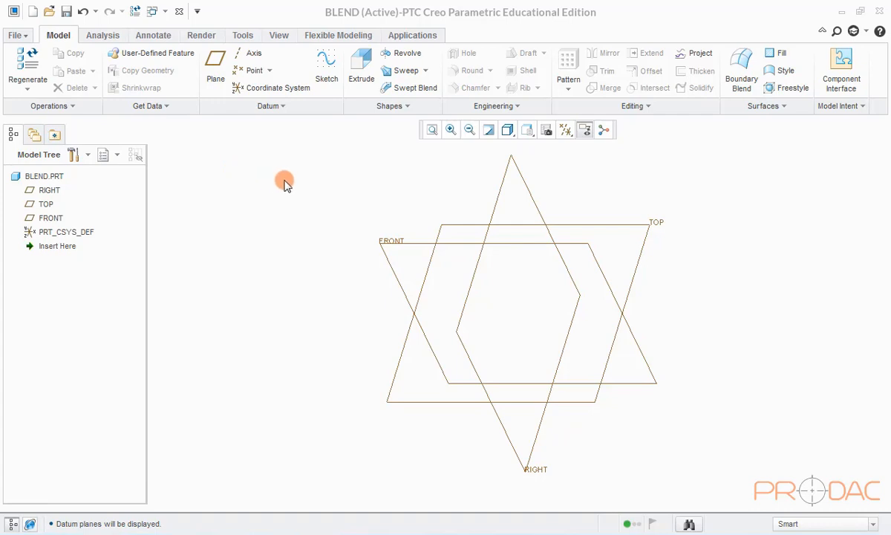
# - Start a Blend with sketched sections and open Section 1's internal sketch on the TOP plane, with RIGHT as the right-facing reference
pyautogui.click(408, 109)
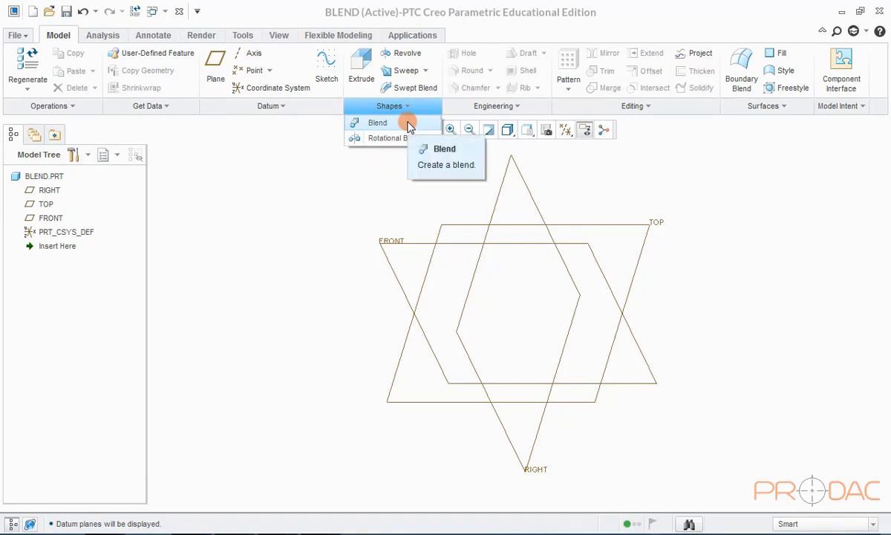
pyautogui.click(407, 123)
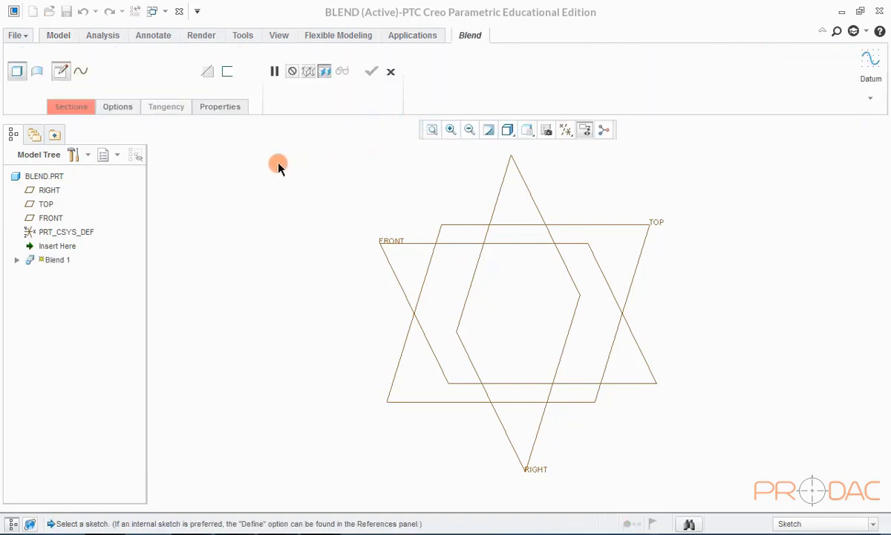
pyautogui.click(71, 107)
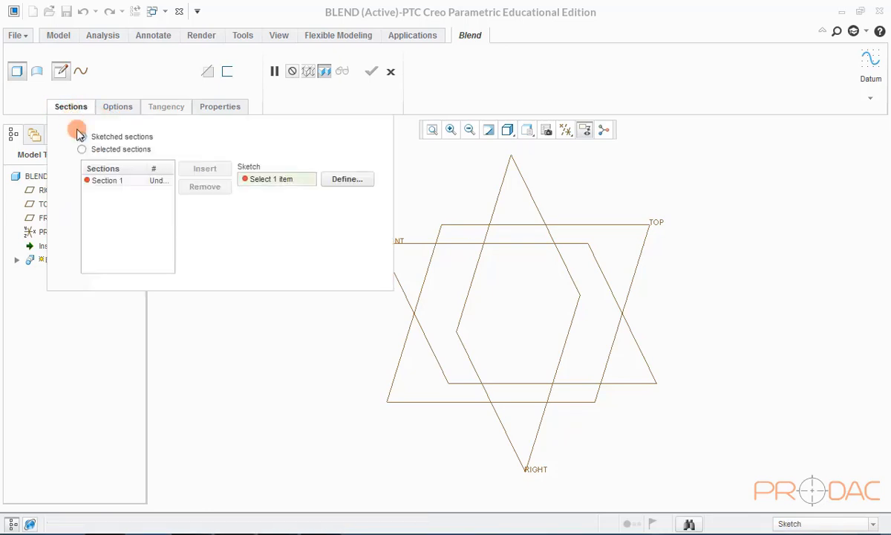
pyautogui.click(134, 182)
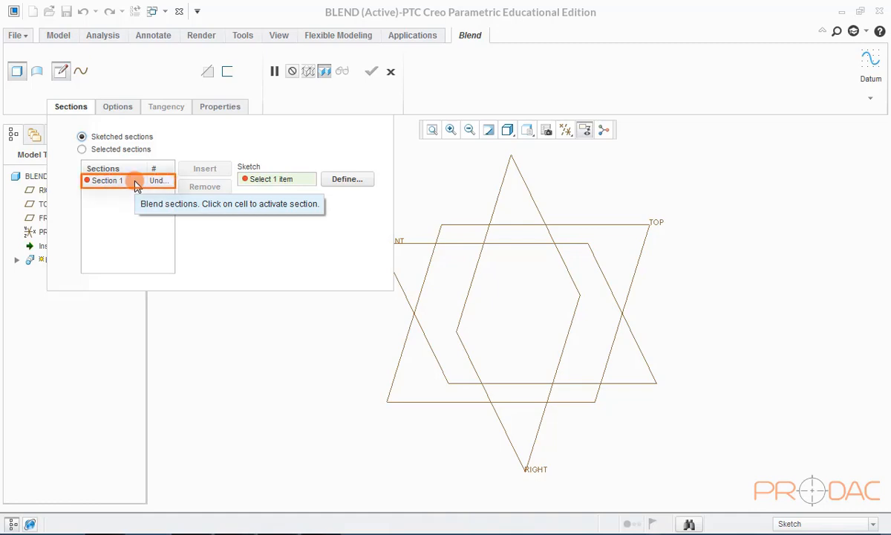
pyautogui.click(331, 182)
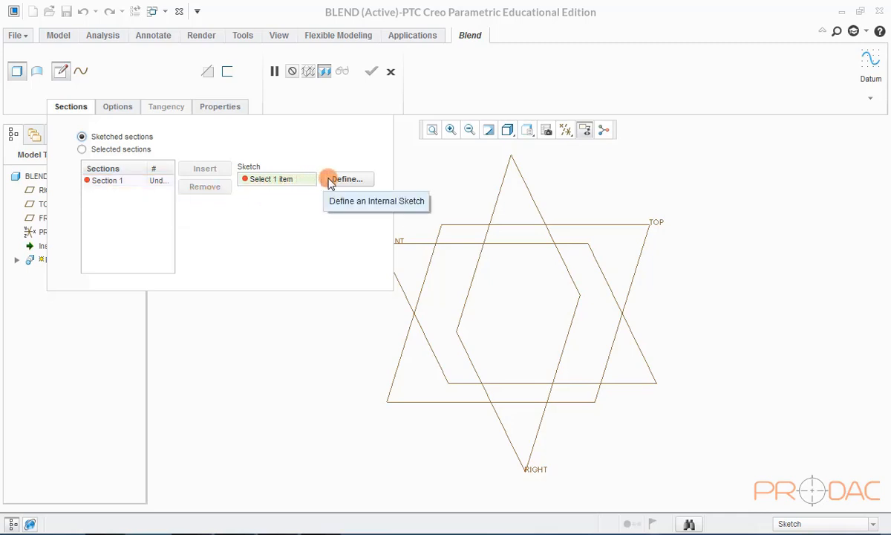
pyautogui.click(340, 182)
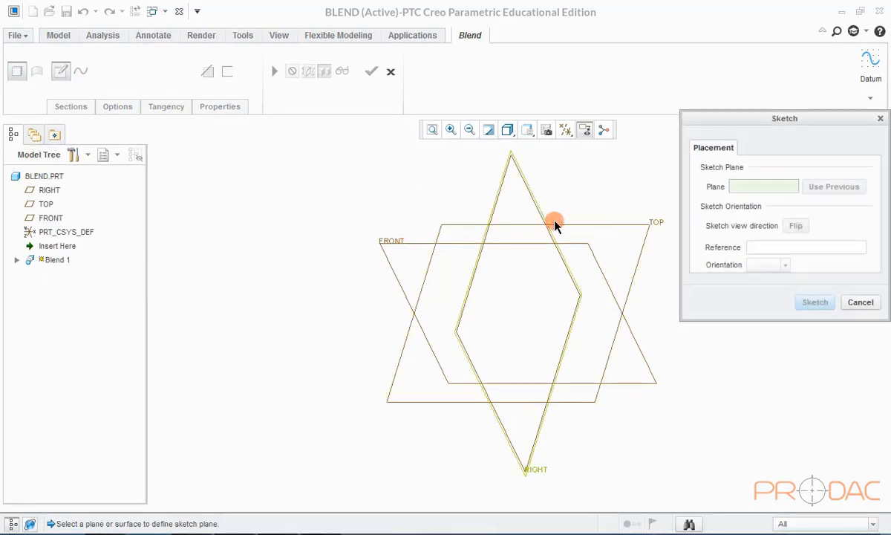
pyautogui.click(622, 224)
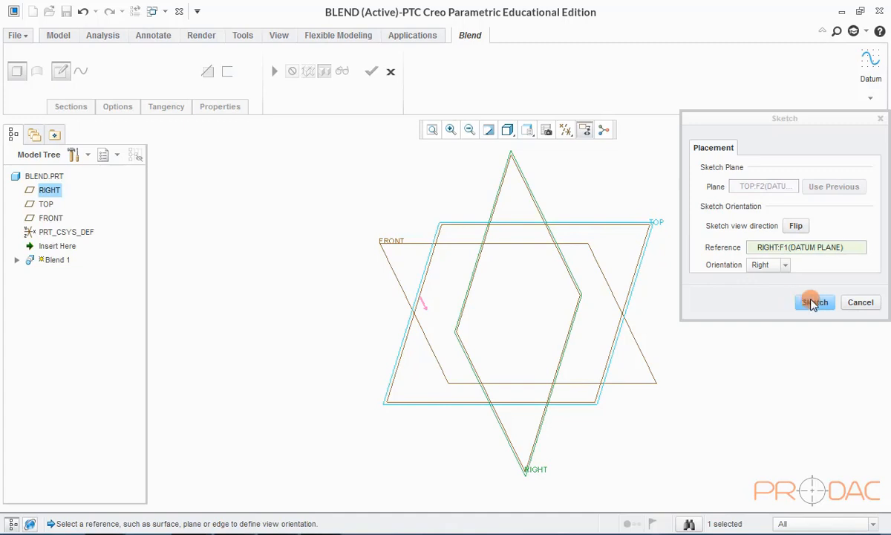
pyautogui.click(814, 303)
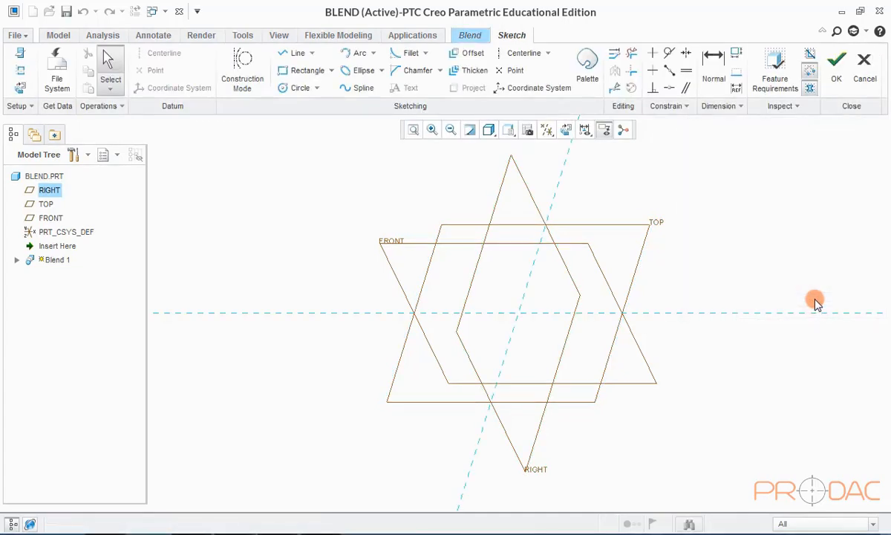
pyautogui.click(565, 130)
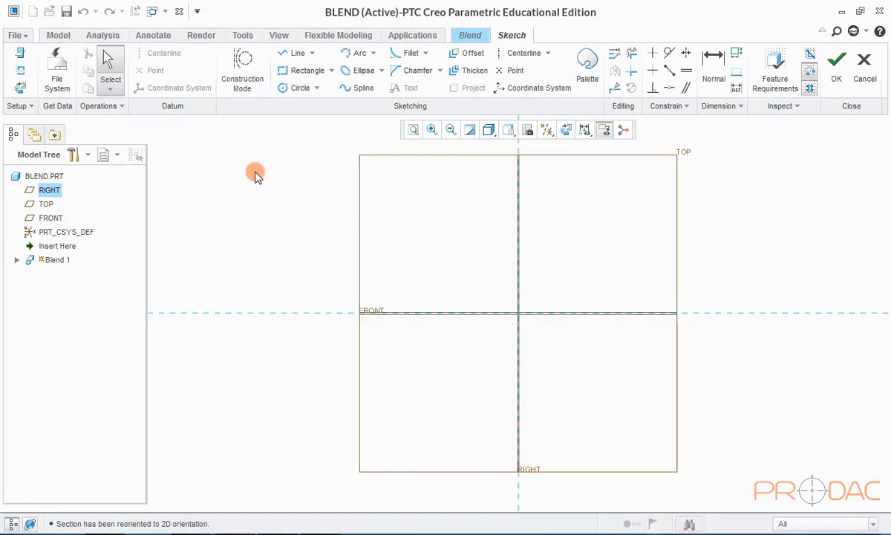
# - Draw a vertical and a horizontal centerline along the sketch references through the origin
pyautogui.click(502, 55)
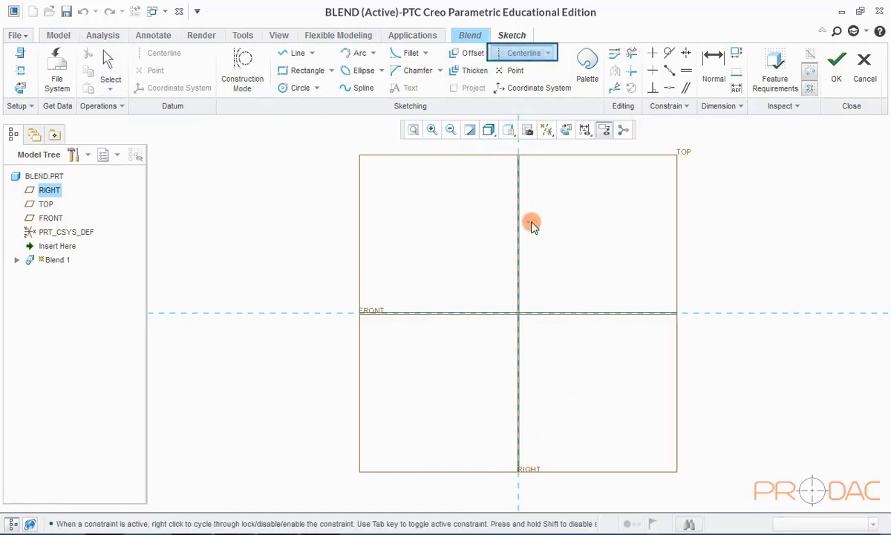
pyautogui.click(610, 312)
pyautogui.click(633, 313)
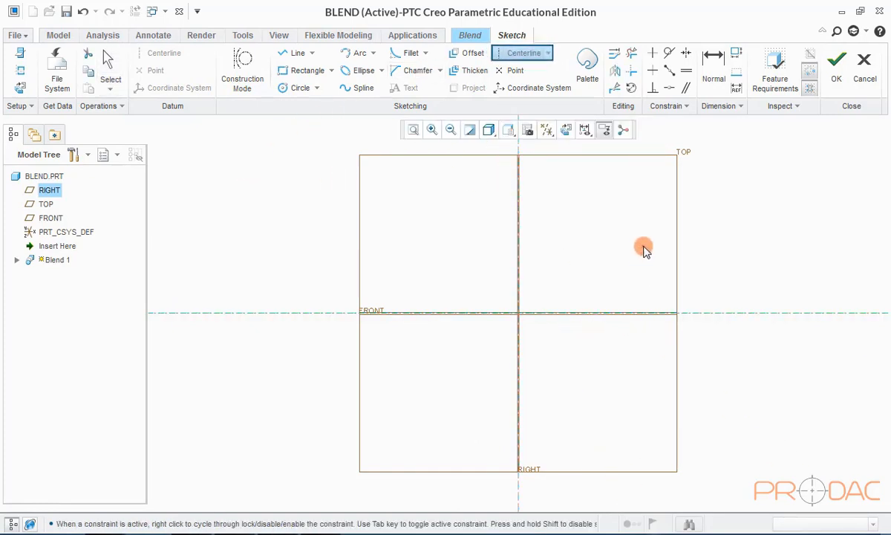
pyautogui.middleClick(729, 221)
# - Sketch a rectangle about 260 wide and 346 high, symmetric about both centerlines
pyautogui.click(300, 74)
pyautogui.click(436, 204)
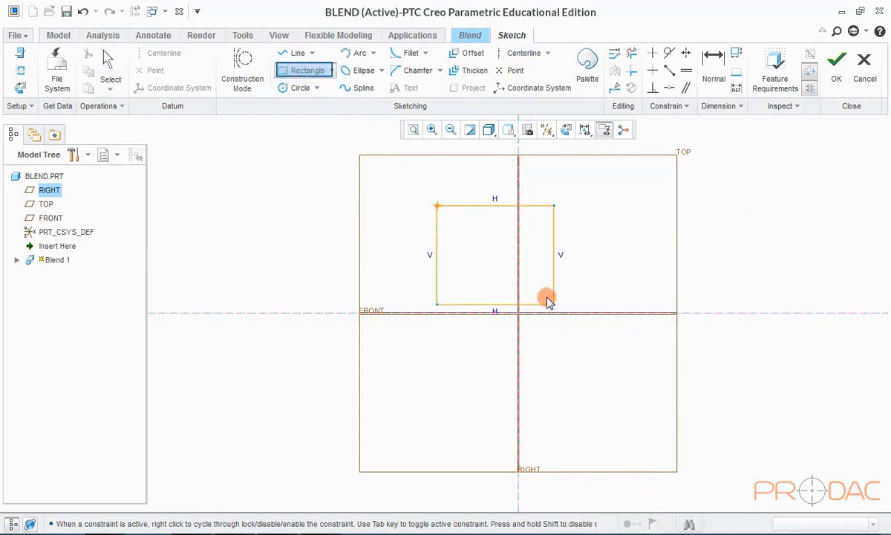
pyautogui.click(587, 421)
pyautogui.middleClick(692, 252)
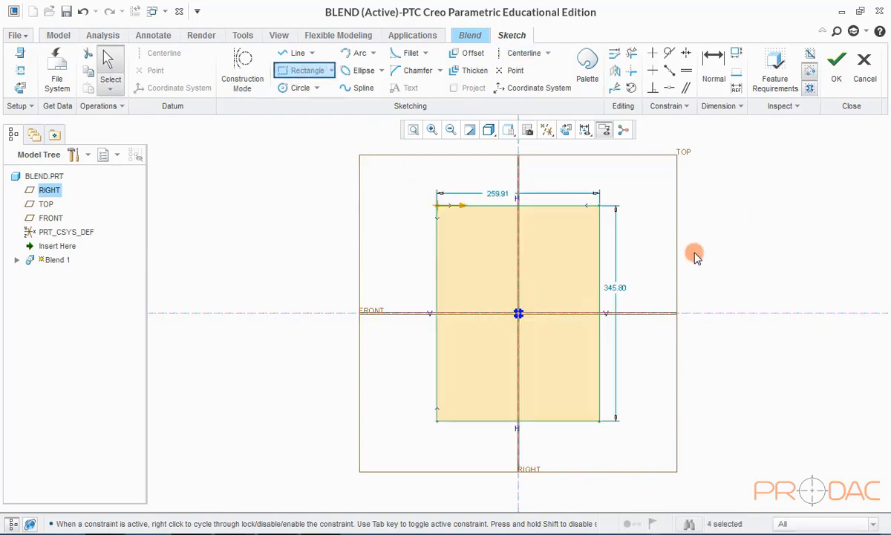
# - Set the rectangle's width and height to 200 each and finish the Section 1 sketch
pyautogui.doubleClick(493, 194)
pyautogui.write('200')
pyautogui.press('Return')
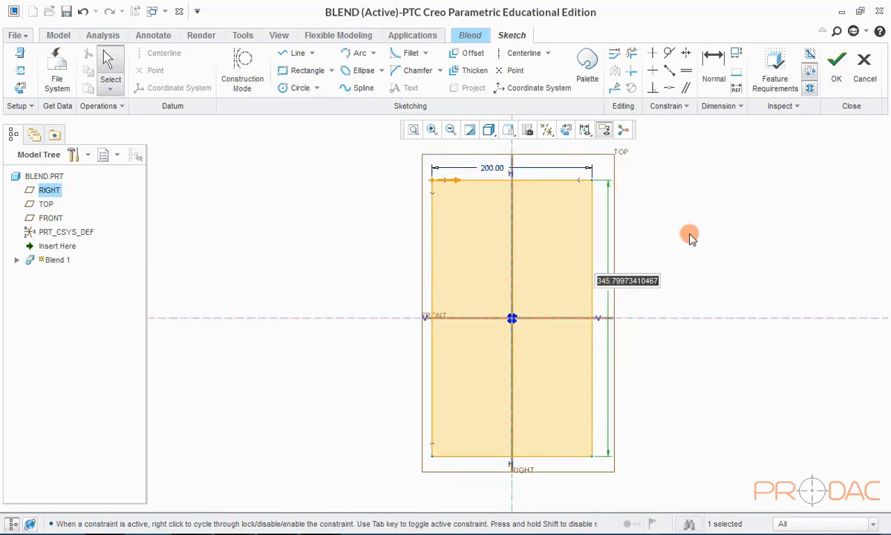
pyautogui.write('200')
pyautogui.press('Return')
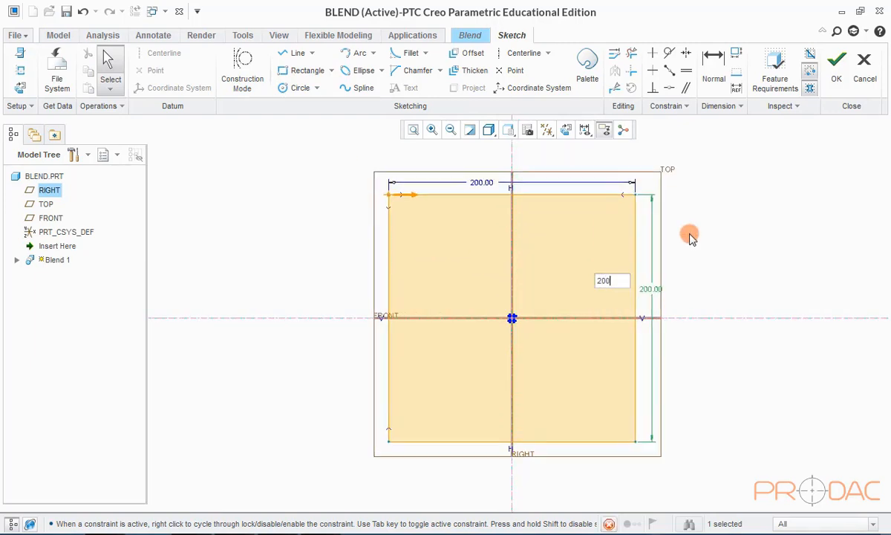
pyautogui.click(738, 219)
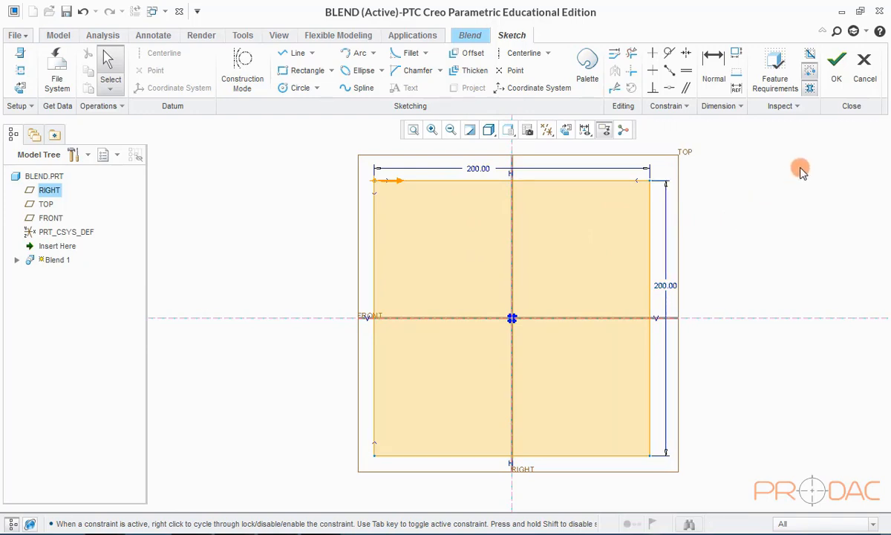
pyautogui.click(841, 77)
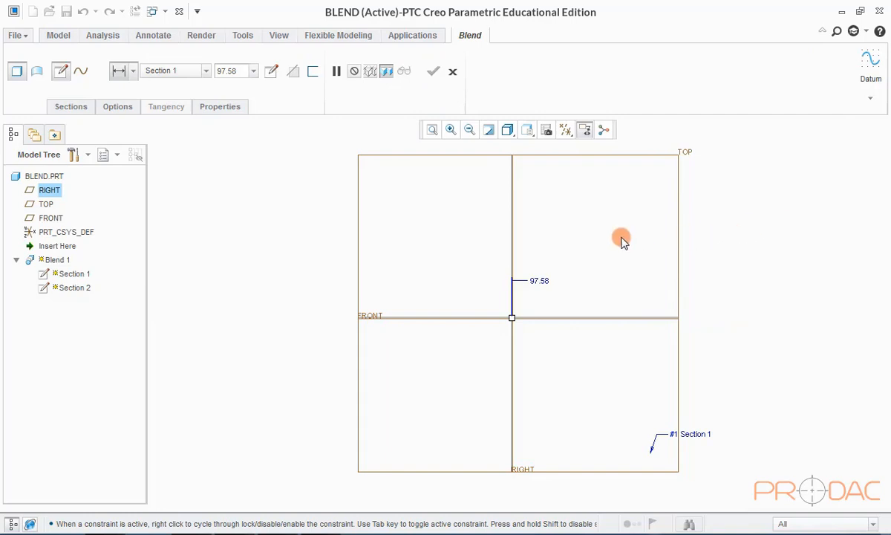
# - Offset Section 2 from Section 1 by 80 and open its sketch
pyautogui.click(70, 107)
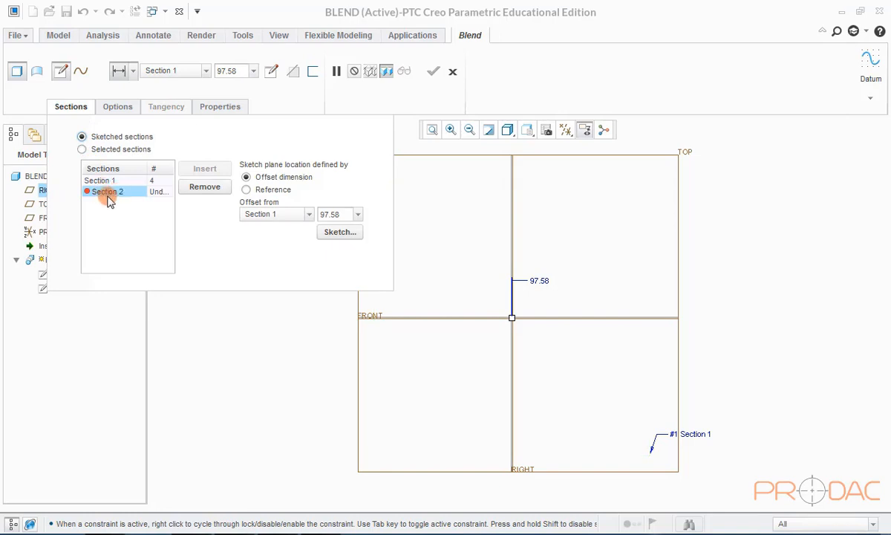
pyautogui.doubleClick(338, 214)
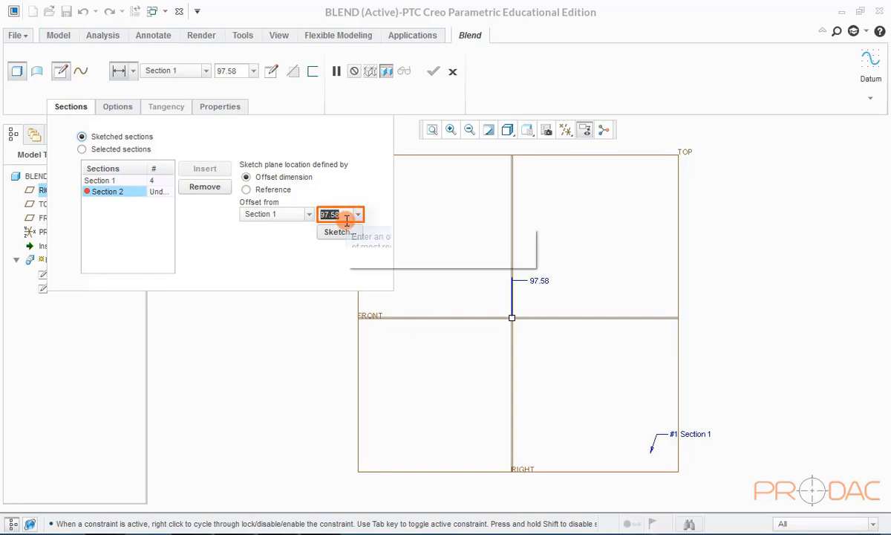
pyautogui.write('8')
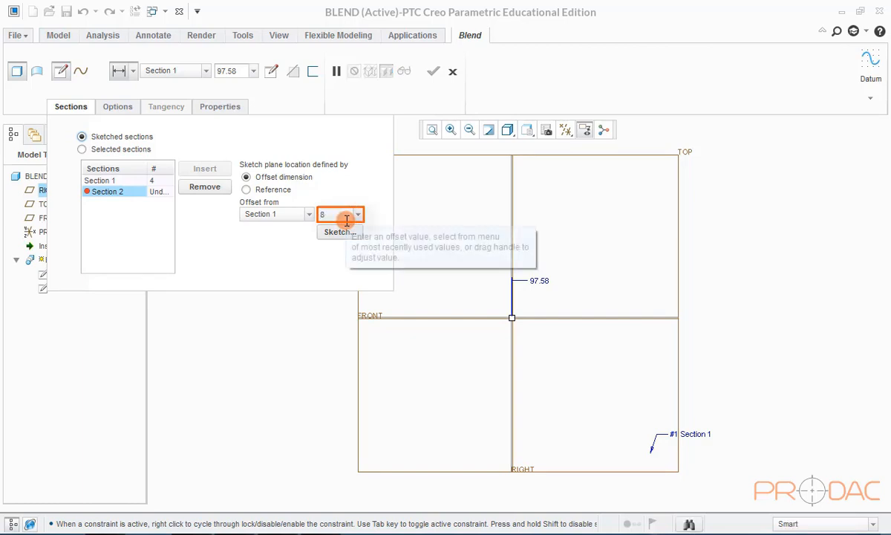
pyautogui.write('0')
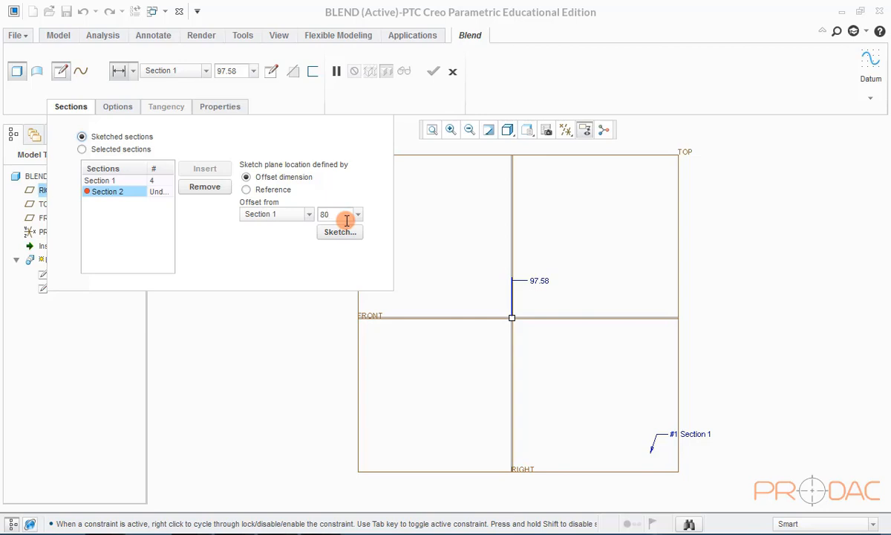
pyautogui.click(325, 235)
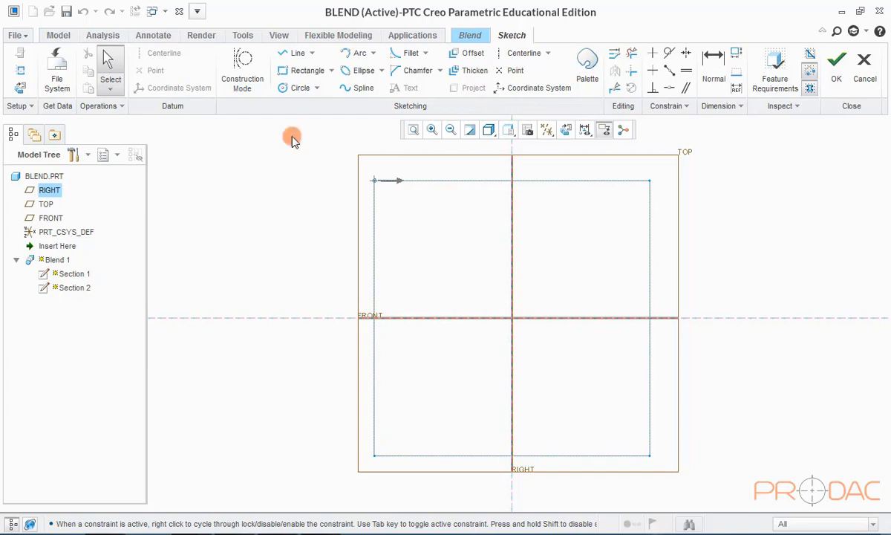
# - Sketch a rectangle about 138 wide and 154 high inside the Section 1 outline, symmetric about both centerlines
pyautogui.click(291, 71)
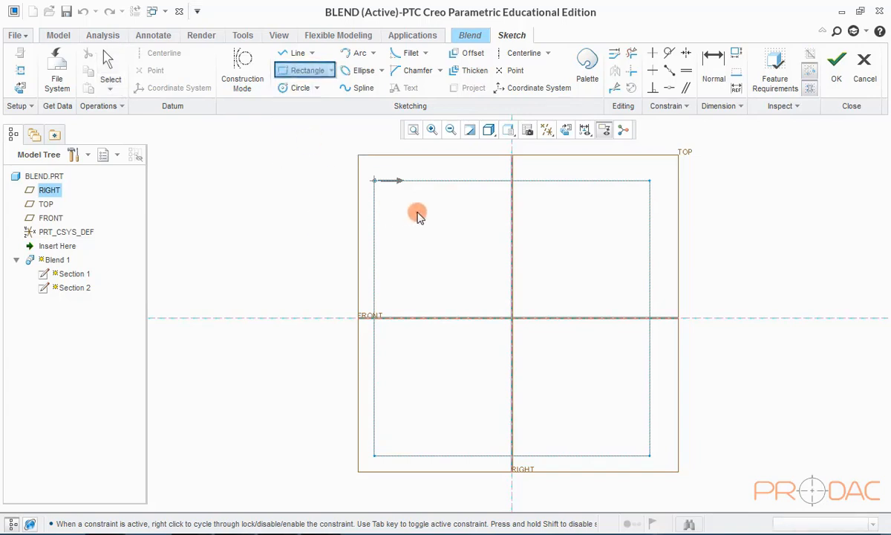
pyautogui.click(416, 212)
pyautogui.click(607, 424)
pyautogui.middleClick(734, 251)
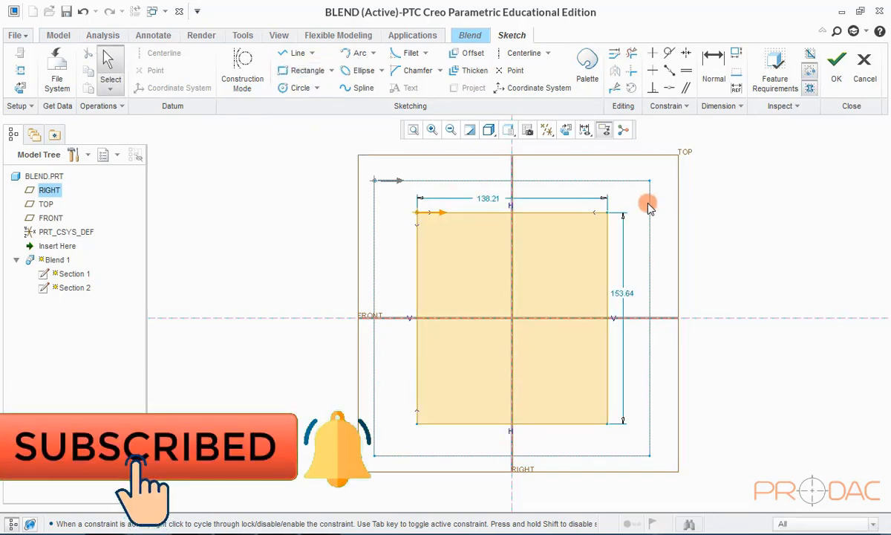
# - Set the inner rectangle's width and height to 100 each and finish the Section 2 sketch
pyautogui.doubleClick(481, 201)
pyautogui.write('100')
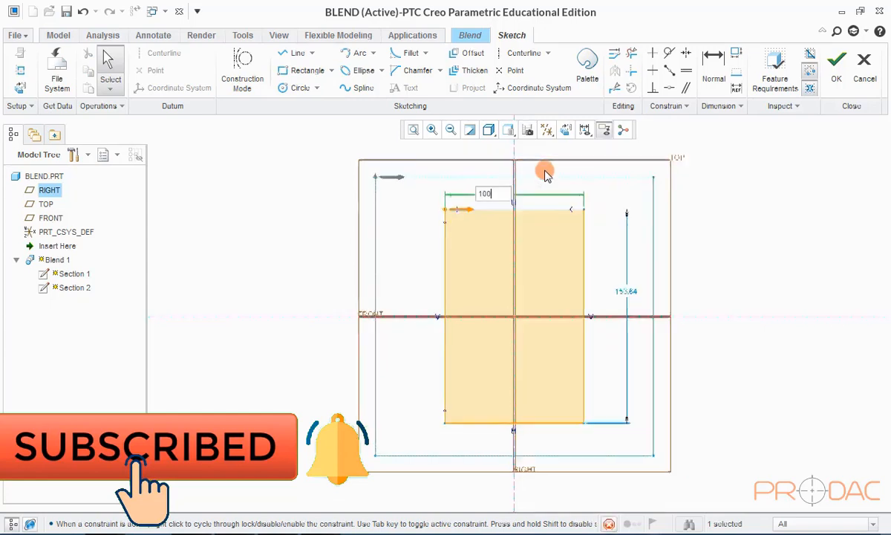
pyautogui.press('Return')
pyautogui.write('100')
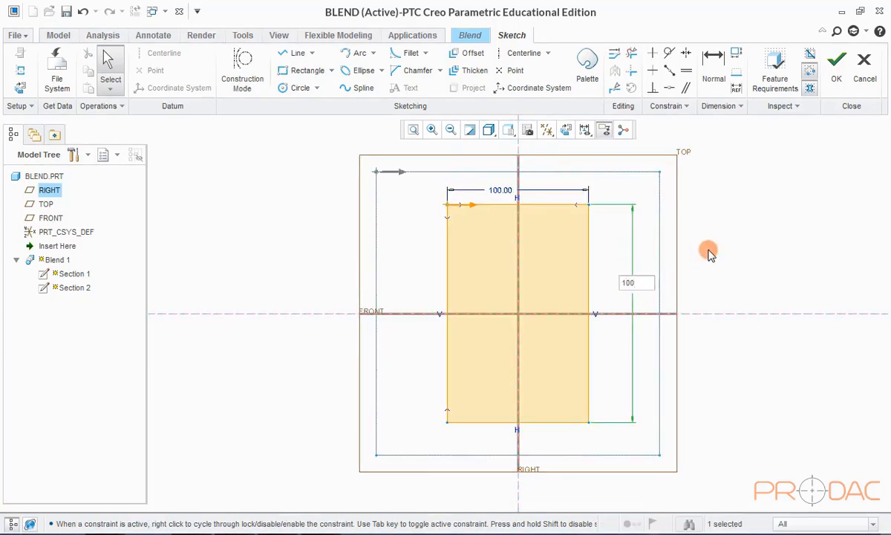
pyautogui.press('Return')
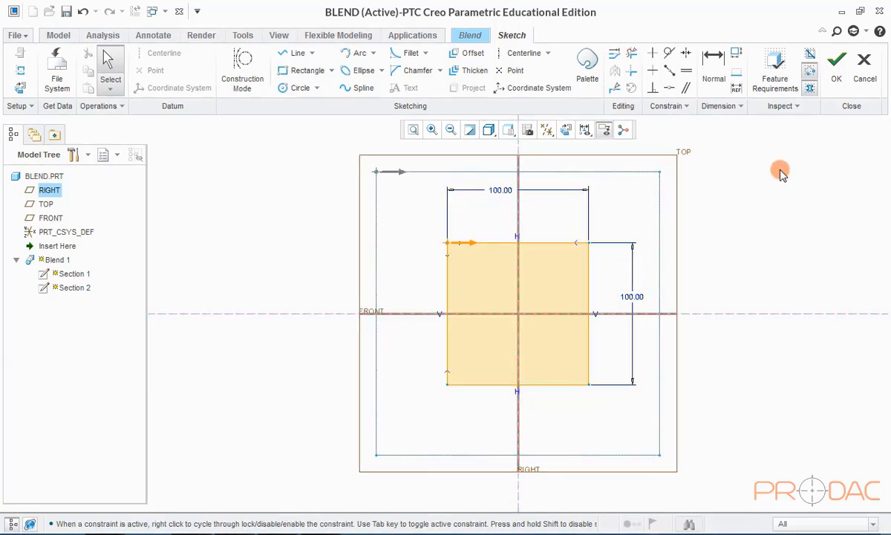
pyautogui.click(838, 81)
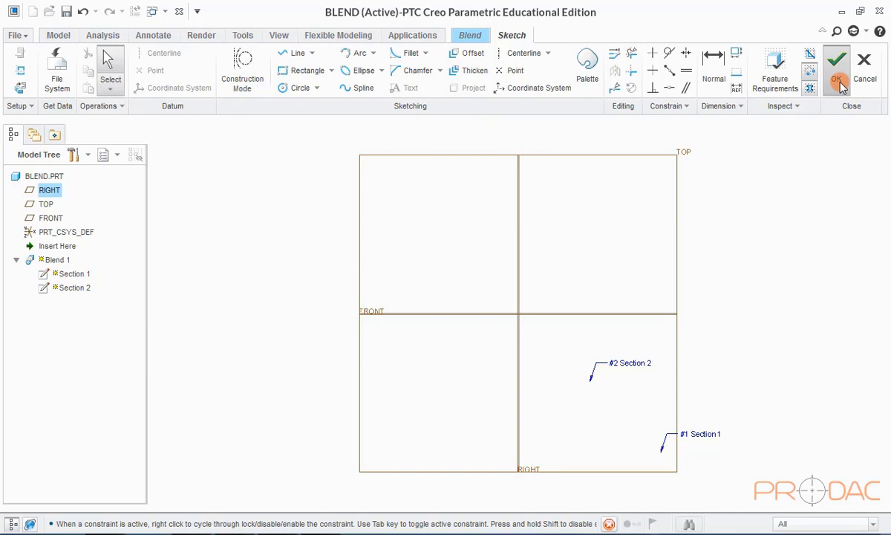
pyautogui.click(839, 82)
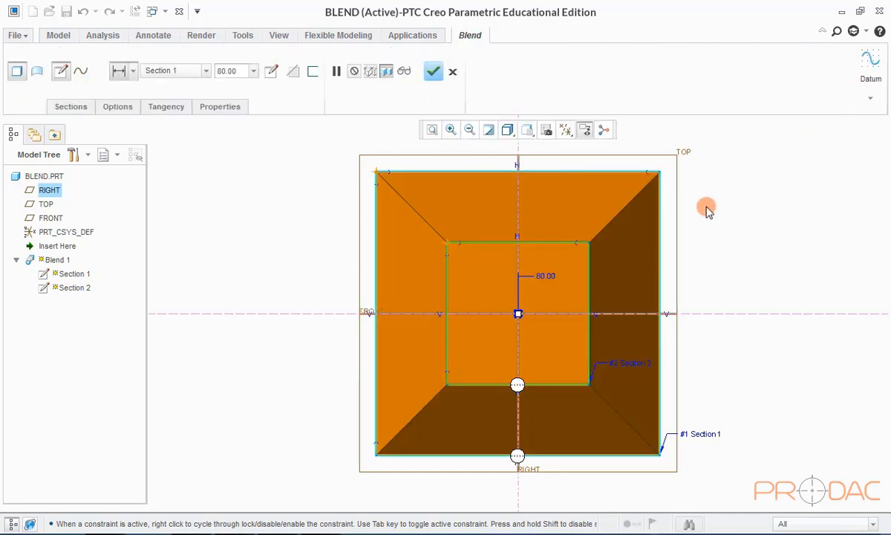
# - Inspect the blend preview between the two square sections in 3D and complete the feature
pyautogui.moveTo(706, 207)
pyautogui.mouseDown(button='middle')
pyautogui.moveTo(666, 245)
pyautogui.moveTo(667, 204)
pyautogui.moveTo(642, 165)
pyautogui.moveTo(607, 144)
pyautogui.moveTo(643, 213)
pyautogui.moveTo(541, 320)
pyautogui.mouseUp(button='middle')
pyautogui.scroll(2, 618, 201)
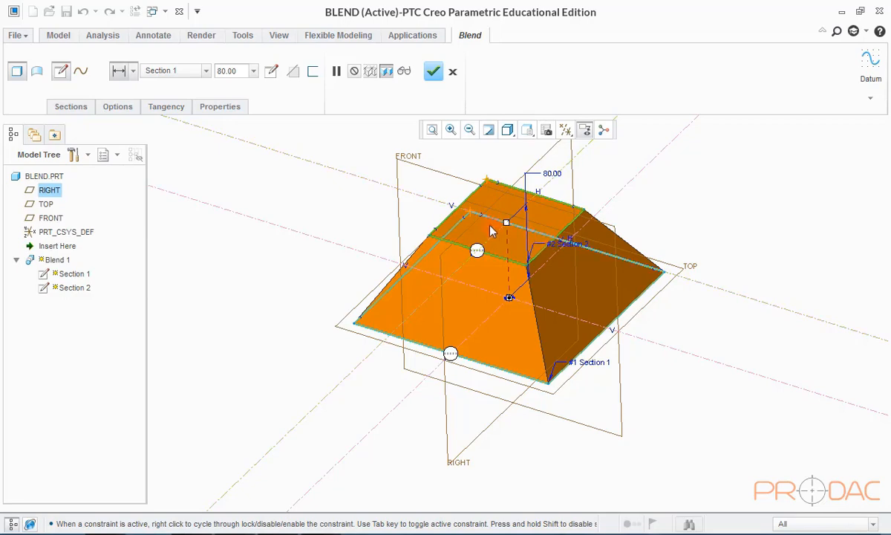
pyautogui.moveTo(557, 187); pyautogui.dragTo(553, 172, button='middle')
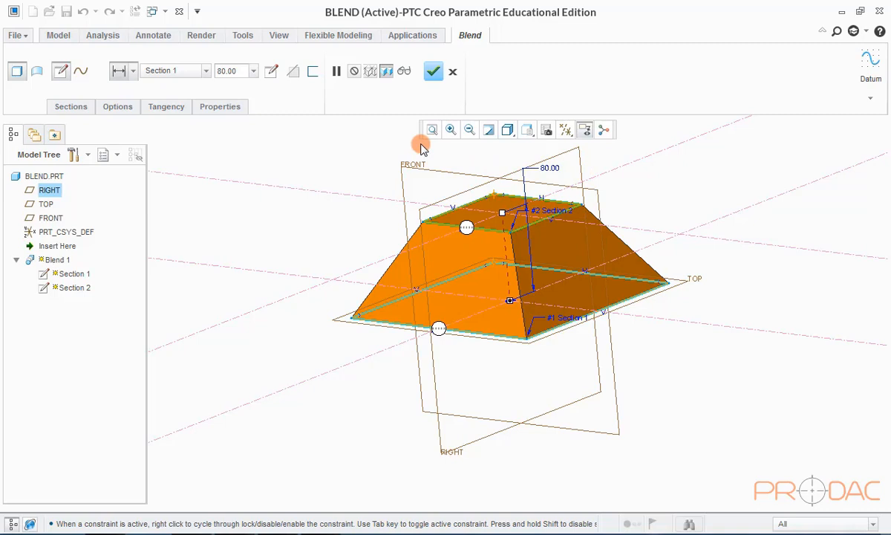
pyautogui.click(436, 71)
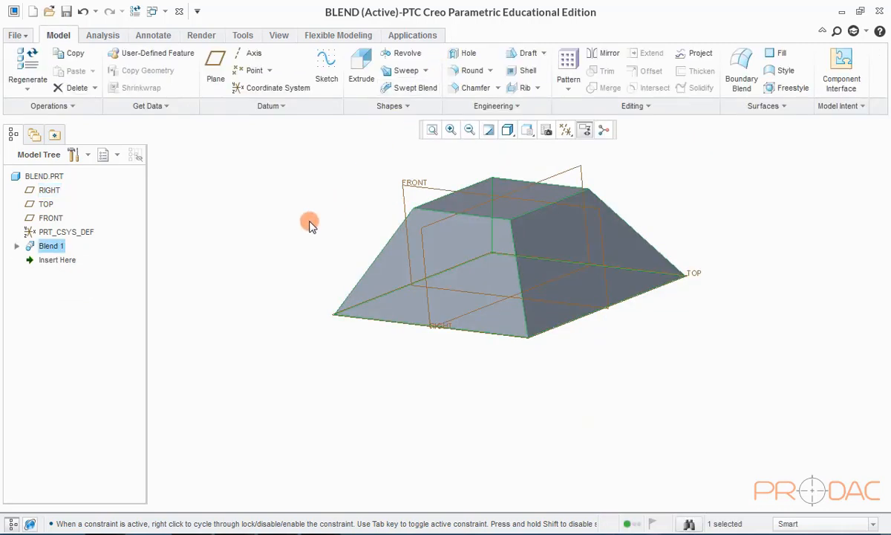
# - Hide all datum displays, including the datum planes, so only the blend solid is shown
pyautogui.click(565, 130)
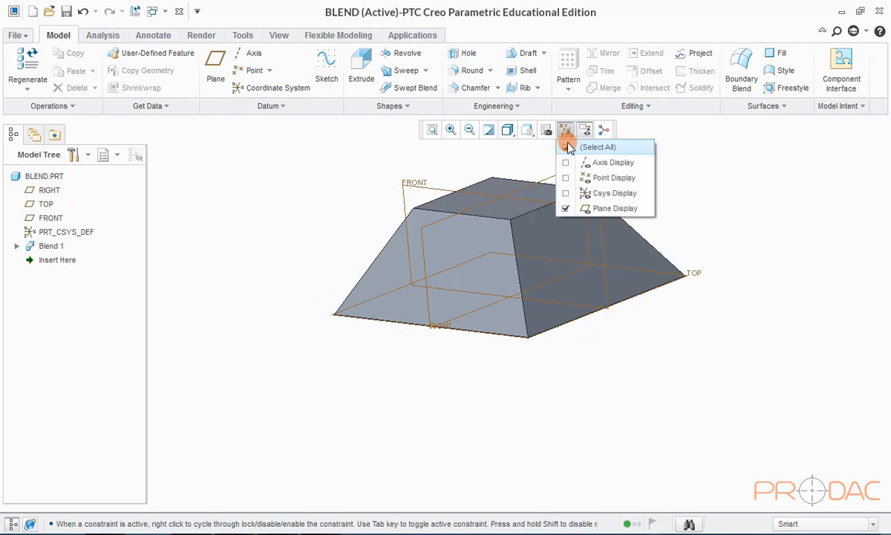
pyautogui.click(567, 147)
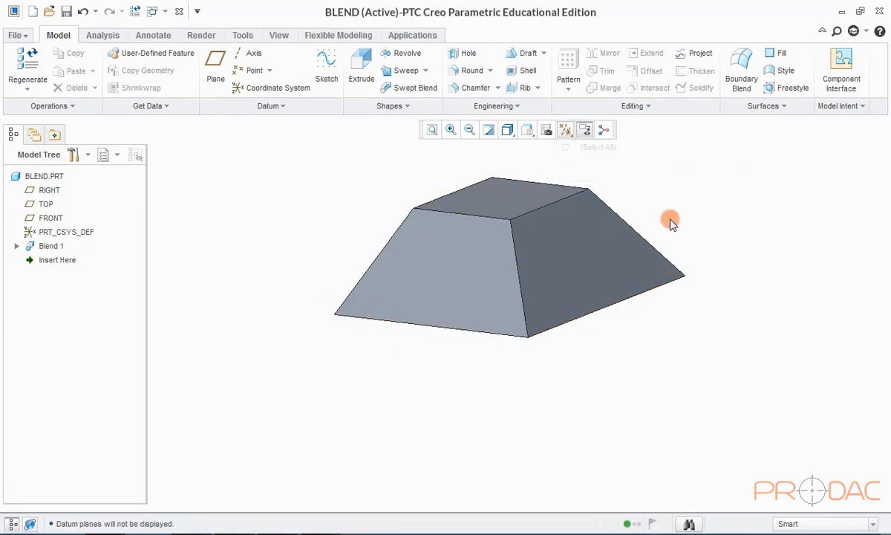
pyautogui.hotkey('ctrl', 'd')
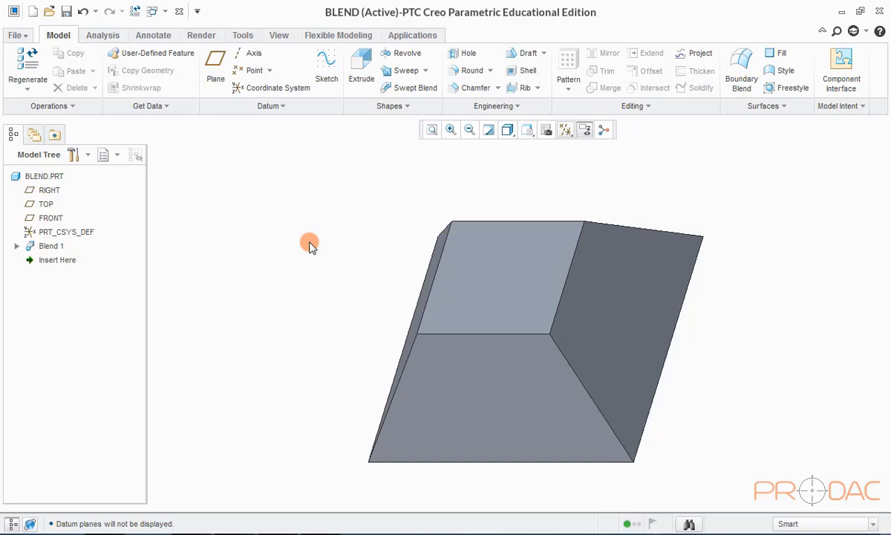
pyautogui.moveTo(311, 247)
pyautogui.mouseDown(button='middle')
pyautogui.moveTo(412, 254)
pyautogui.moveTo(528, 201)
pyautogui.moveTo(473, 231)
pyautogui.moveTo(360, 214)
pyautogui.mouseUp(button='middle')
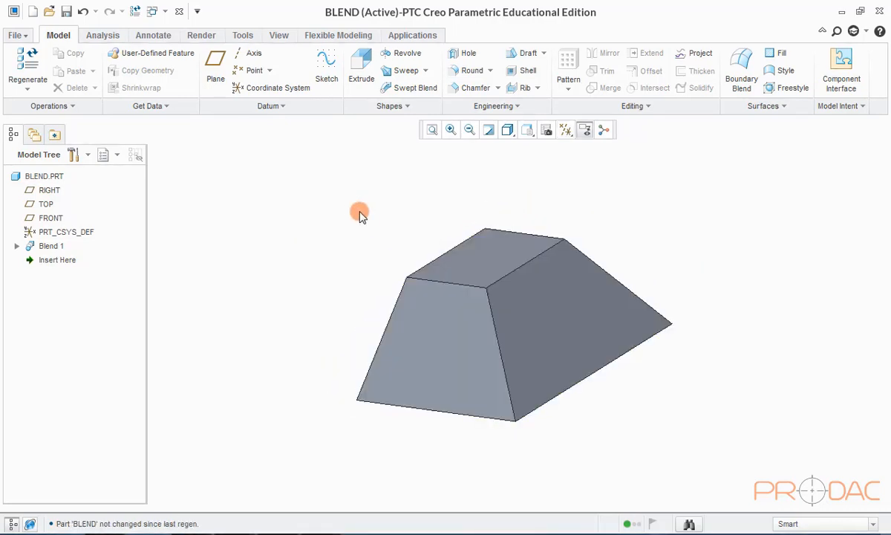
pyautogui.hotkey('ctrl', 'd')
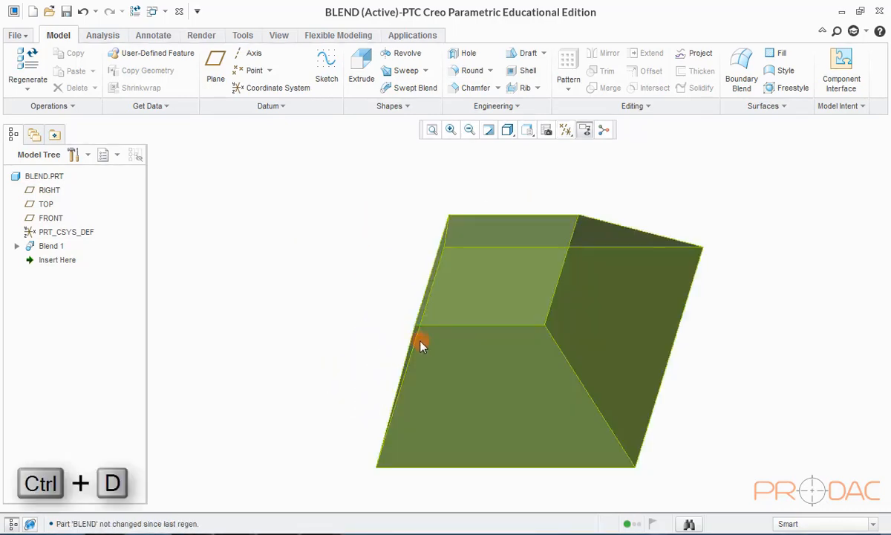
# - Edit the definition of the blend feature and add a new third section after Section 2
pyautogui.click(421, 345)
pyautogui.rightClick(278, 199)
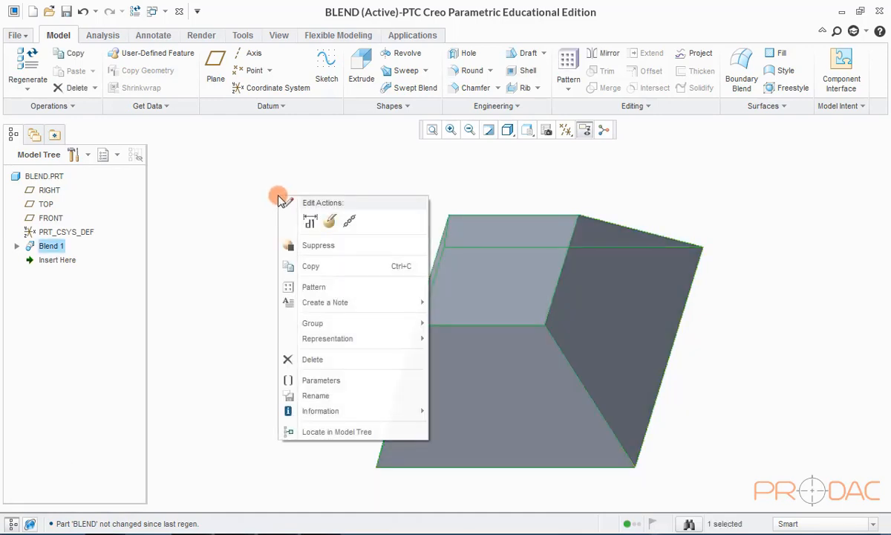
pyautogui.click(328, 226)
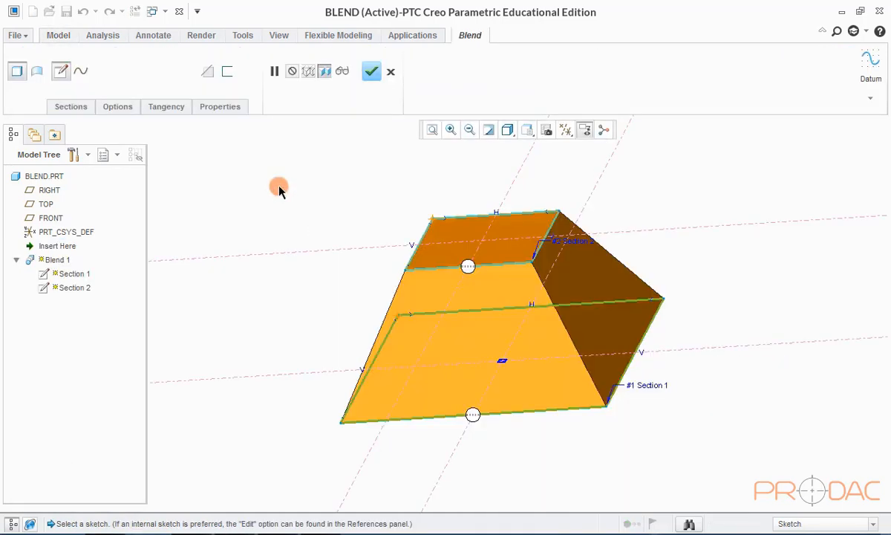
pyautogui.click(72, 107)
pyautogui.rightClick(115, 191)
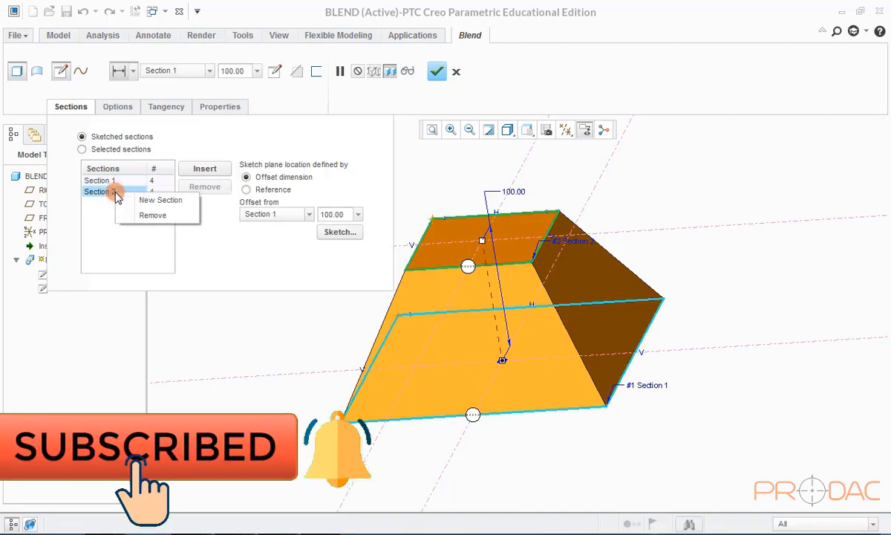
pyautogui.click(149, 200)
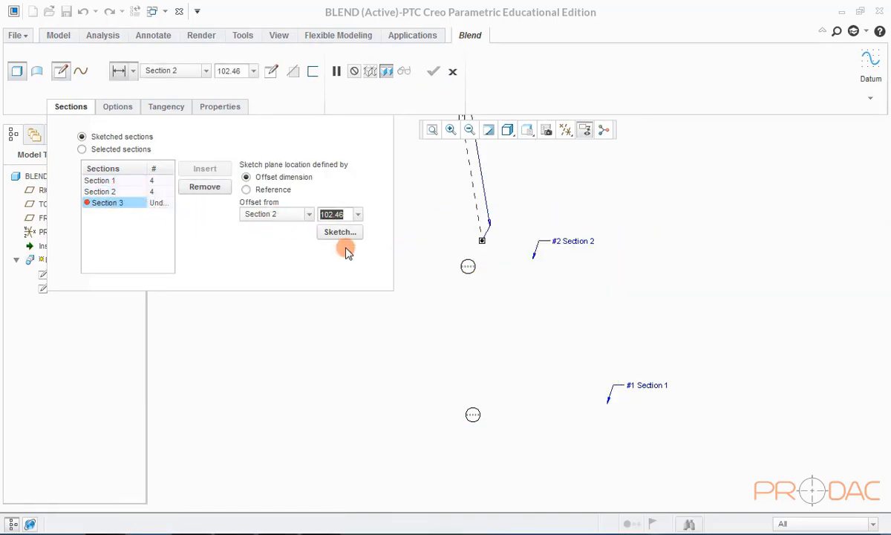
# - Offset Section 3 from Section 2 by 50 and open its sketch
pyautogui.write('50')
pyautogui.press('Return')
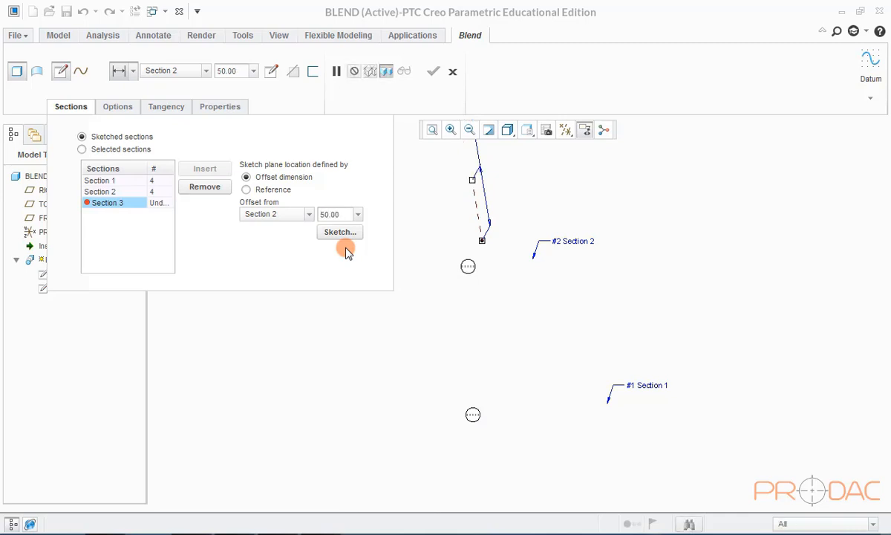
pyautogui.click(342, 234)
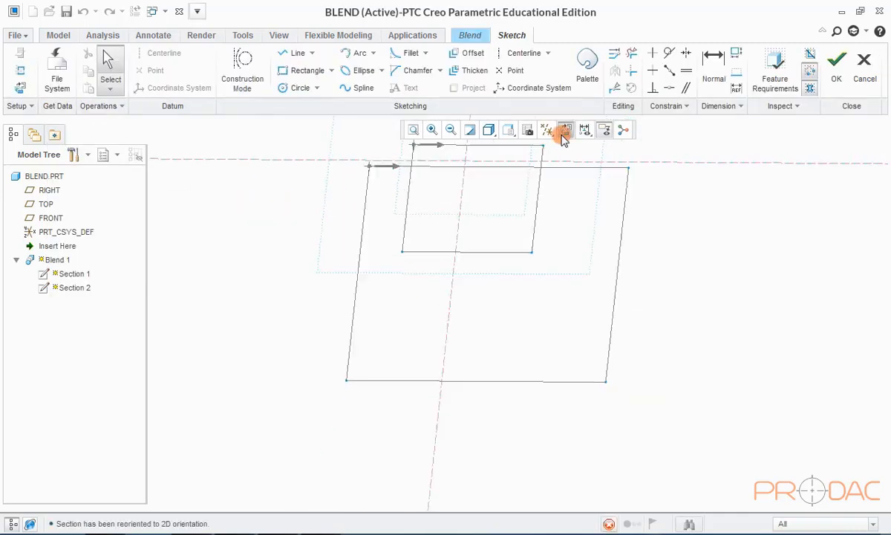
# - Sketch a rectangle about 57 wide and 53 high inside the Section 2 outline, symmetric about both centerlines
pyautogui.click(304, 69)
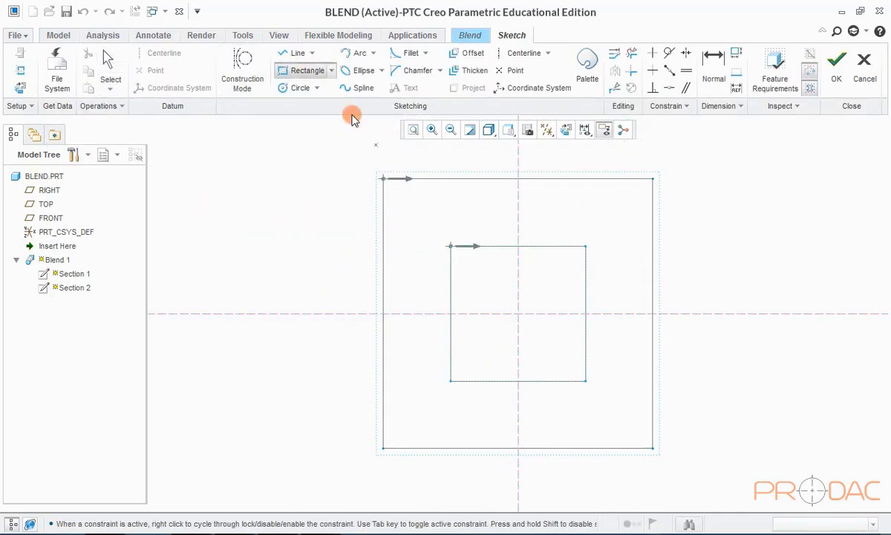
pyautogui.click(479, 277)
pyautogui.click(556, 349)
# - Set the innermost rectangle's width and height to 50 each and finish the Section 3 sketch
pyautogui.doubleClick(511, 261)
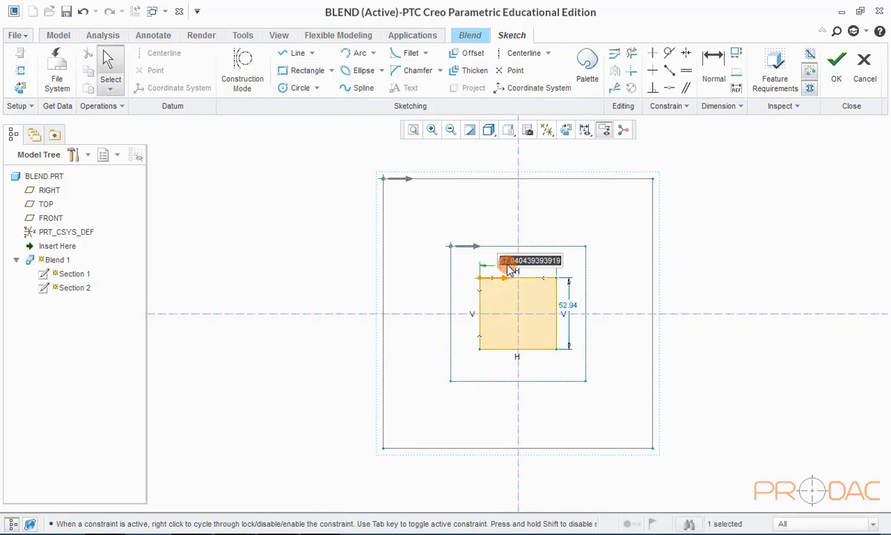
pyautogui.write('50')
pyautogui.press('Return')
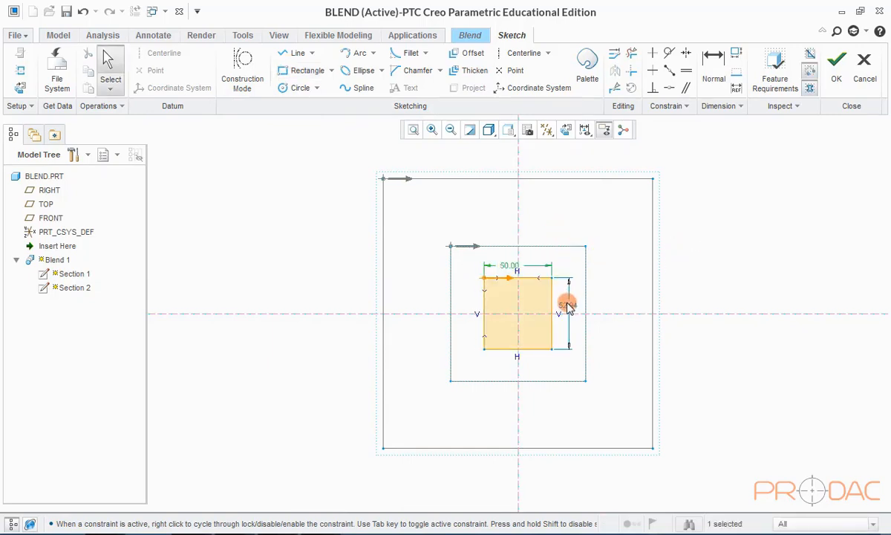
pyautogui.doubleClick(567, 305)
pyautogui.write('50')
pyautogui.press('Return')
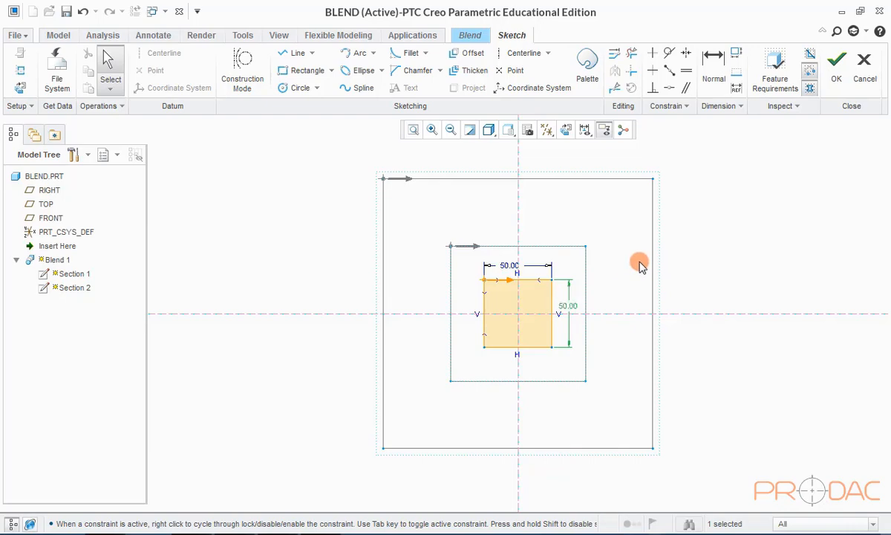
pyautogui.click(837, 82)
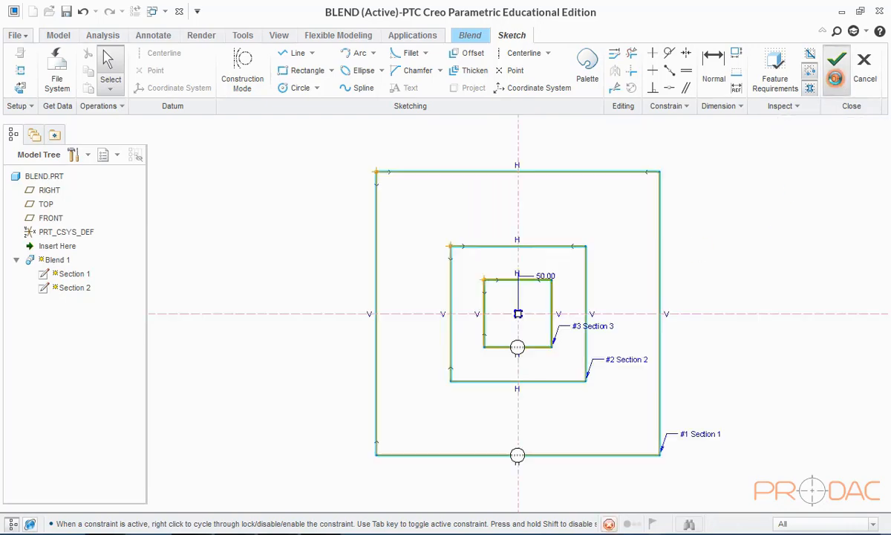
# - Inspect the three-section blend preview from several directions and complete the redefined feature
pyautogui.moveTo(401, 289); pyautogui.dragTo(495, 253, button='middle')
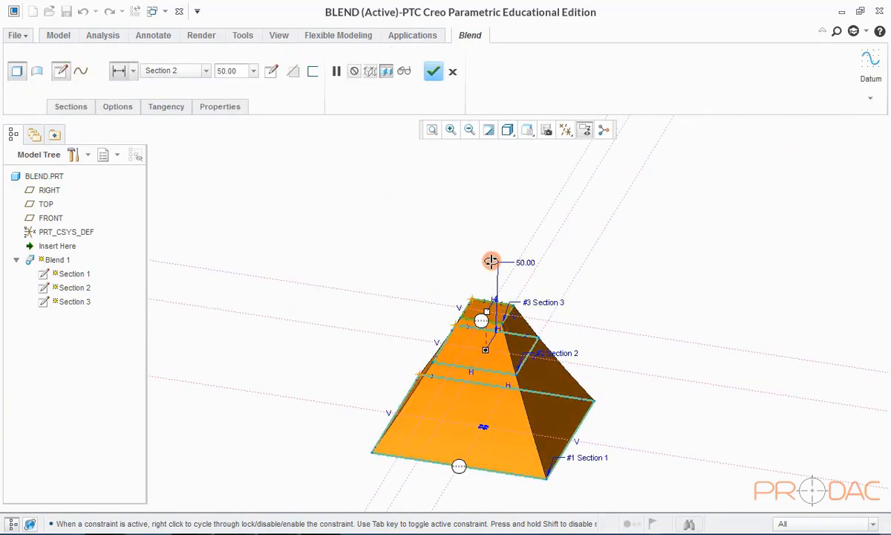
pyautogui.hotkey('ctrl', 'd')
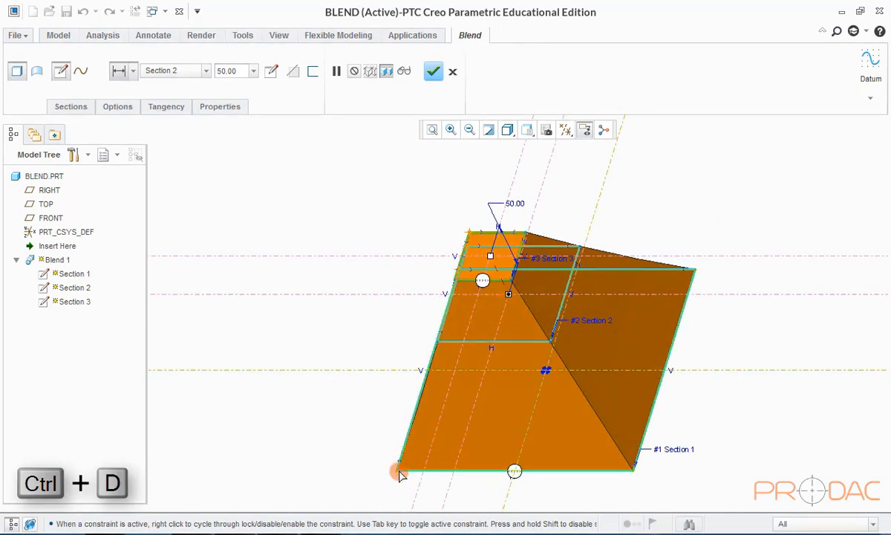
pyautogui.moveTo(666, 447); pyautogui.dragTo(659, 369, button='middle')
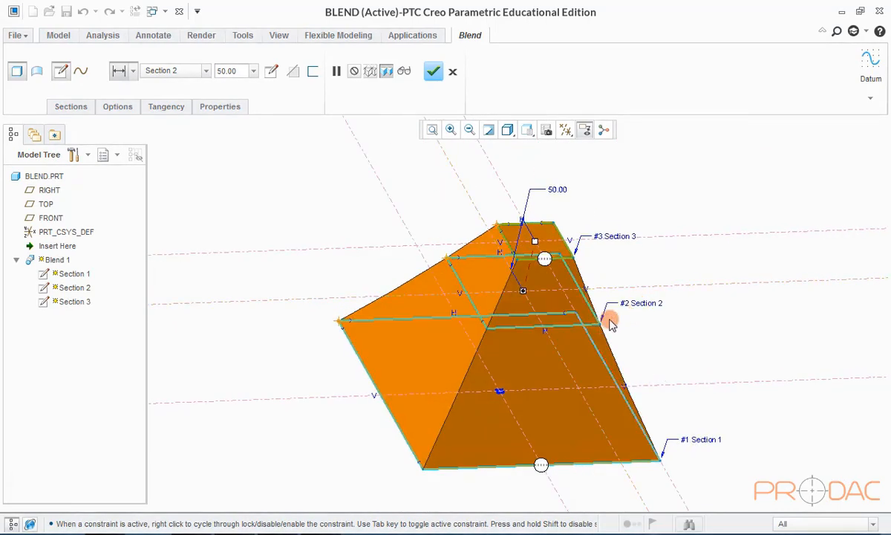
pyautogui.moveTo(538, 245); pyautogui.dragTo(551, 302, button='middle')
pyautogui.scroll(2, 568, 321)
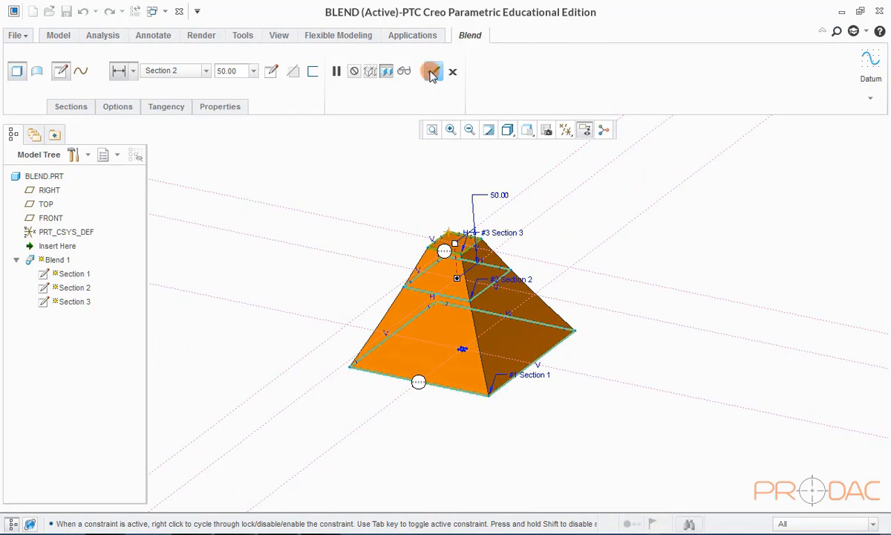
pyautogui.click(432, 72)
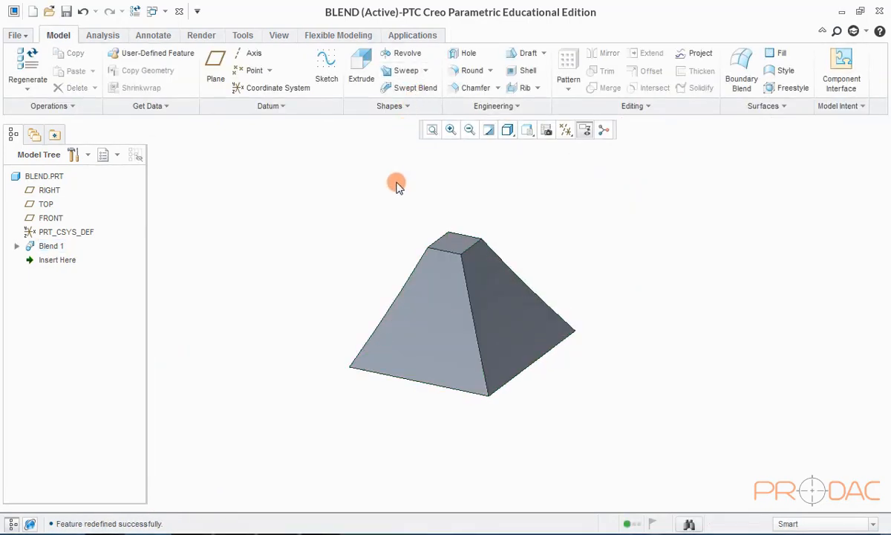
pyautogui.hotkey('ctrl', 'd')
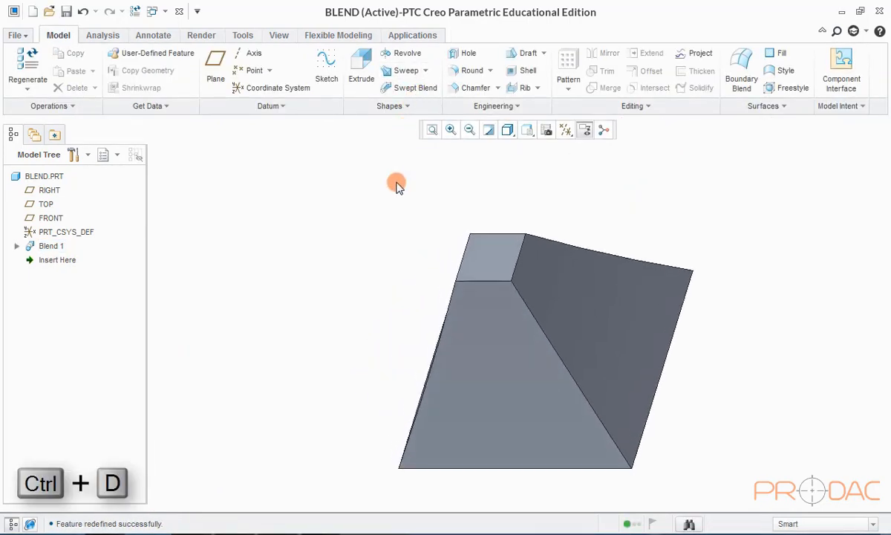
pyautogui.moveTo(454, 314)
pyautogui.mouseDown(button='middle')
pyautogui.moveTo(533, 331)
pyautogui.moveTo(558, 299)
pyautogui.moveTo(509, 285)
pyautogui.moveTo(499, 265)
pyautogui.moveTo(542, 265)
pyautogui.moveTo(505, 286)
pyautogui.mouseUp(button='middle')
pyautogui.hotkey('ctrl', 'd')
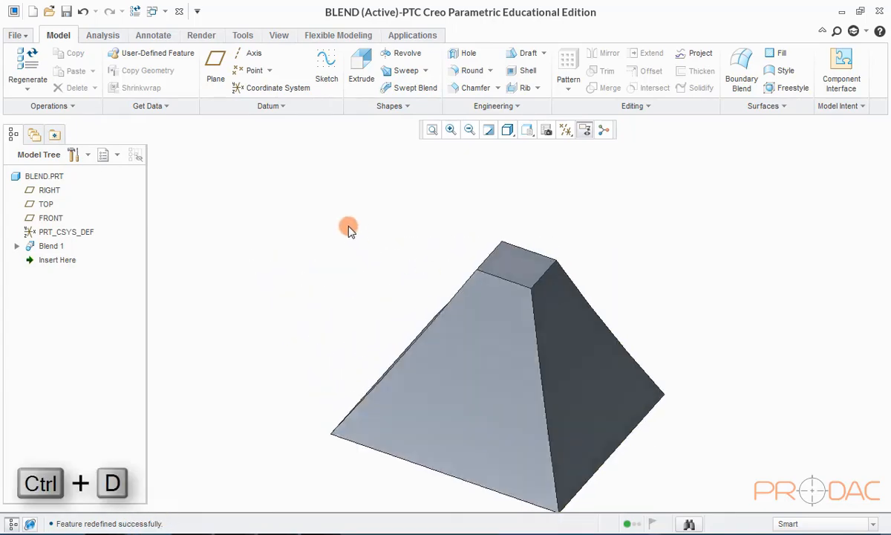